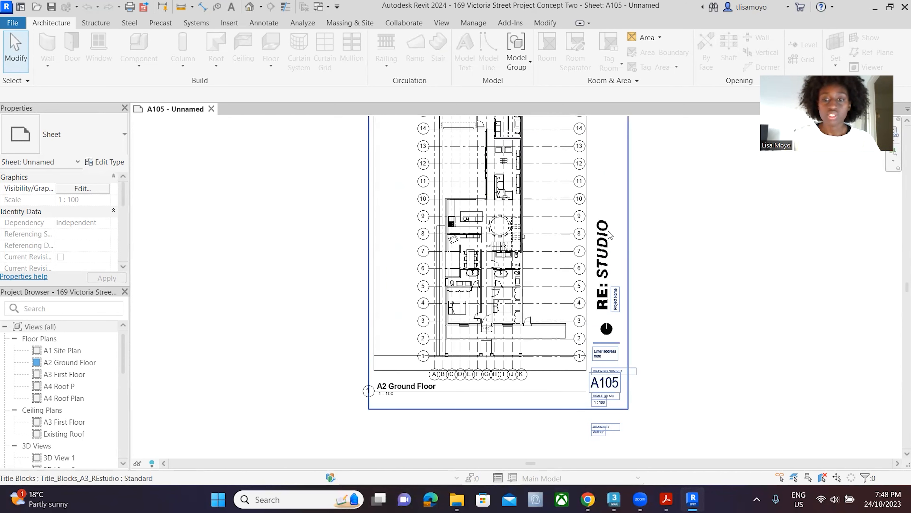
- Examine the A105 ground floor sheet and the views and sheets listed in the project browser
{"action": "scroll", "coordinate": [617, 262], "scroll_direction": "down", "scroll_amount": 2}
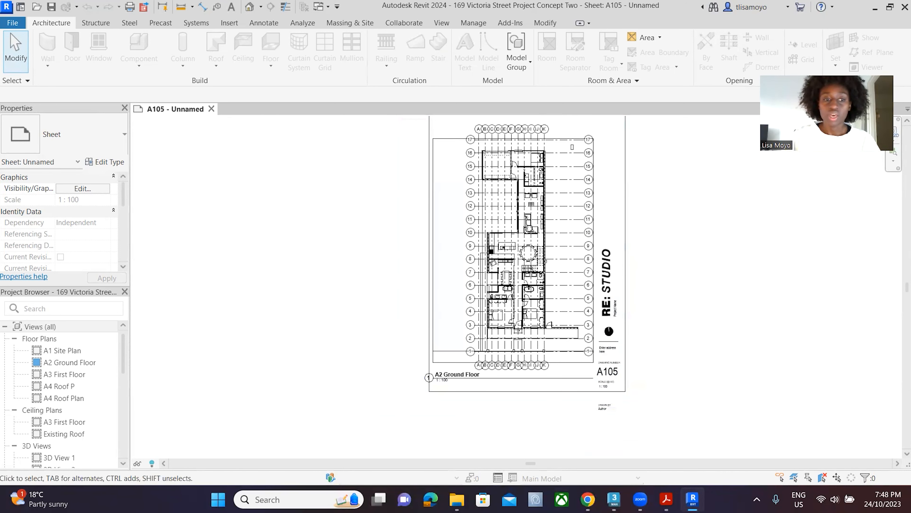
{"action": "scroll", "coordinate": [29, 402], "scroll_direction": "down", "scroll_amount": 10}
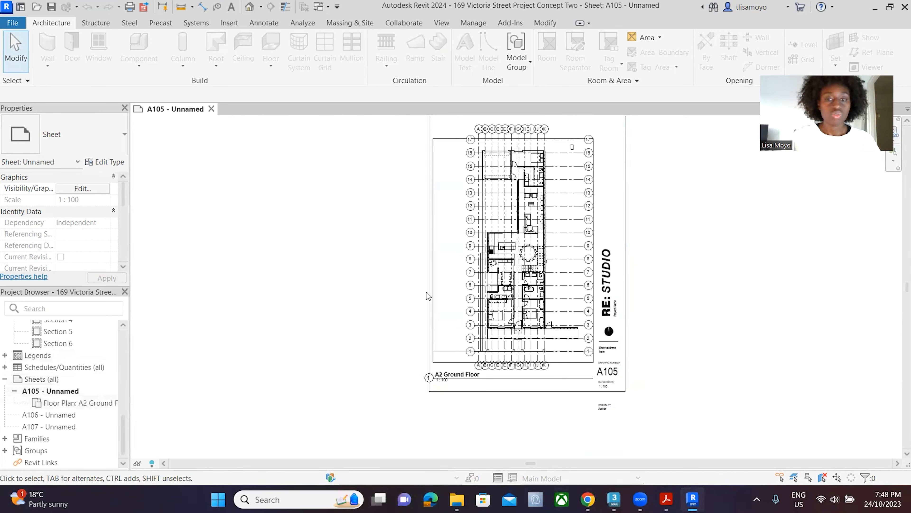
{"action": "scroll", "coordinate": [762, 197], "scroll_direction": "up", "scroll_amount": 1}
{"action": "scroll", "coordinate": [481, 410], "scroll_direction": "down", "scroll_amount": 3}
{"action": "left_click", "coordinate": [325, 303]}
{"action": "scroll", "coordinate": [29, 378], "scroll_direction": "up", "scroll_amount": 3}
{"action": "scroll", "coordinate": [28, 378], "scroll_direction": "down", "scroll_amount": 3}
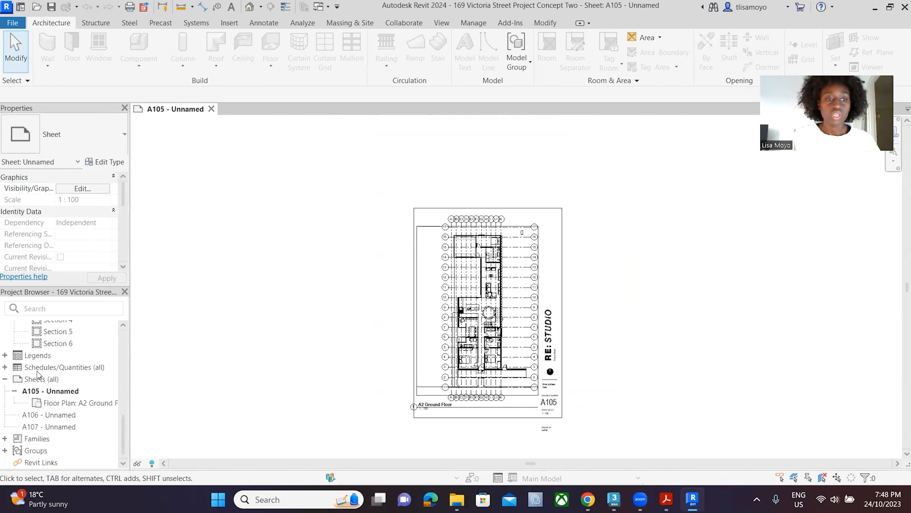
{"action": "scroll", "coordinate": [28, 379], "scroll_direction": "up", "scroll_amount": 6}
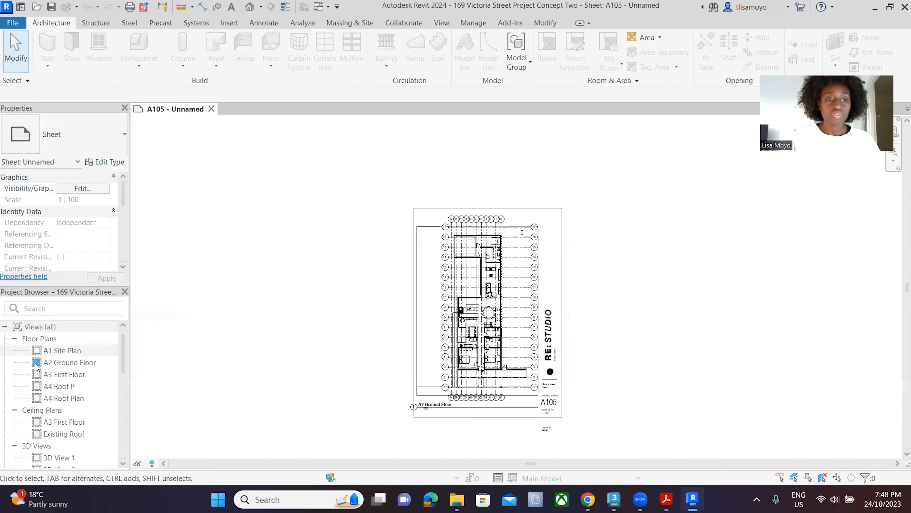
{"action": "scroll", "coordinate": [47, 374], "scroll_direction": "down", "scroll_amount": 6}
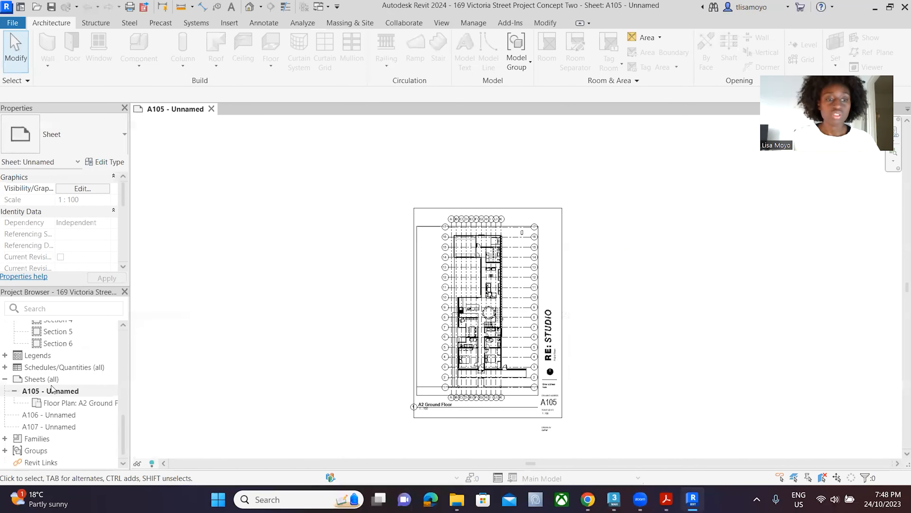
{"action": "double_click", "coordinate": [32, 378]}
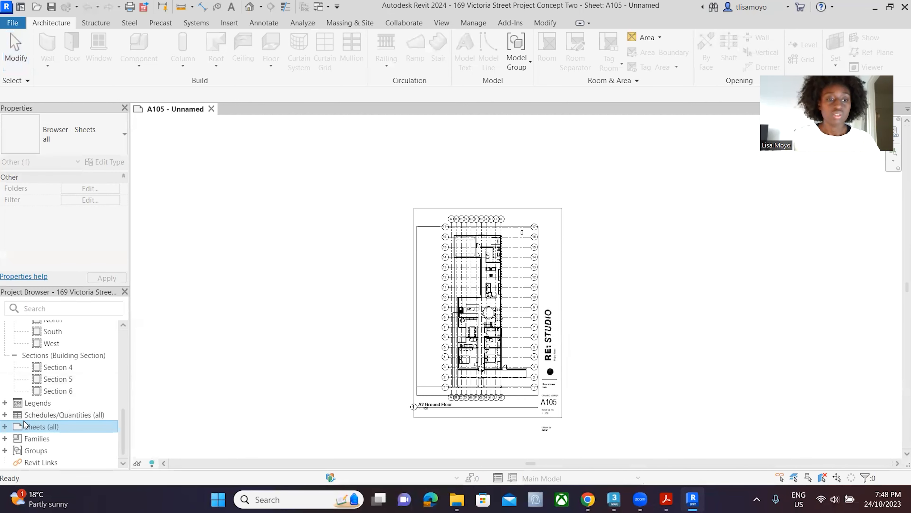
{"action": "double_click", "coordinate": [26, 427]}
- Create a new sheet using the Title_Blocks_A1_Metric : Standard titleblock
{"action": "scroll", "coordinate": [43, 394], "scroll_direction": "down", "scroll_amount": 1}
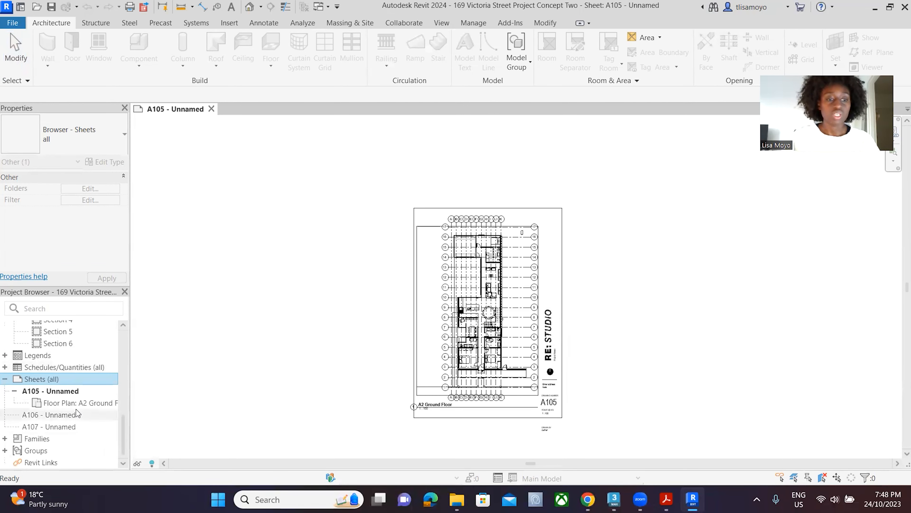
{"action": "right_click", "coordinate": [31, 380]}
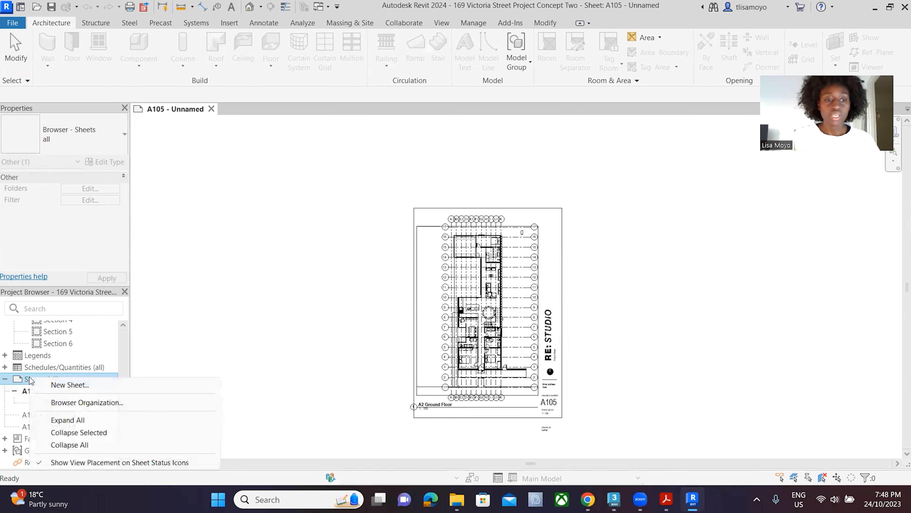
{"action": "left_click", "coordinate": [50, 390]}
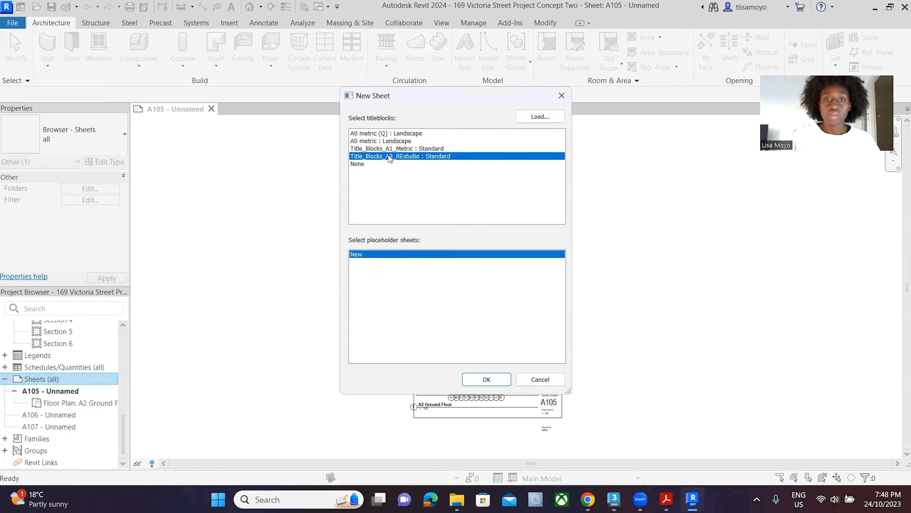
{"action": "left_click", "coordinate": [387, 142]}
{"action": "left_click", "coordinate": [386, 149]}
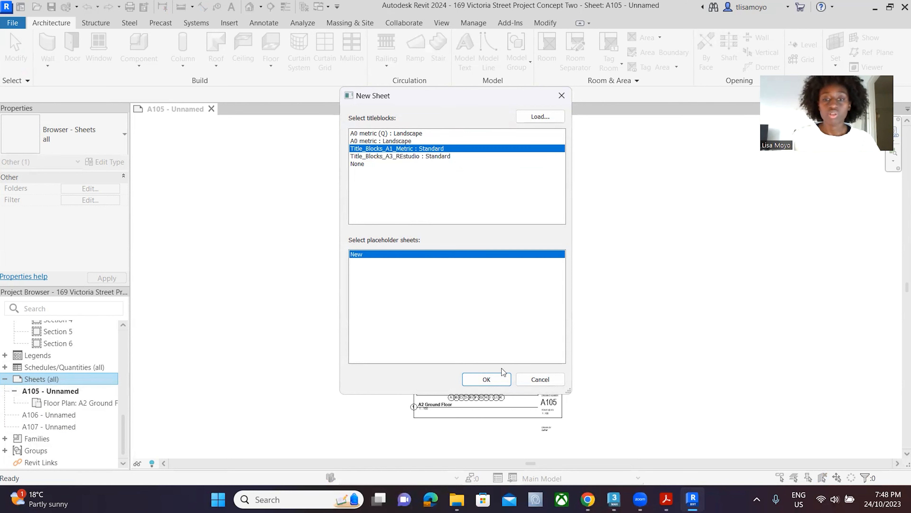
{"action": "left_click", "coordinate": [500, 384]}
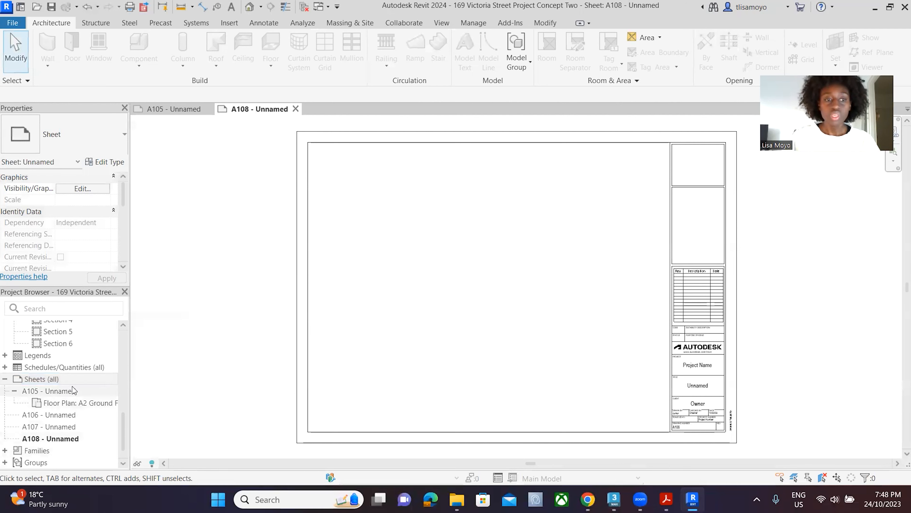
- Place the Section 4 building section view on the new sheet A108
{"action": "scroll", "coordinate": [54, 391], "scroll_direction": "up", "scroll_amount": 10}
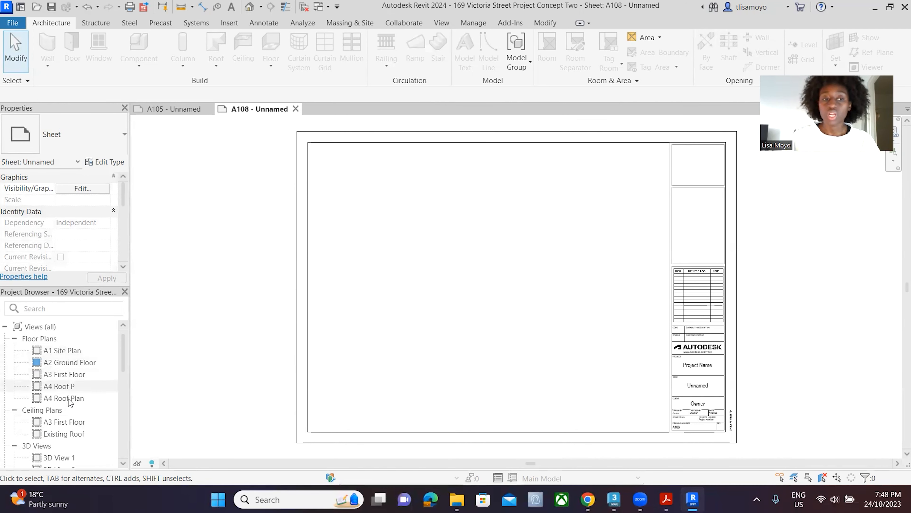
{"action": "scroll", "coordinate": [55, 432], "scroll_direction": "down", "scroll_amount": 3}
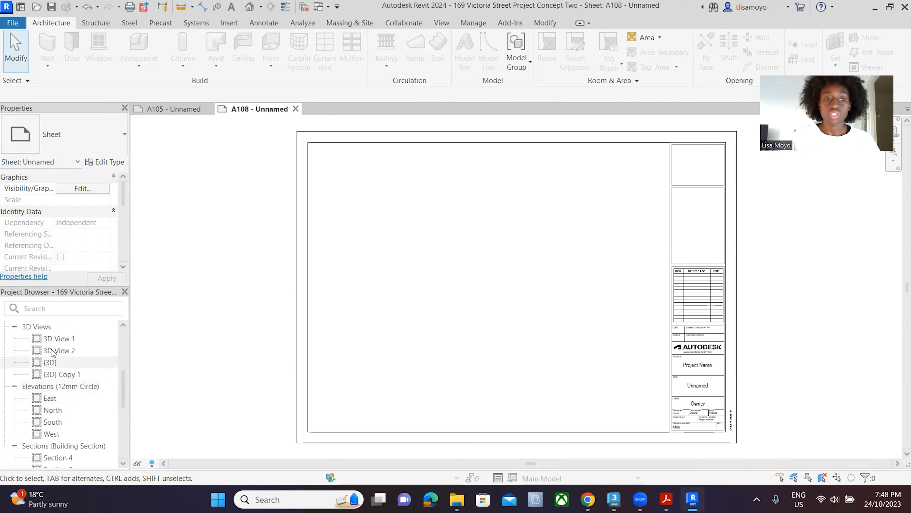
{"action": "scroll", "coordinate": [55, 399], "scroll_direction": "down", "scroll_amount": 2}
{"action": "left_click_drag", "start_coordinate": [55, 399], "coordinate": [466, 230]}
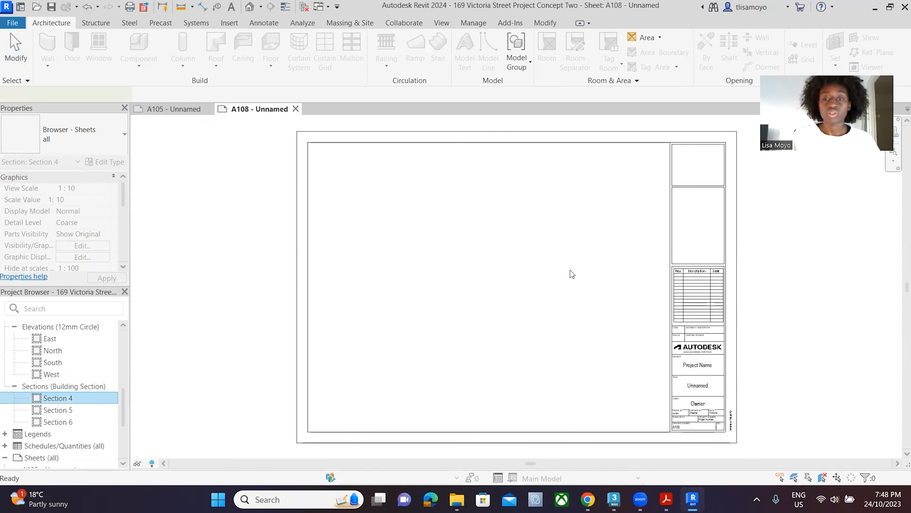
{"action": "scroll", "coordinate": [526, 297], "scroll_direction": "down", "scroll_amount": 5}
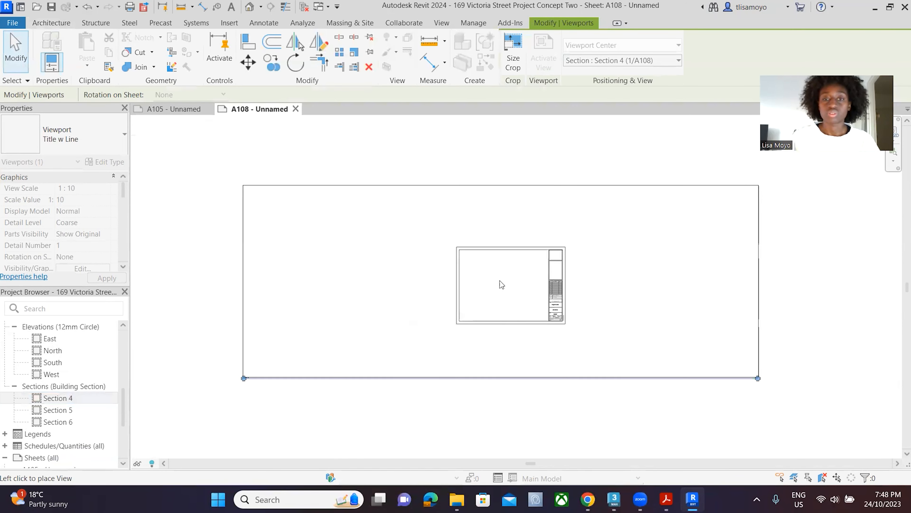
{"action": "left_click", "coordinate": [483, 286]}
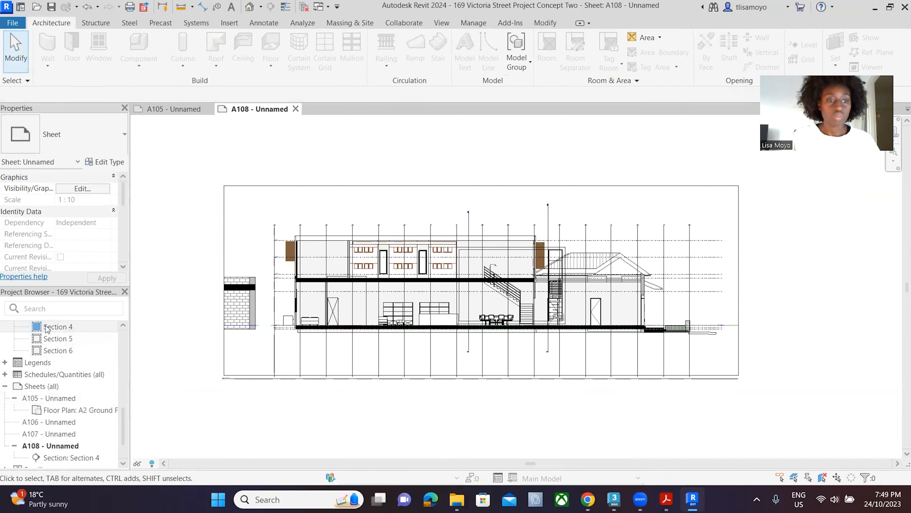
- Open the Section 4 view and set its view scale to 1 : 100
{"action": "double_click", "coordinate": [54, 326]}
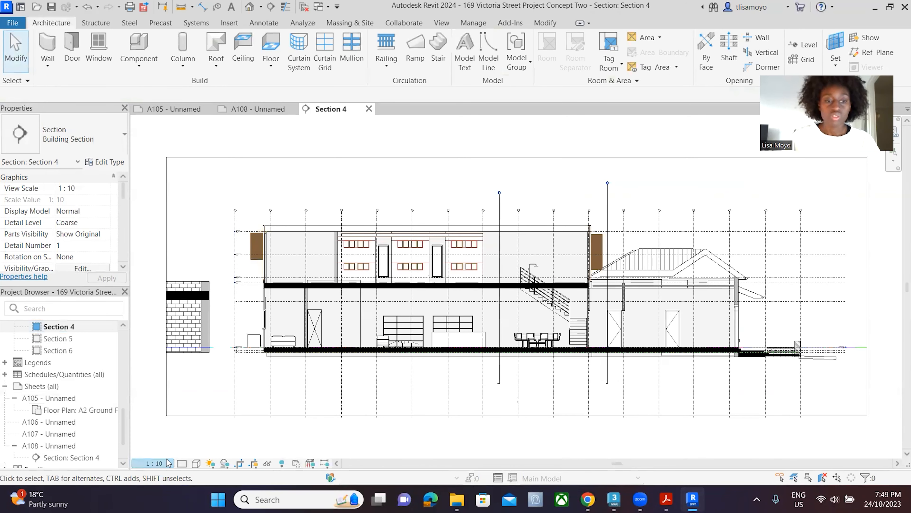
{"action": "left_click", "coordinate": [169, 463]}
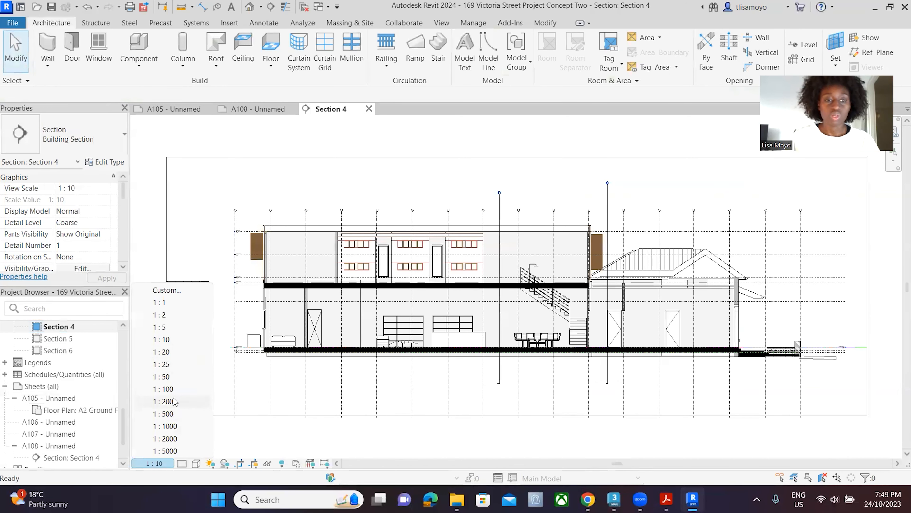
{"action": "left_click", "coordinate": [170, 388]}
- Return to sheet A108 and move the Section 4 viewport inside the title block's drawing area
{"action": "scroll", "coordinate": [71, 395], "scroll_direction": "down", "scroll_amount": 1}
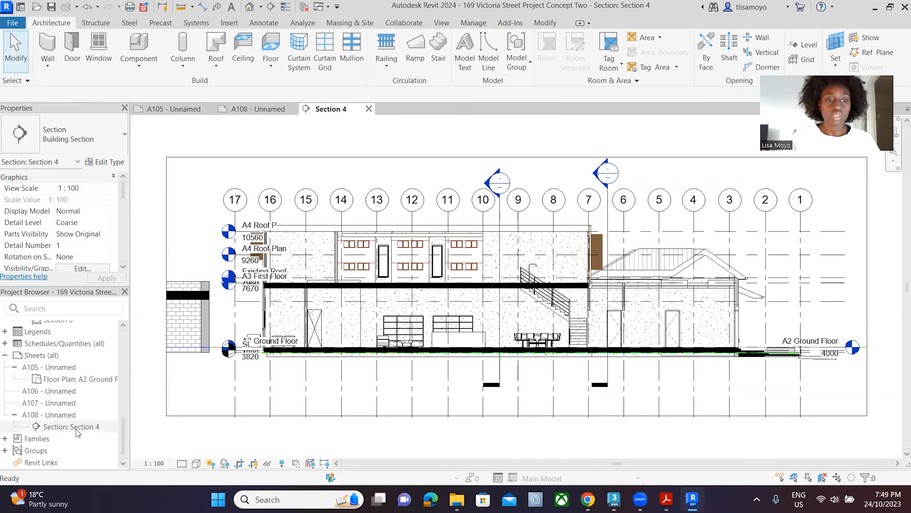
{"action": "double_click", "coordinate": [50, 414]}
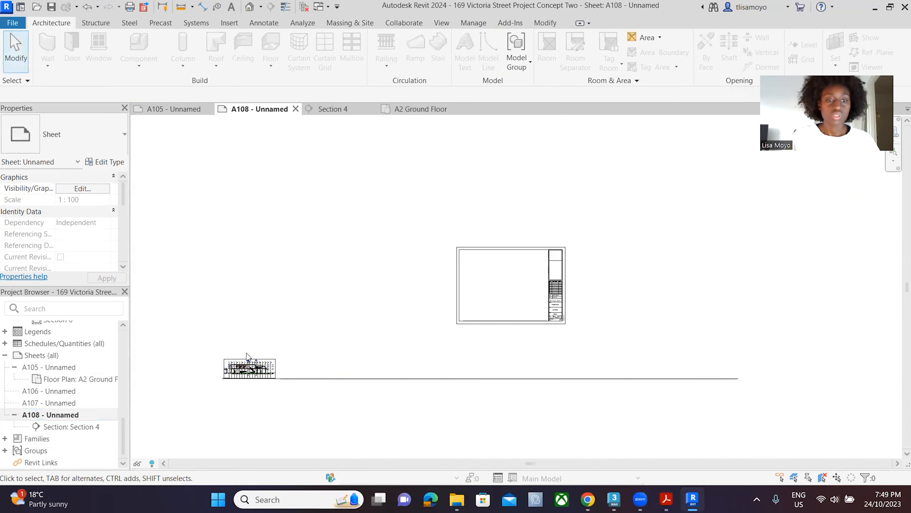
{"action": "left_click", "coordinate": [251, 366]}
{"action": "left_click_drag", "start_coordinate": [248, 368], "coordinate": [499, 284]}
{"action": "scroll", "coordinate": [510, 295], "scroll_direction": "up", "scroll_amount": 1}
{"action": "scroll", "coordinate": [499, 301], "scroll_direction": "down", "scroll_amount": 2}
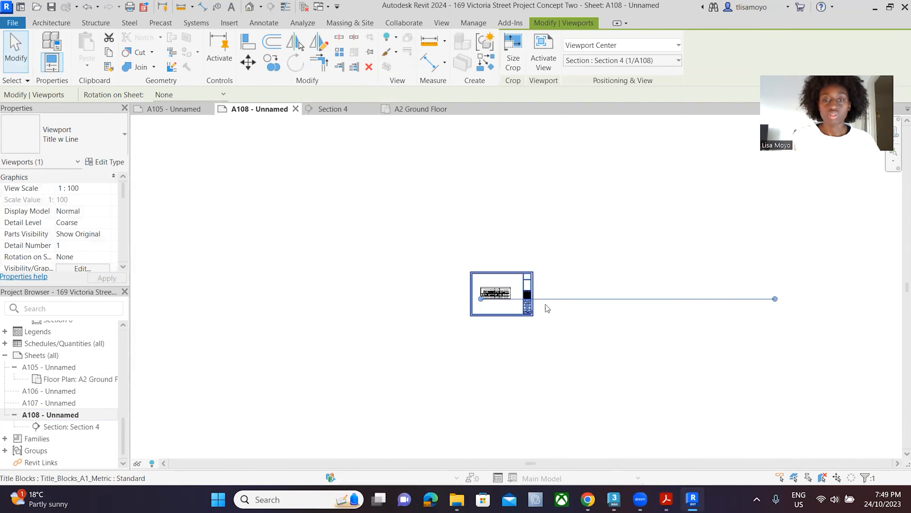
- Shorten the Section 4 viewport's title line so it ends near the title text within the sheet
{"action": "scroll", "coordinate": [557, 283], "scroll_direction": "up", "scroll_amount": 4}
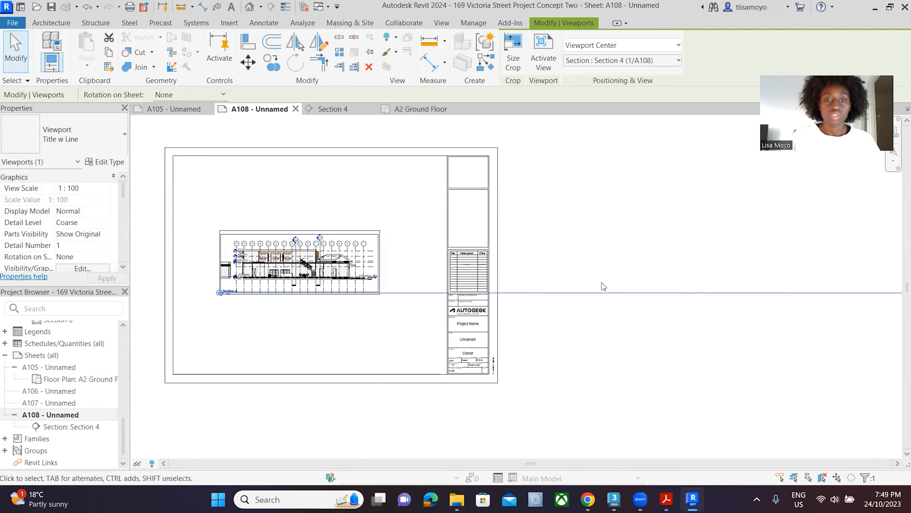
{"action": "scroll", "coordinate": [612, 310], "scroll_direction": "down", "scroll_amount": 5}
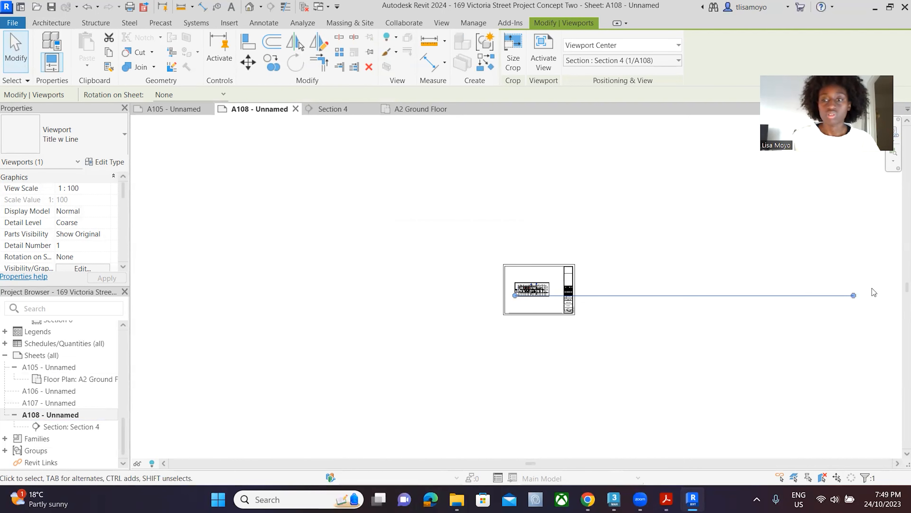
{"action": "left_click_drag", "start_coordinate": [854, 295], "coordinate": [452, 297]}
{"action": "scroll", "coordinate": [535, 302], "scroll_direction": "up", "scroll_amount": 2}
{"action": "scroll", "coordinate": [529, 295], "scroll_direction": "up", "scroll_amount": 4}
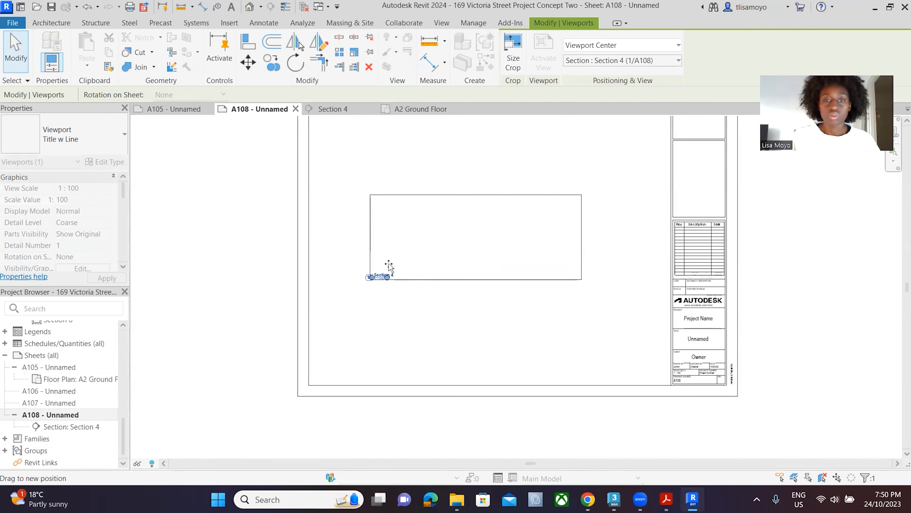
{"action": "scroll", "coordinate": [380, 278], "scroll_direction": "up", "scroll_amount": 5}
{"action": "key", "text": "Escape"}
- Change the Section 4 view title's viewport type to Title No Line
{"action": "left_click", "coordinate": [376, 293]}
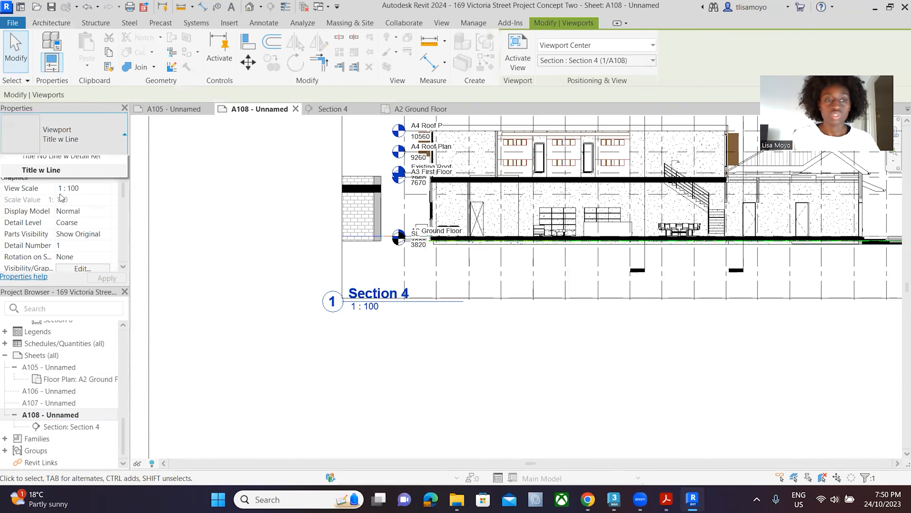
{"action": "left_click", "coordinate": [72, 135]}
{"action": "left_click", "coordinate": [51, 195]}
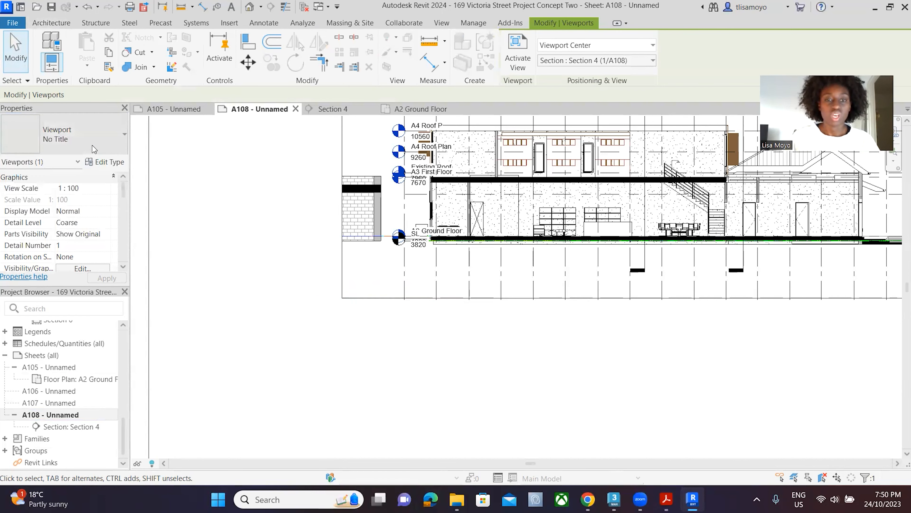
{"action": "left_click", "coordinate": [83, 139]}
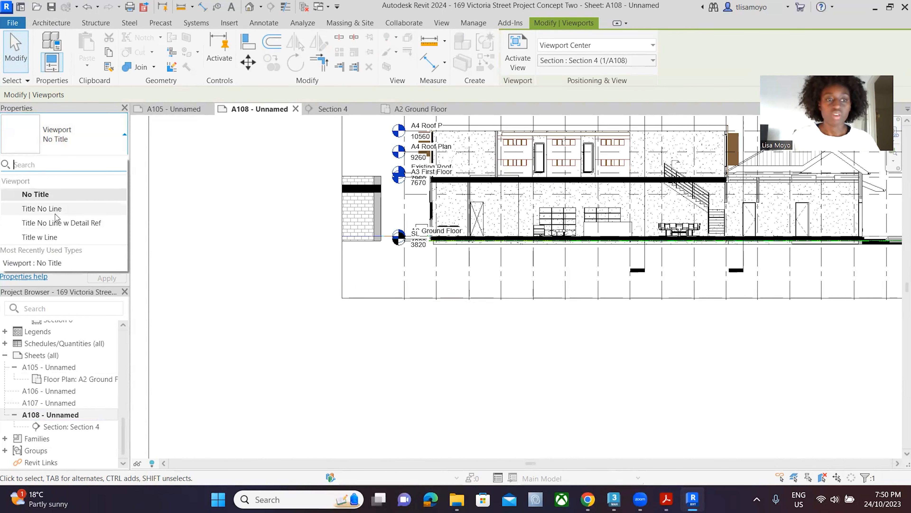
{"action": "left_click", "coordinate": [64, 208]}
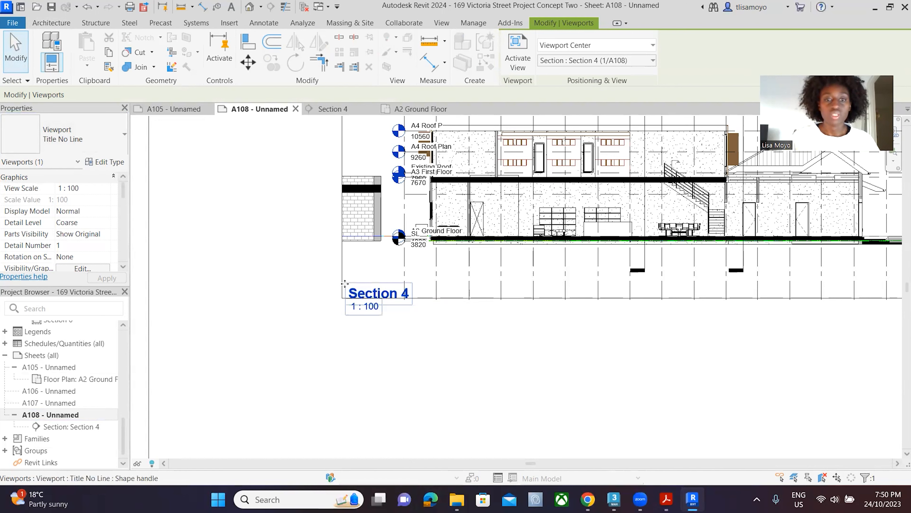
- Move the Section 4 title clear of the drawing, just below the viewport's lower-left corner
{"action": "left_click_drag", "start_coordinate": [358, 292], "coordinate": [382, 377]}
{"action": "left_click", "coordinate": [435, 343]}
{"action": "scroll", "coordinate": [402, 343], "scroll_direction": "down", "scroll_amount": 3}
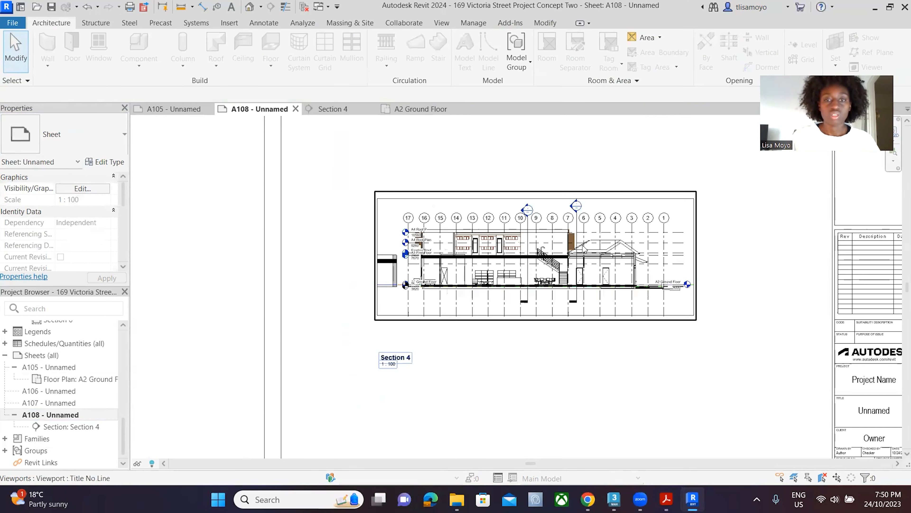
{"action": "left_click", "coordinate": [761, 229]}
{"action": "scroll", "coordinate": [329, 278], "scroll_direction": "down", "scroll_amount": 2}
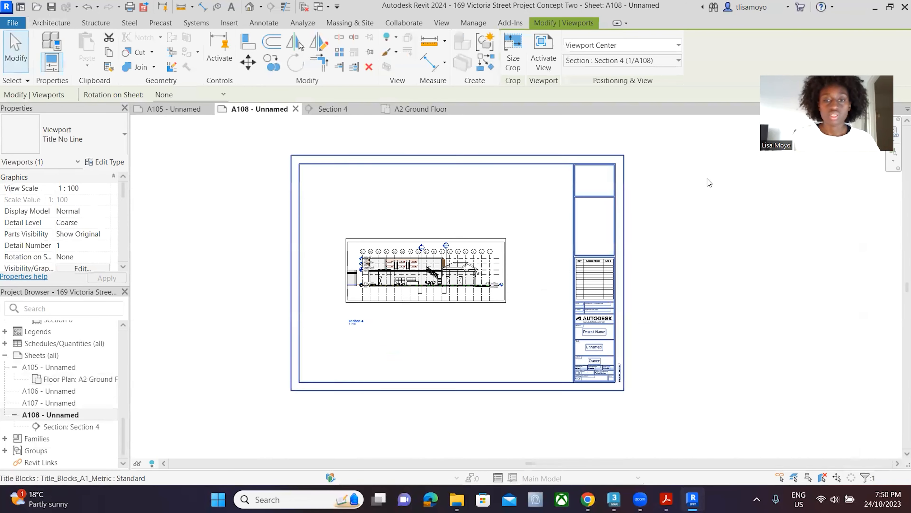
- Open the A1 metric title block of sheet A108 for family editing
{"action": "left_click", "coordinate": [541, 168]}
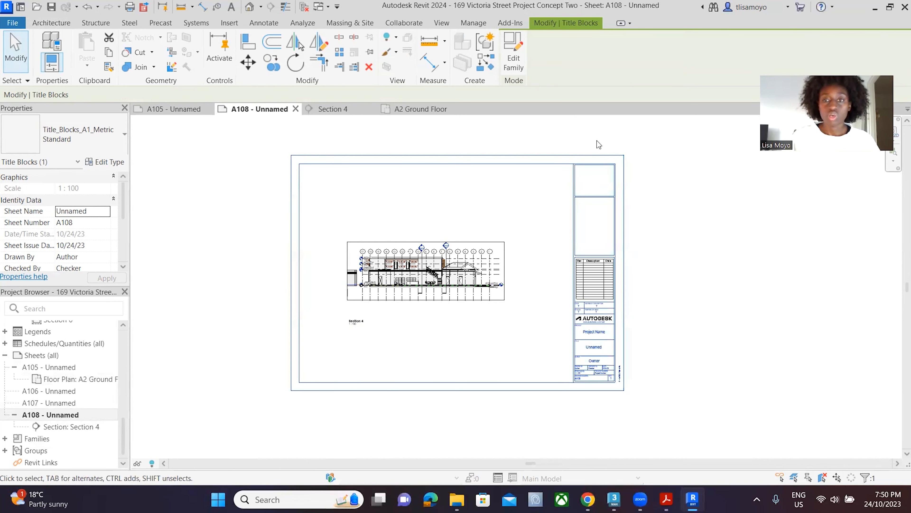
{"action": "left_click", "coordinate": [687, 360]}
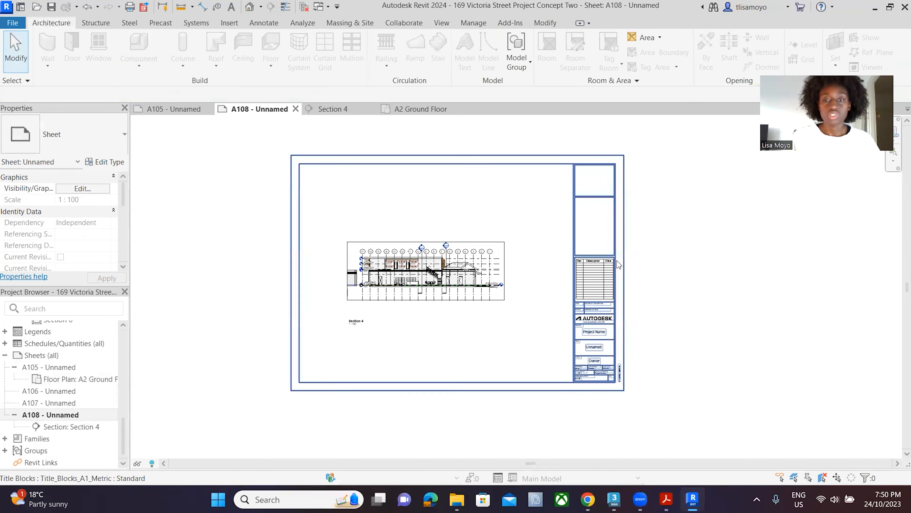
{"action": "left_click", "coordinate": [618, 228]}
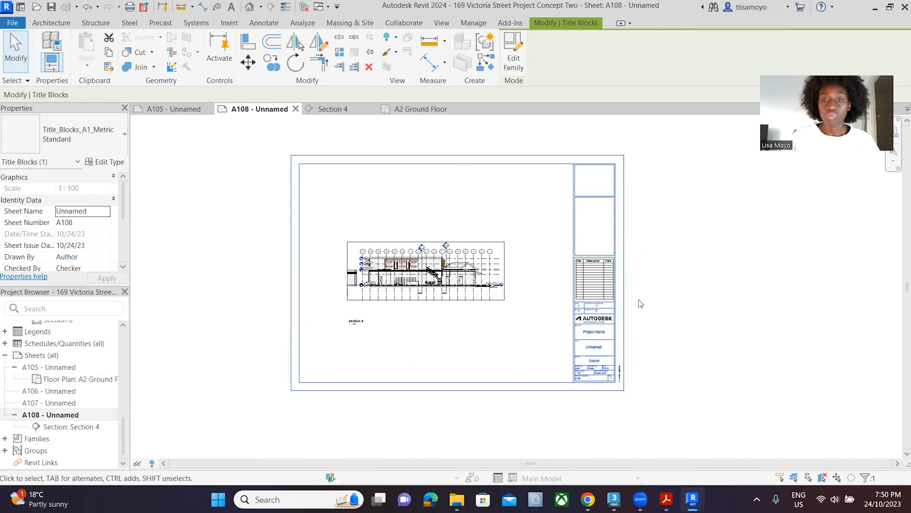
{"action": "scroll", "coordinate": [610, 314], "scroll_direction": "up", "scroll_amount": 3}
{"action": "scroll", "coordinate": [582, 317], "scroll_direction": "down", "scroll_amount": 5}
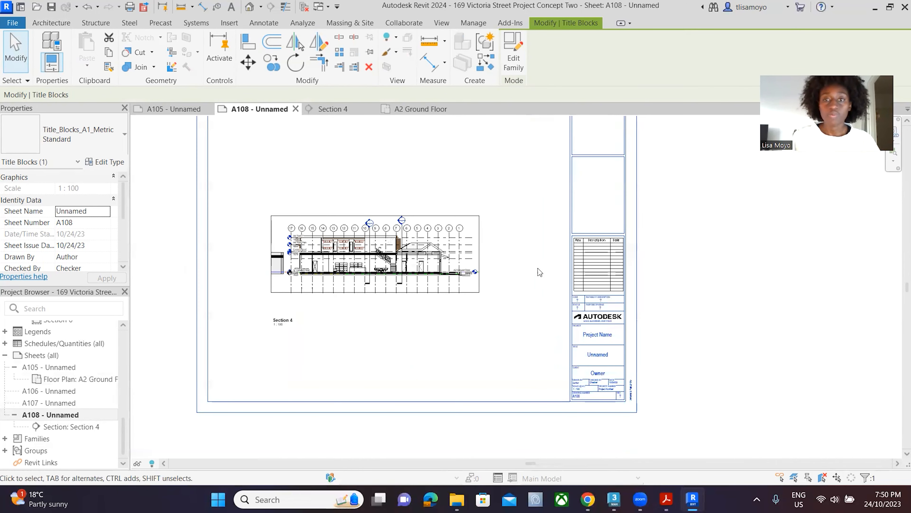
{"action": "scroll", "coordinate": [524, 164], "scroll_direction": "up", "scroll_amount": 1}
{"action": "right_click", "coordinate": [541, 190]}
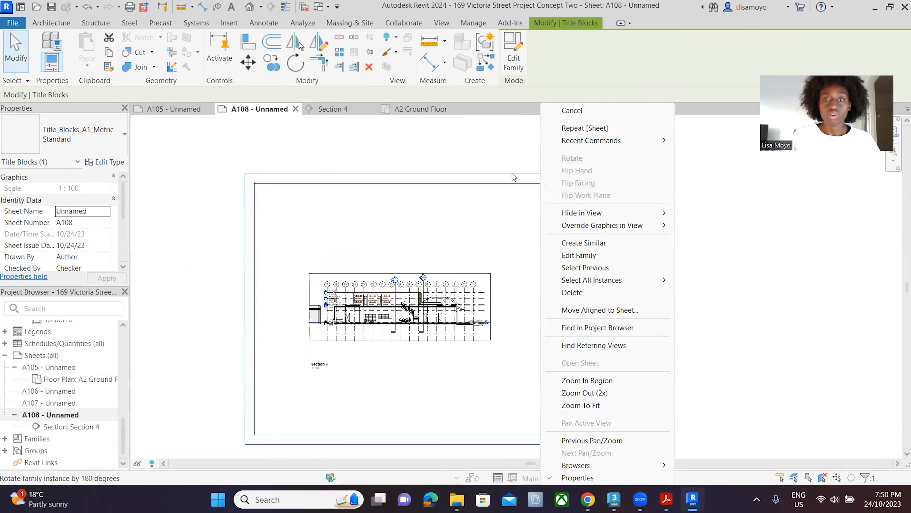
{"action": "key", "text": "Escape"}
{"action": "right_click", "coordinate": [559, 178]}
{"action": "key", "text": "Escape"}
{"action": "key", "text": "Escape"}
{"action": "left_click", "coordinate": [522, 41]}
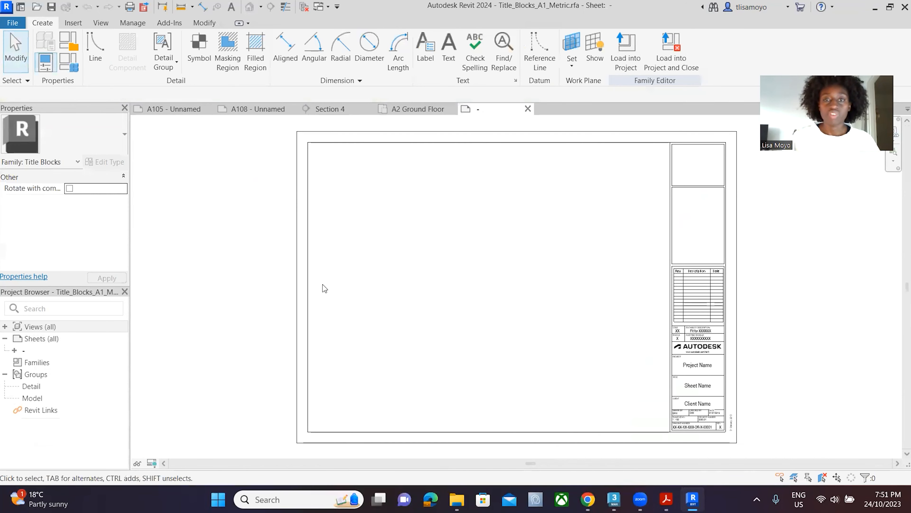
- Set the distance between the inner border's left line and the title column to 841 mm
{"action": "scroll", "coordinate": [324, 289], "scroll_direction": "down", "scroll_amount": 1}
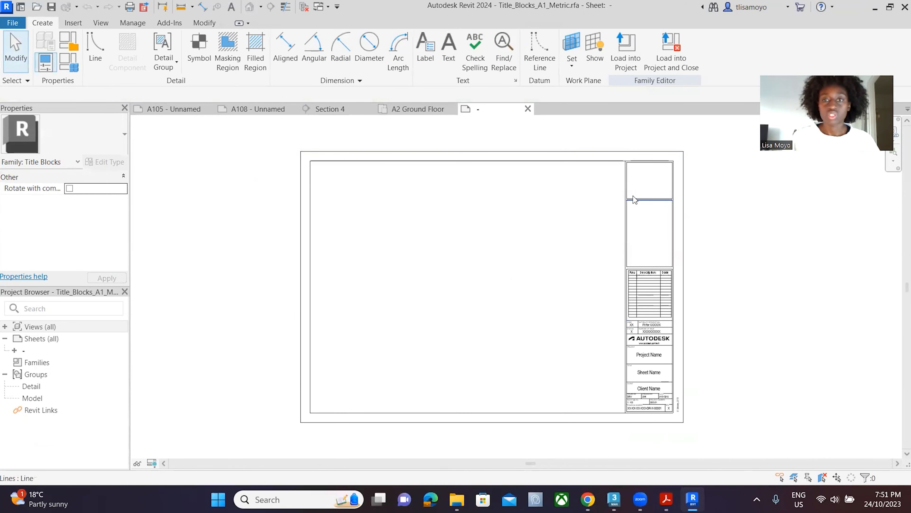
{"action": "left_click", "coordinate": [503, 161]}
{"action": "left_click", "coordinate": [541, 271]}
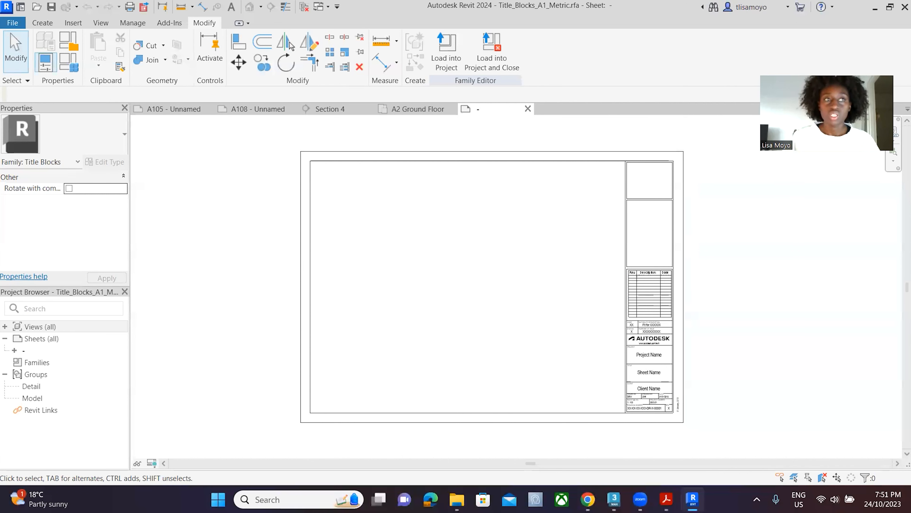
{"action": "left_click", "coordinate": [564, 161]}
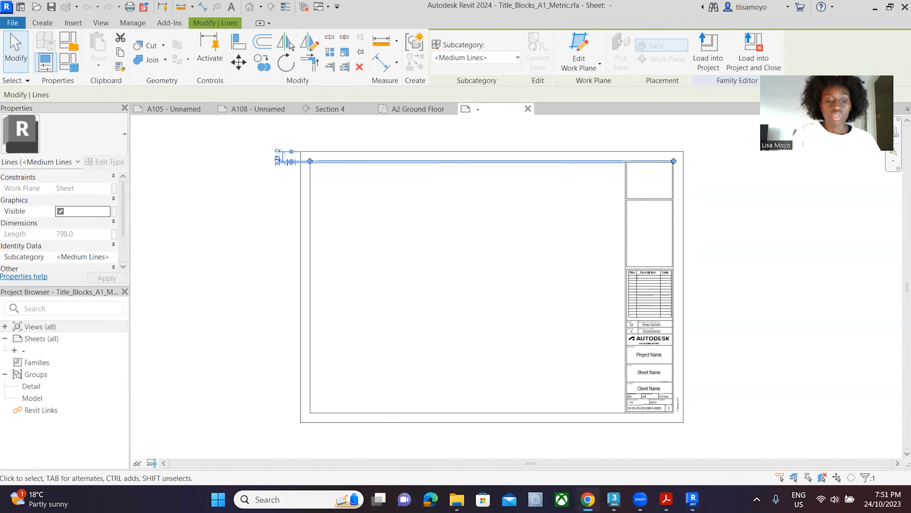
{"action": "left_click", "coordinate": [310, 287]}
{"action": "left_click", "coordinate": [475, 127]}
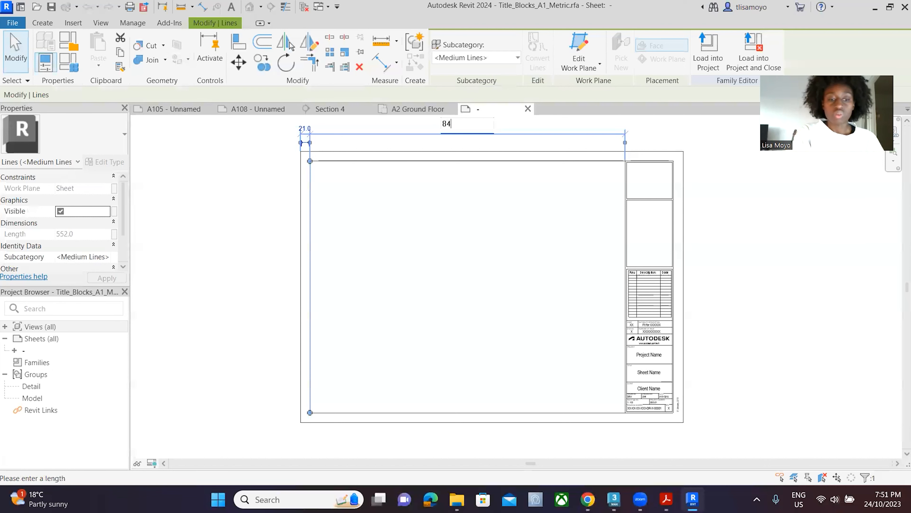
{"action": "type", "text": "841"}
{"action": "key", "text": "Return"}
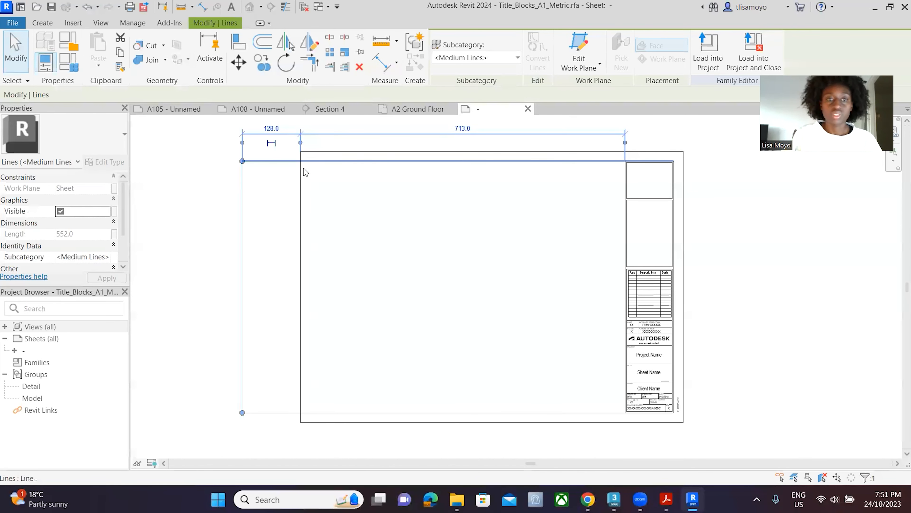
- Move the outer frame's left line outwards to 100 mm from the inner border line
{"action": "left_click", "coordinate": [304, 216]}
{"action": "left_click_drag", "start_coordinate": [293, 213], "coordinate": [206, 215]}
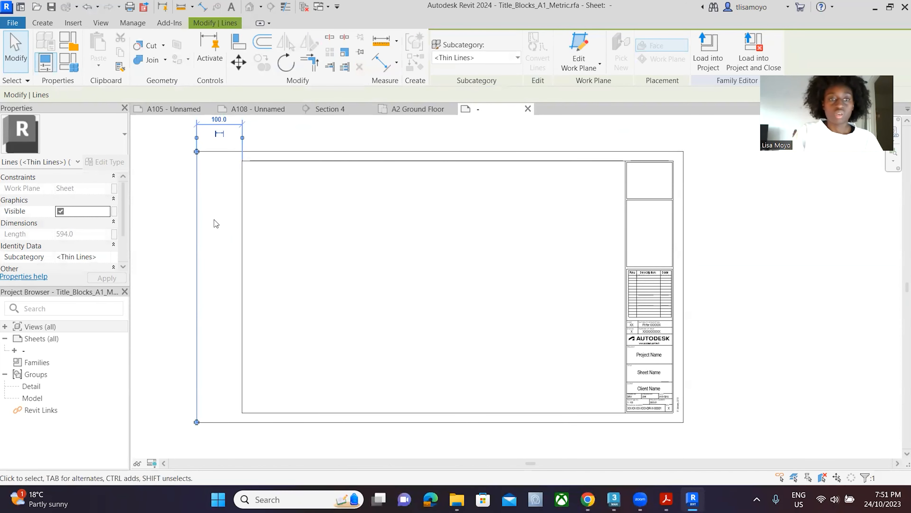
{"action": "left_click", "coordinate": [303, 153]}
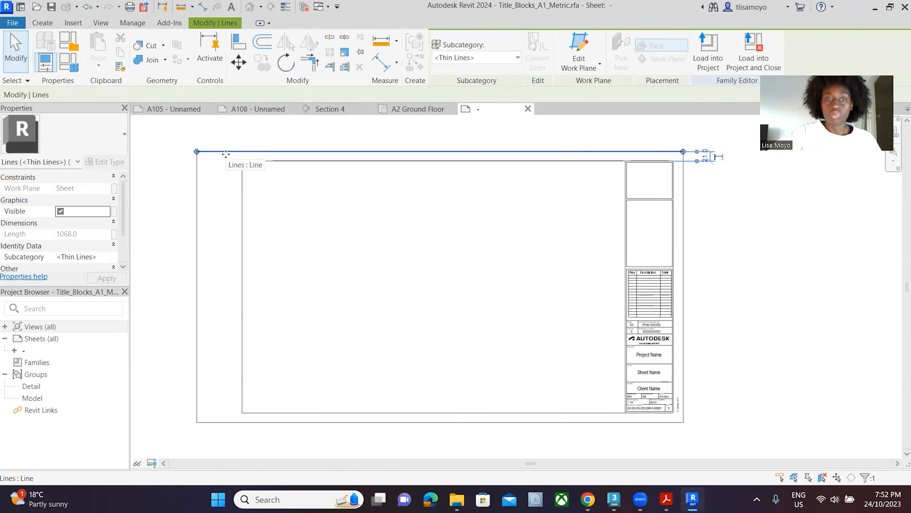
{"action": "left_click", "coordinate": [422, 173]}
- Delete the top, left and bottom lines of the inner border
{"action": "left_click", "coordinate": [418, 163]}
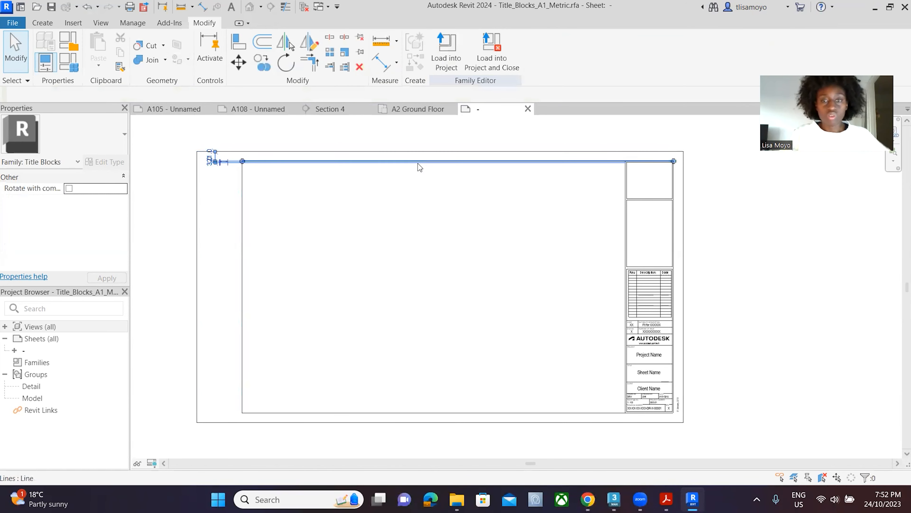
{"action": "key", "text": "Escape"}
{"action": "left_click", "coordinate": [242, 183]}
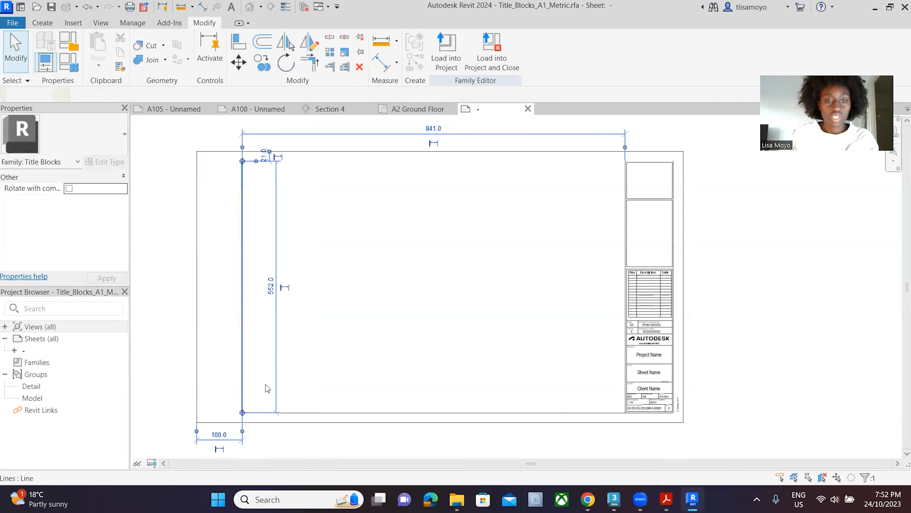
{"action": "key", "text": "Escape"}
{"action": "left_click", "coordinate": [309, 414]}
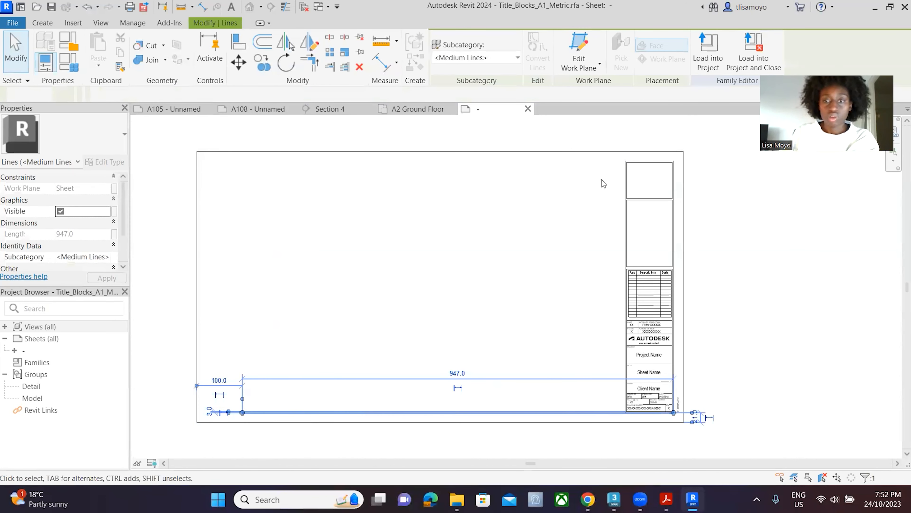
- Move the title column's table, labels and logo out of the sheet frame, to its right side
{"action": "left_click_drag", "start_coordinate": [593, 169], "coordinate": [683, 420]}
{"action": "left_click_drag", "start_coordinate": [642, 230], "coordinate": [764, 353]}
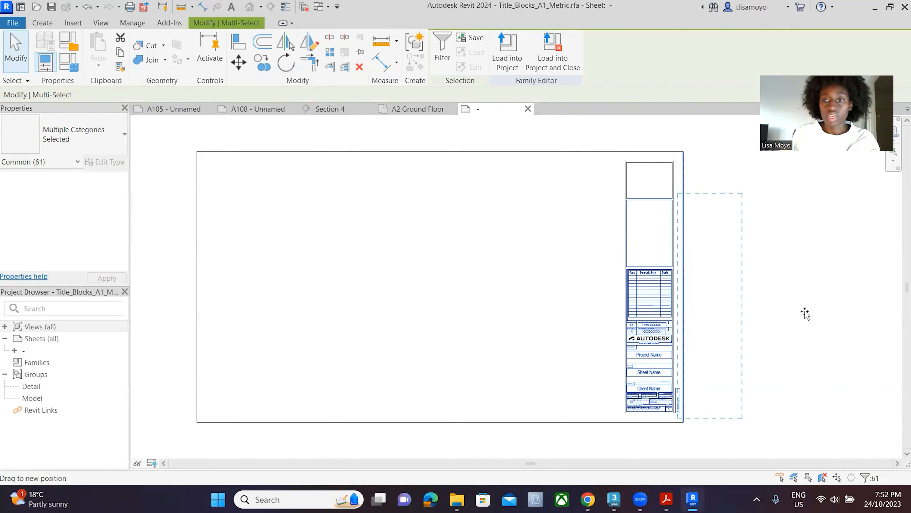
{"action": "scroll", "coordinate": [804, 295], "scroll_direction": "down", "scroll_amount": 3}
{"action": "left_click_drag", "start_coordinate": [810, 300], "coordinate": [741, 281]}
- Delete the leftover title column lines and the small box inside the sheet frame, keeping only the outer rectangle
{"action": "left_click", "coordinate": [625, 234]}
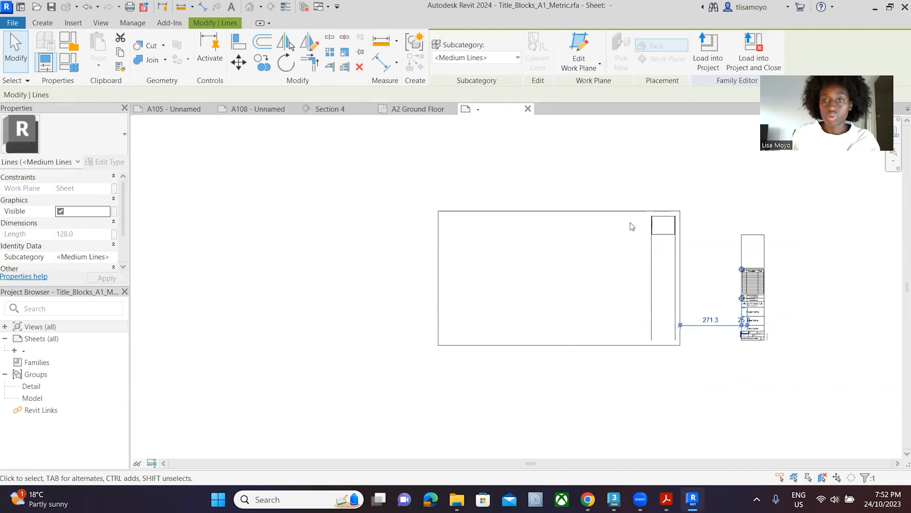
{"action": "left_click", "coordinate": [670, 252]}
{"action": "left_click_drag", "start_coordinate": [675, 266], "coordinate": [662, 254]}
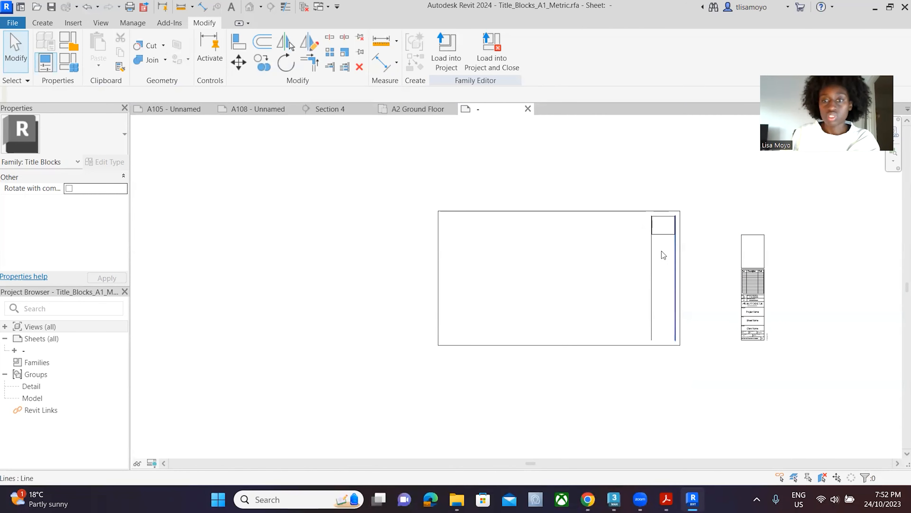
{"action": "scroll", "coordinate": [642, 227], "scroll_direction": "up", "scroll_amount": 2}
{"action": "left_click", "coordinate": [694, 237]}
{"action": "key", "text": "Delete"}
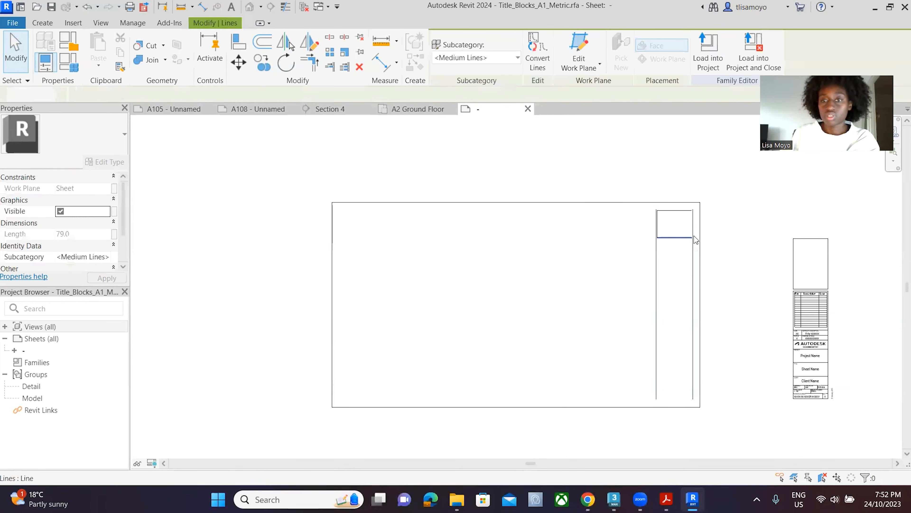
{"action": "left_click", "coordinate": [693, 237]}
{"action": "key", "text": "Delete"}
{"action": "left_click", "coordinate": [694, 228]}
{"action": "key", "text": "Delete"}
{"action": "left_click", "coordinate": [657, 220]}
{"action": "left_click", "coordinate": [657, 233]}
{"action": "key", "text": "Delete"}
{"action": "left_click", "coordinate": [672, 211]}
{"action": "key", "text": "Delete"}
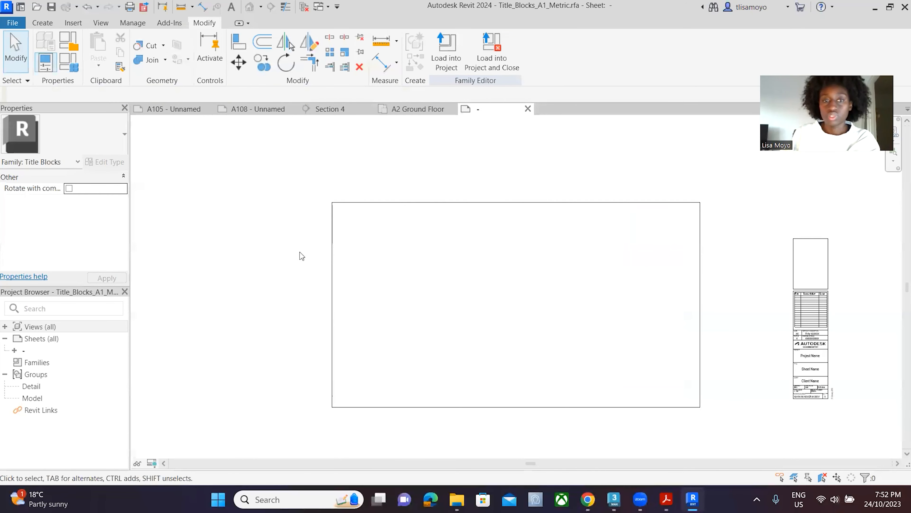
- Set the width of the outer sheet frame to 841 mm by repositioning its left line
{"action": "left_click", "coordinate": [331, 260]}
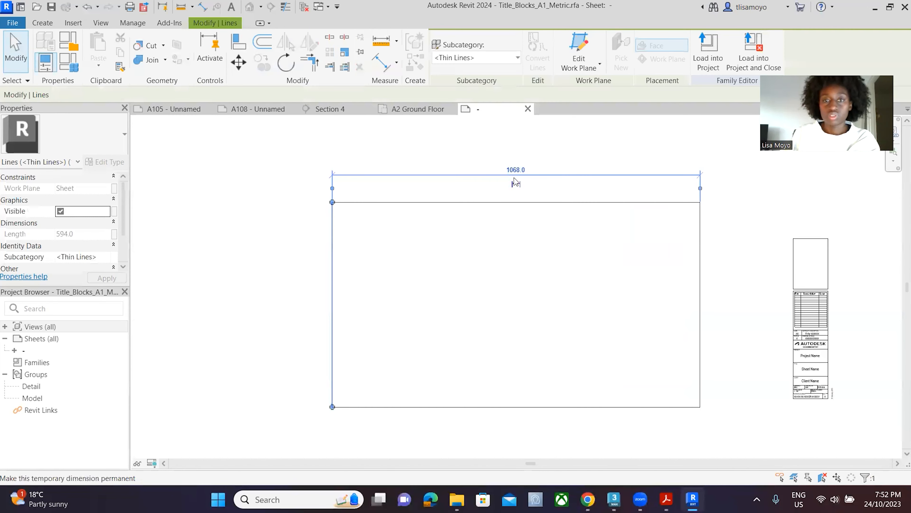
{"action": "left_click", "coordinate": [504, 168]}
{"action": "type", "text": "841"}
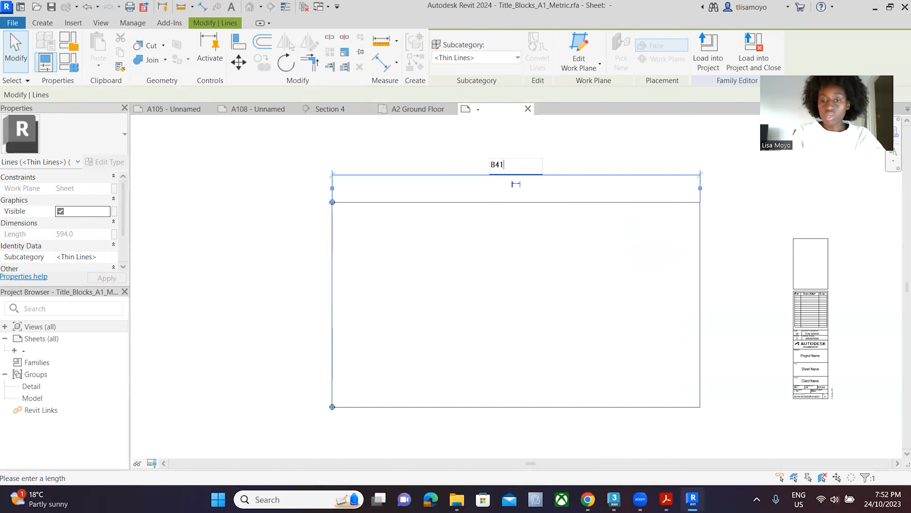
{"action": "key", "text": "Return"}
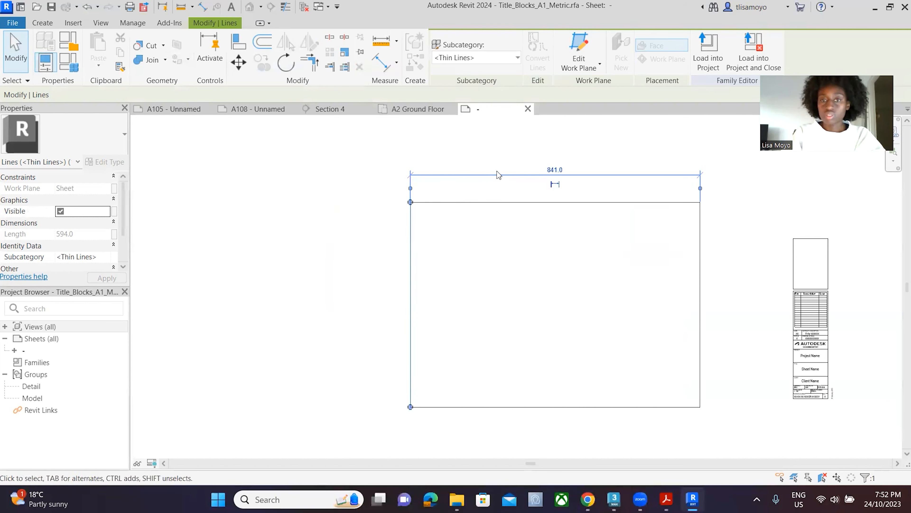
- Move the detached title information strip above the right end of the sheet frame
{"action": "left_click", "coordinate": [606, 406]}
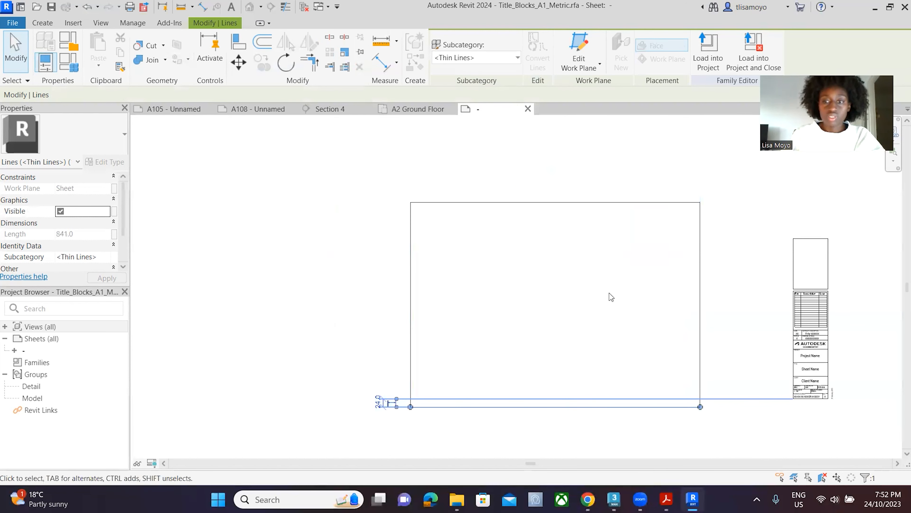
{"action": "left_click_drag", "start_coordinate": [738, 217], "coordinate": [865, 422]}
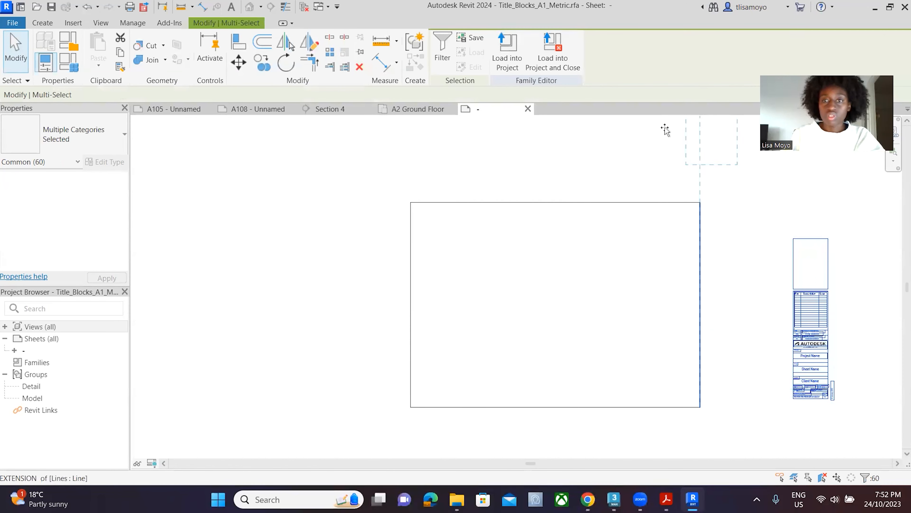
{"action": "left_click_drag", "start_coordinate": [665, 130], "coordinate": [666, 131]}
- Set the height of the sheet frame to 594 mm from its top line
{"action": "left_click", "coordinate": [508, 202]}
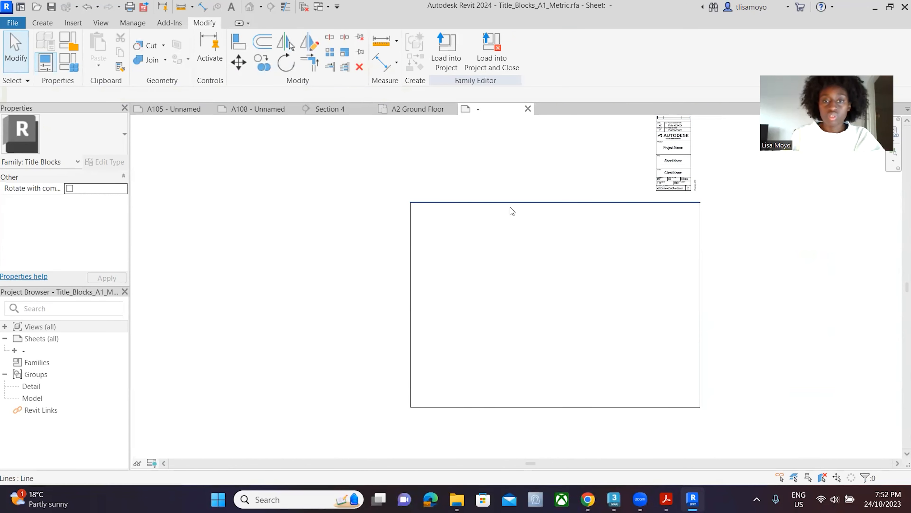
{"action": "left_click", "coordinate": [722, 303]}
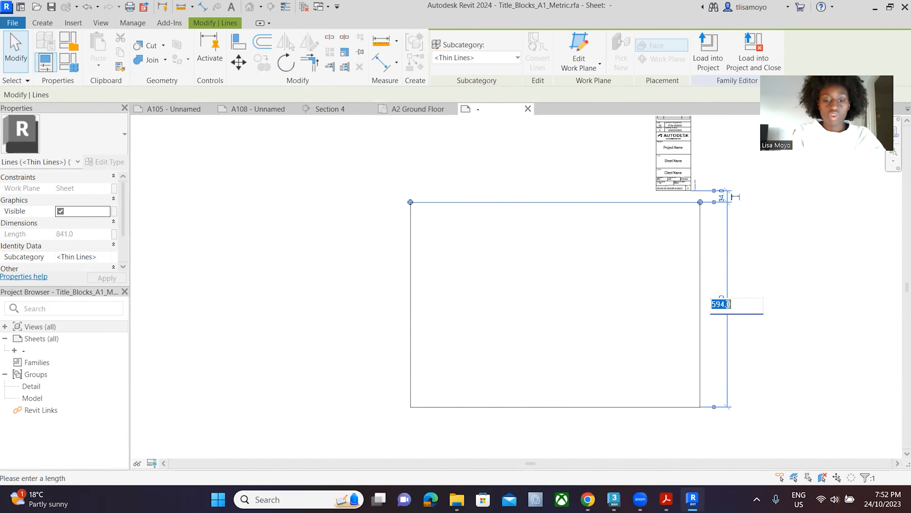
{"action": "key", "text": "Return"}
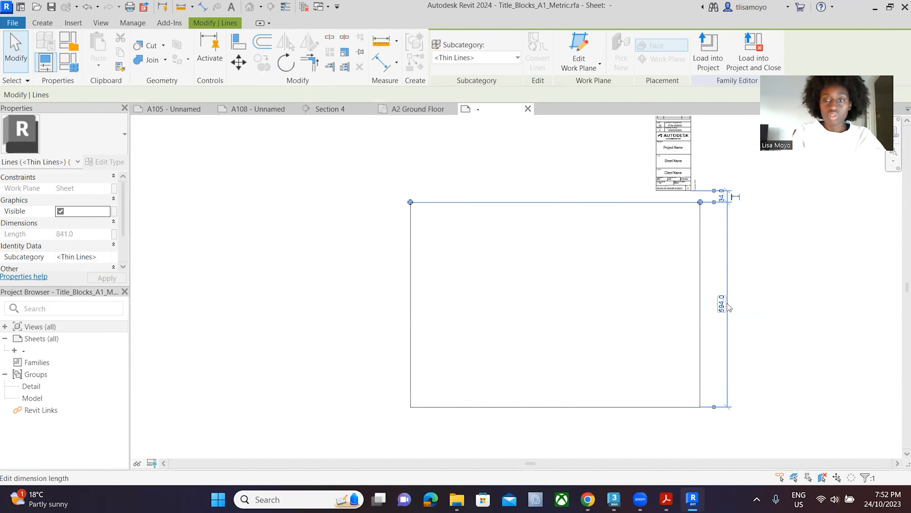
{"action": "left_click", "coordinate": [557, 186]}
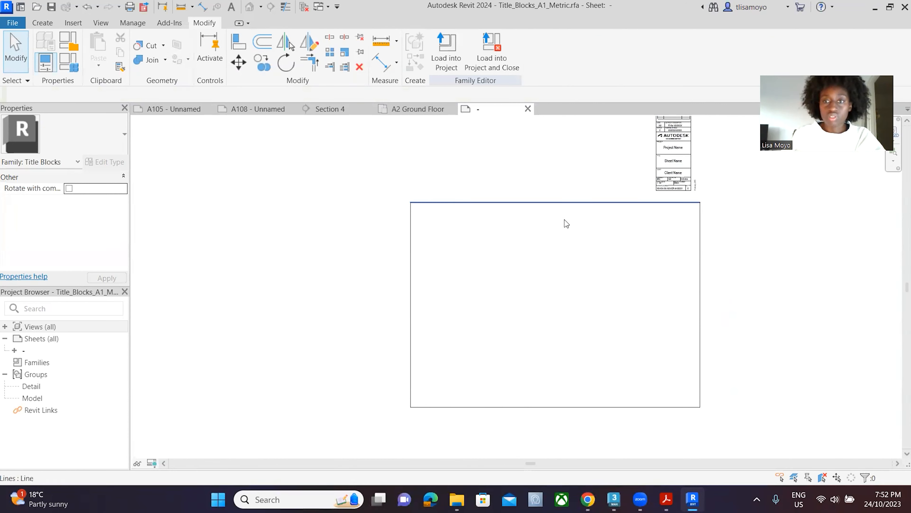
- Move the sheet frame's right line inwards, making the frame about 674 mm wide
{"action": "scroll", "coordinate": [559, 231], "scroll_direction": "down", "scroll_amount": 2}
{"action": "left_click_drag", "start_coordinate": [597, 125], "coordinate": [568, 228]}
{"action": "left_click", "coordinate": [652, 247]}
{"action": "scroll", "coordinate": [639, 248], "scroll_direction": "up", "scroll_amount": 2}
{"action": "left_click", "coordinate": [629, 291]}
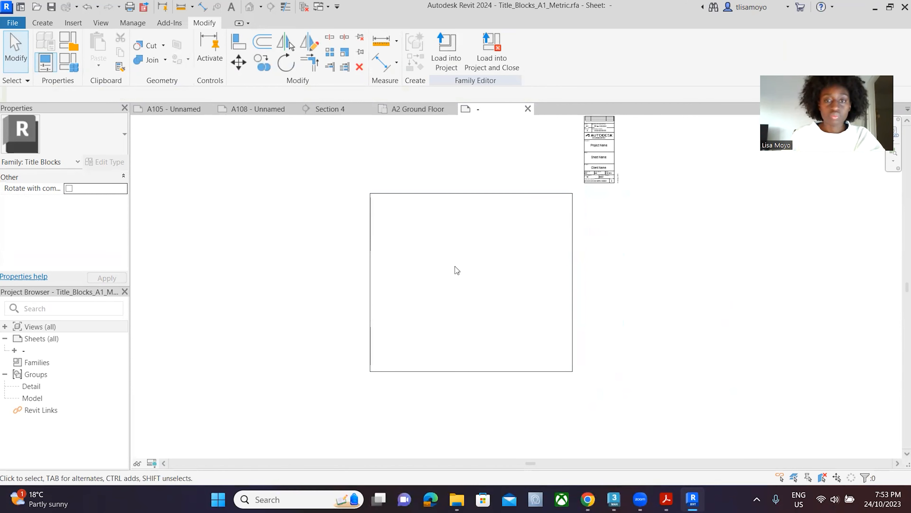
- Set the sheet frame's width to 297 mm by repositioning its left line
{"action": "left_click", "coordinate": [371, 206]}
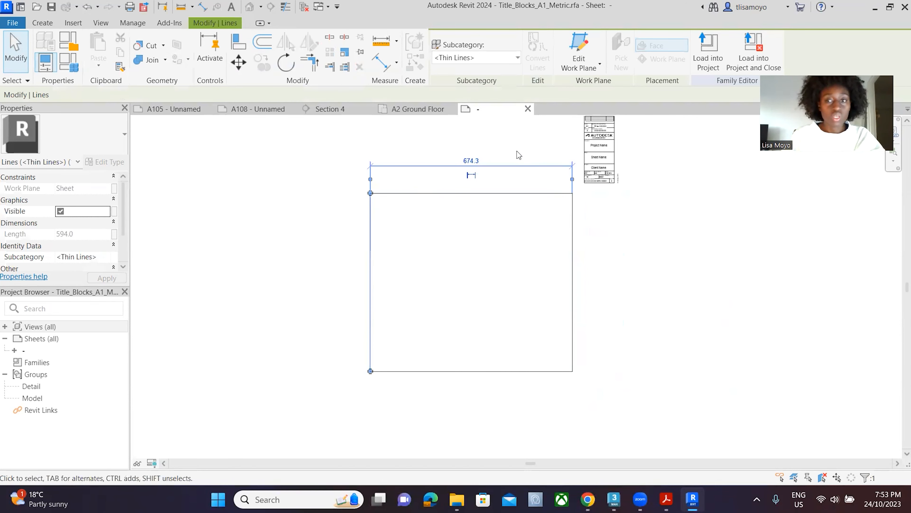
{"action": "left_click", "coordinate": [471, 160]}
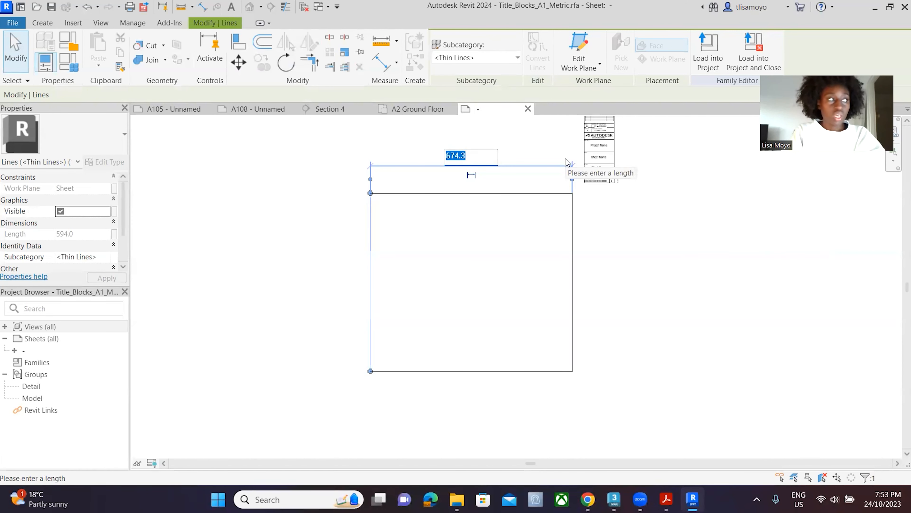
{"action": "type", "text": "4"}
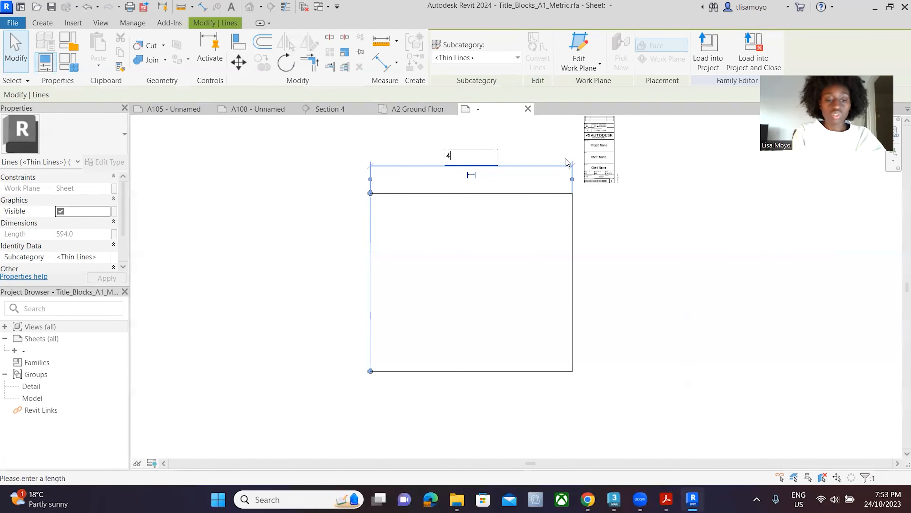
{"action": "key", "text": "BackSpace"}
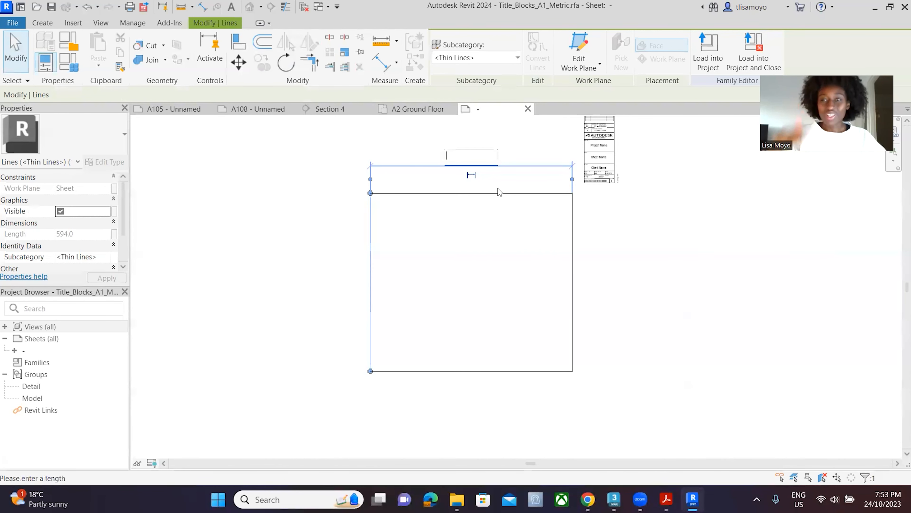
{"action": "key", "text": "Return"}
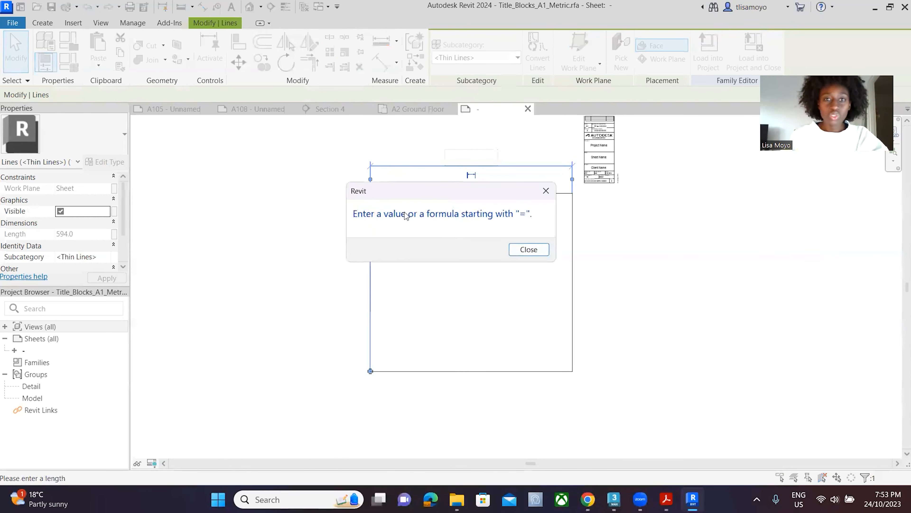
{"action": "left_click", "coordinate": [546, 191]}
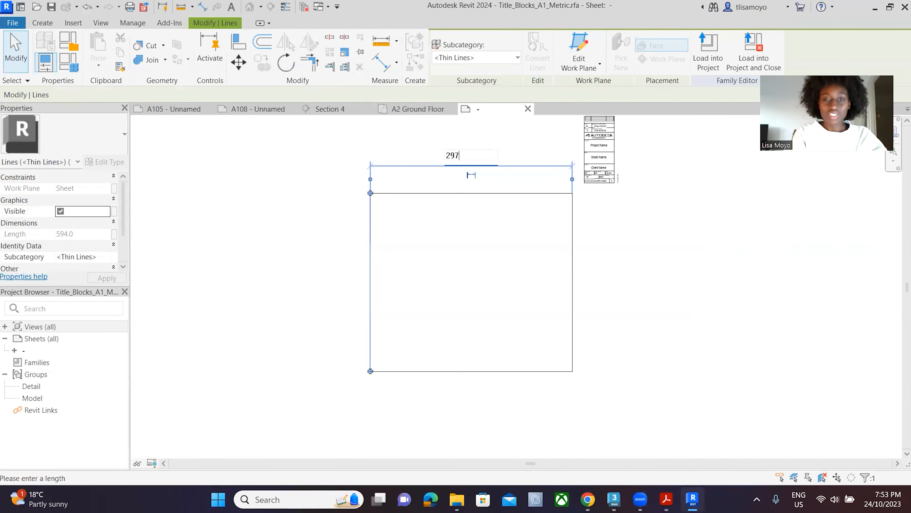
{"action": "key", "text": "Return"}
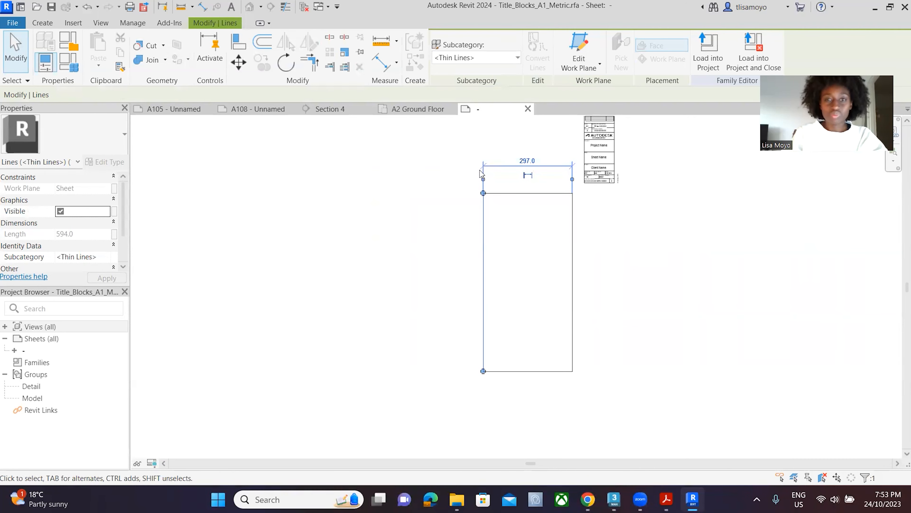
- Set the sheet frame's height to 420 mm by repositioning its top line
{"action": "left_click", "coordinate": [510, 199]}
{"action": "left_click", "coordinate": [507, 194]}
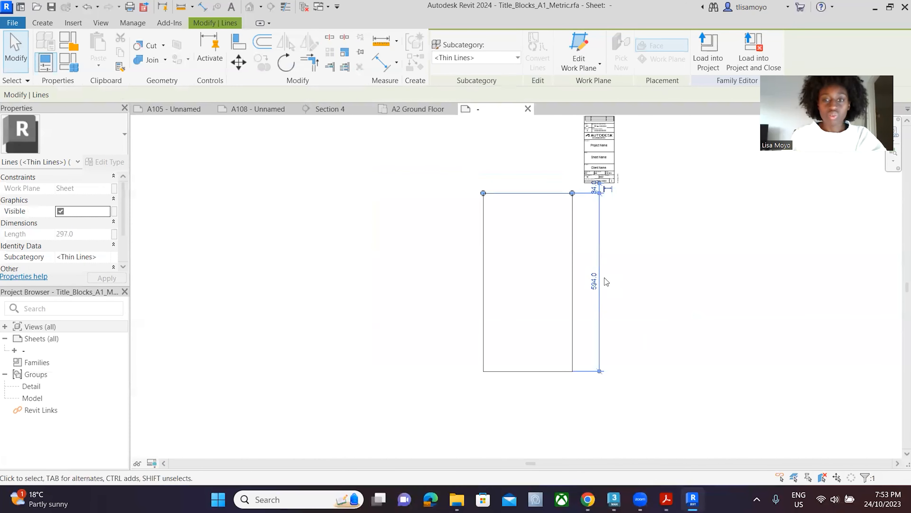
{"action": "left_click", "coordinate": [593, 281]}
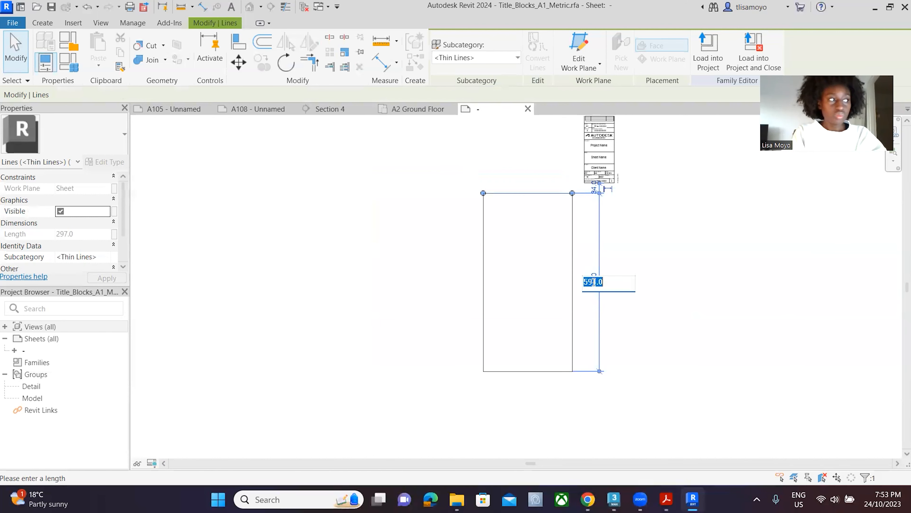
{"action": "type", "text": "420"}
{"action": "key", "text": "Return"}
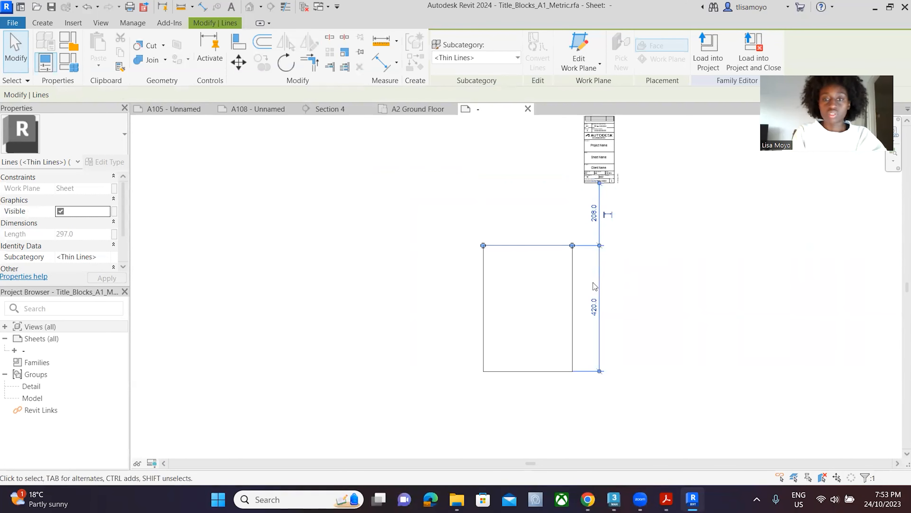
{"action": "left_click", "coordinate": [650, 286]}
- Rotate the whole sheet frame 90° counterclockwise about its centre into landscape orientation
{"action": "scroll", "coordinate": [646, 285], "scroll_direction": "down", "scroll_amount": 1}
{"action": "left_click_drag", "start_coordinate": [503, 335], "coordinate": [362, 146]}
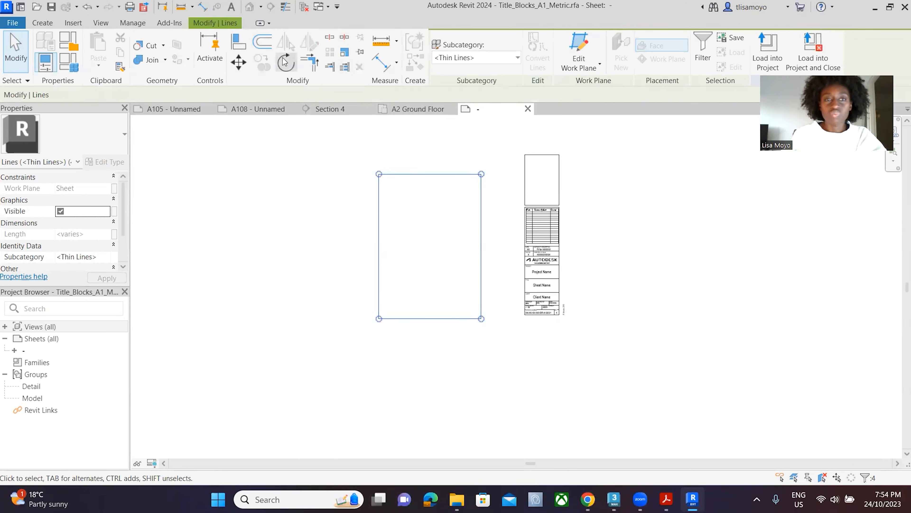
{"action": "left_click", "coordinate": [286, 61]}
{"action": "left_click", "coordinate": [430, 141]}
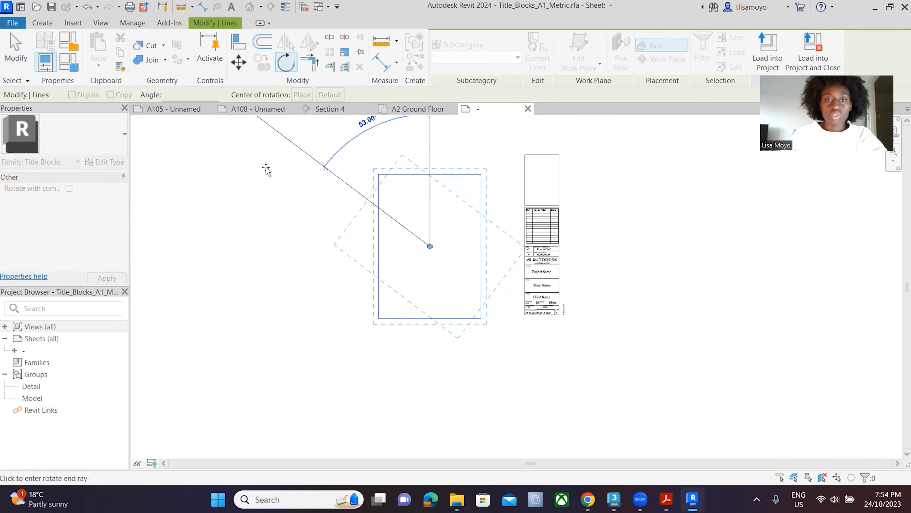
{"action": "left_click", "coordinate": [253, 249]}
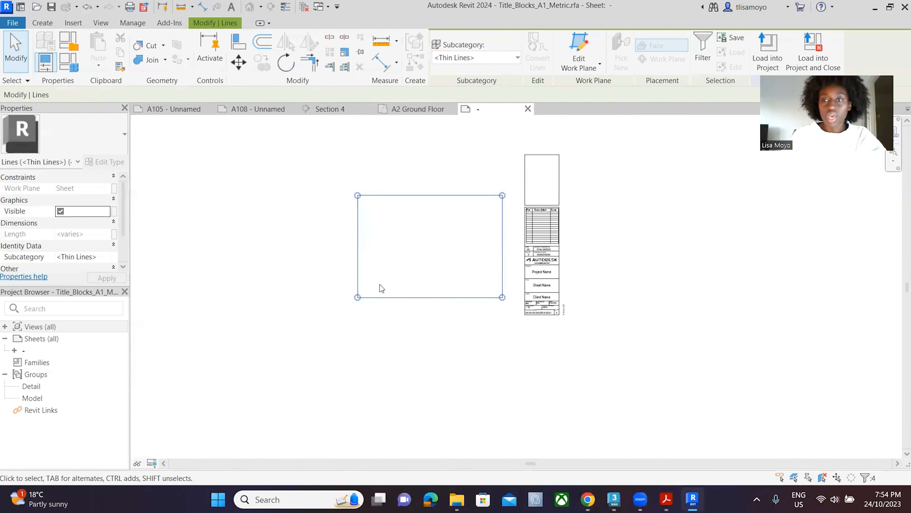
{"action": "key", "text": "Escape"}
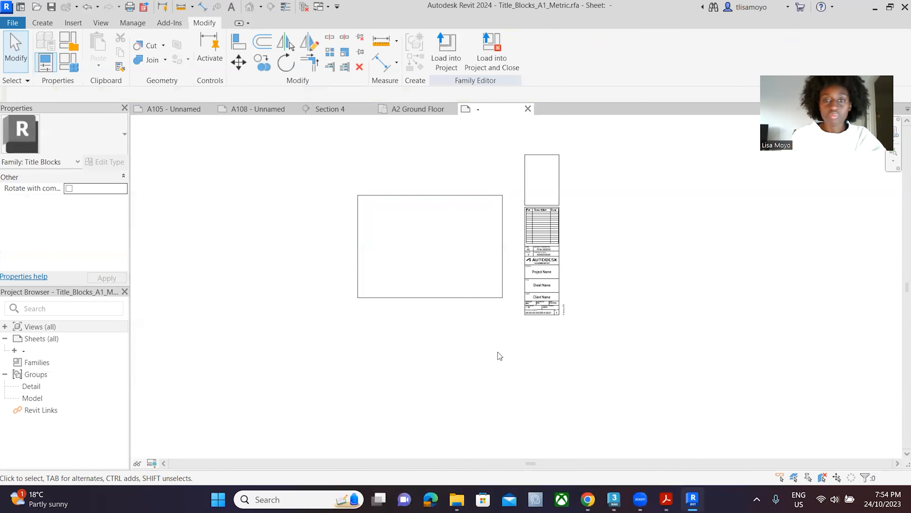
- Delete the top and side lines of the empty box above the title strip's revision table
{"action": "left_click_drag", "start_coordinate": [342, 161], "coordinate": [514, 331]}
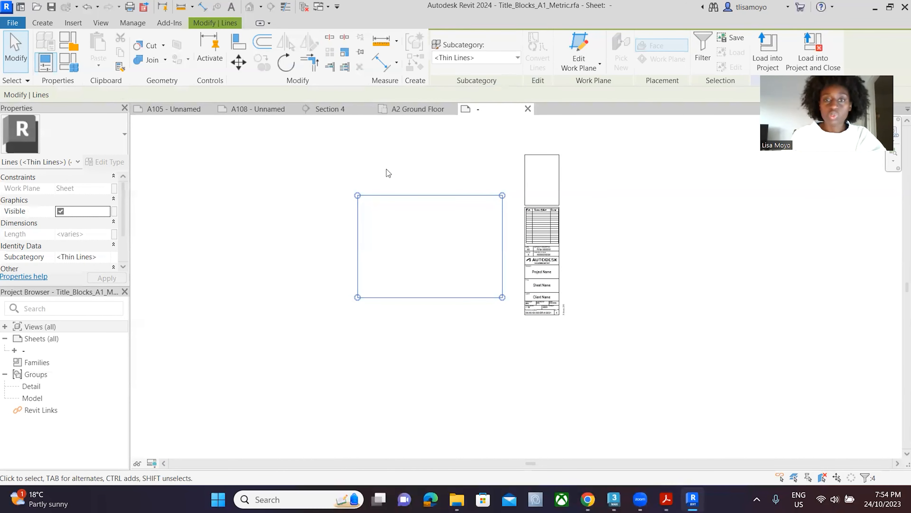
{"action": "left_click", "coordinate": [389, 142]}
{"action": "left_click_drag", "start_coordinate": [609, 192], "coordinate": [508, 148]}
{"action": "key", "text": "Delete"}
- Move the Project Name label out of the title strip into the sheet frame, near its lower-right corner
{"action": "scroll", "coordinate": [540, 199], "scroll_direction": "up", "scroll_amount": 2}
{"action": "scroll", "coordinate": [556, 409], "scroll_direction": "up", "scroll_amount": 2}
{"action": "scroll", "coordinate": [504, 404], "scroll_direction": "down", "scroll_amount": 2}
{"action": "scroll", "coordinate": [282, 271], "scroll_direction": "up", "scroll_amount": 1}
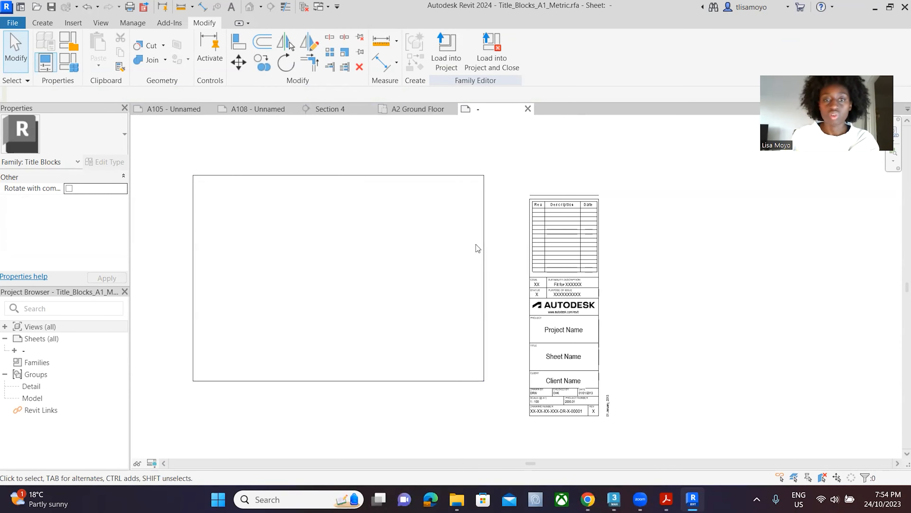
{"action": "left_click", "coordinate": [575, 198]}
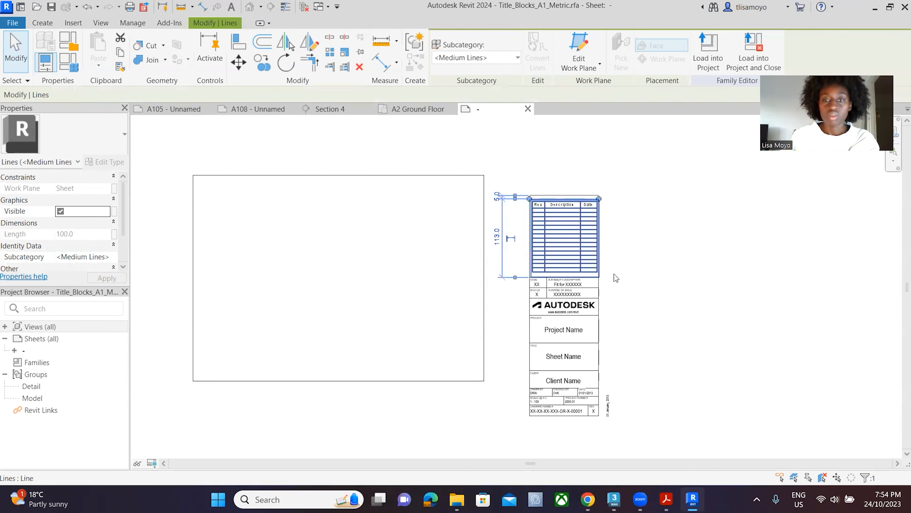
{"action": "left_click", "coordinate": [652, 390]}
{"action": "scroll", "coordinate": [633, 434], "scroll_direction": "up", "scroll_amount": 2}
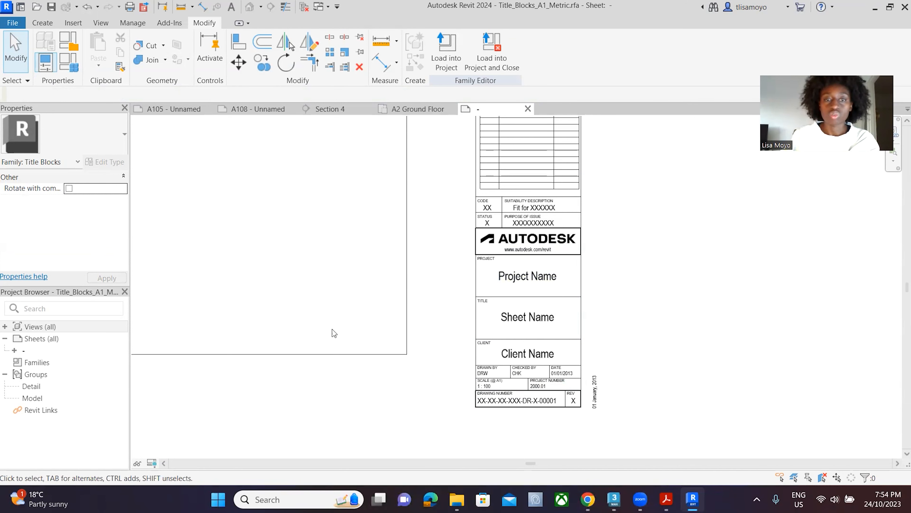
{"action": "scroll", "coordinate": [331, 332], "scroll_direction": "down", "scroll_amount": 1}
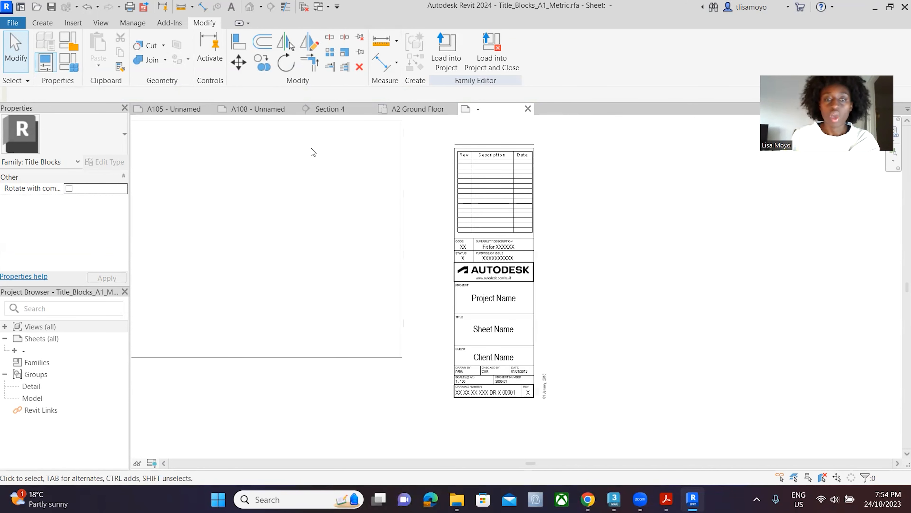
{"action": "scroll", "coordinate": [490, 297], "scroll_direction": "up", "scroll_amount": 1}
{"action": "left_click", "coordinate": [482, 301]}
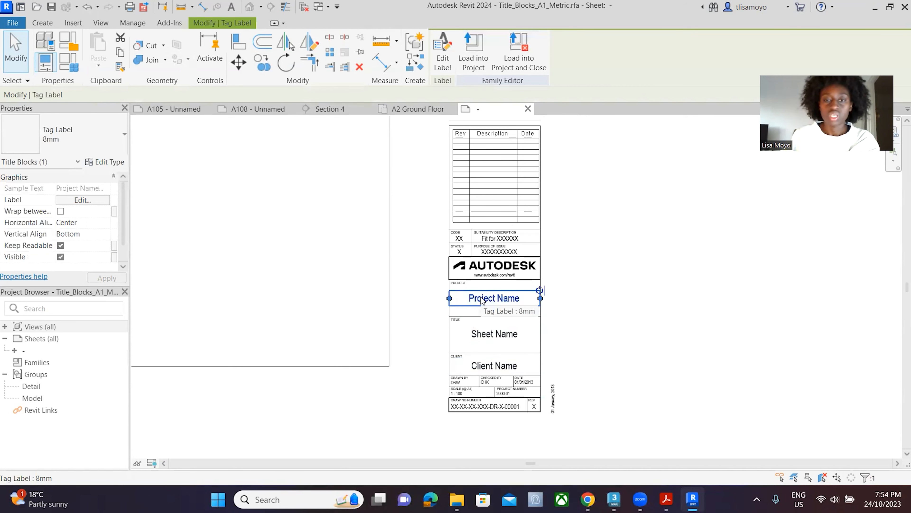
{"action": "left_click_drag", "start_coordinate": [501, 294], "coordinate": [346, 294]}
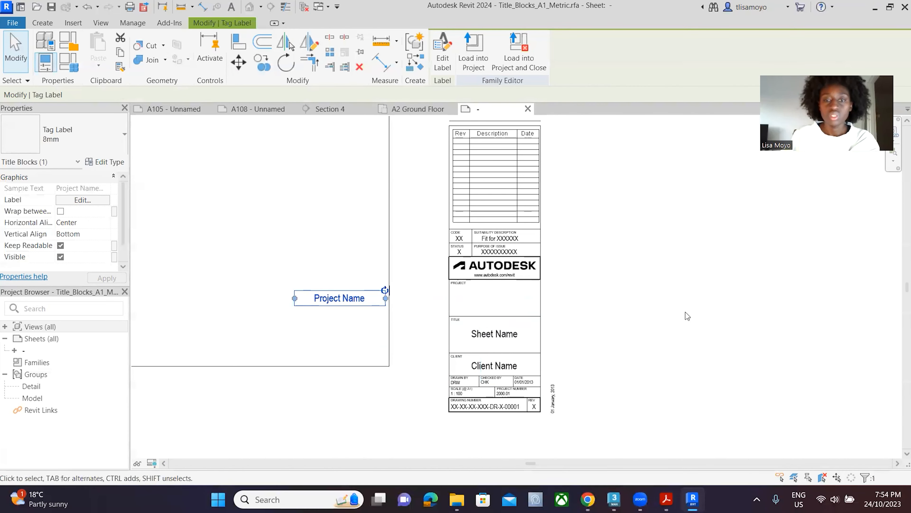
{"action": "left_click", "coordinate": [686, 318]}
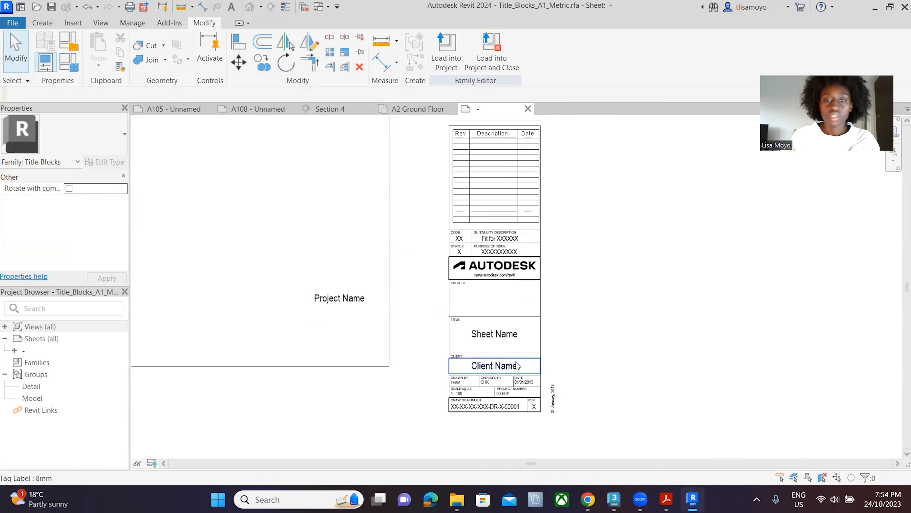
- Move the drawing number label and its DRAWING NUMBER heading from the title strip into the sheet frame's lower-right corner
{"action": "scroll", "coordinate": [461, 413], "scroll_direction": "up", "scroll_amount": 3}
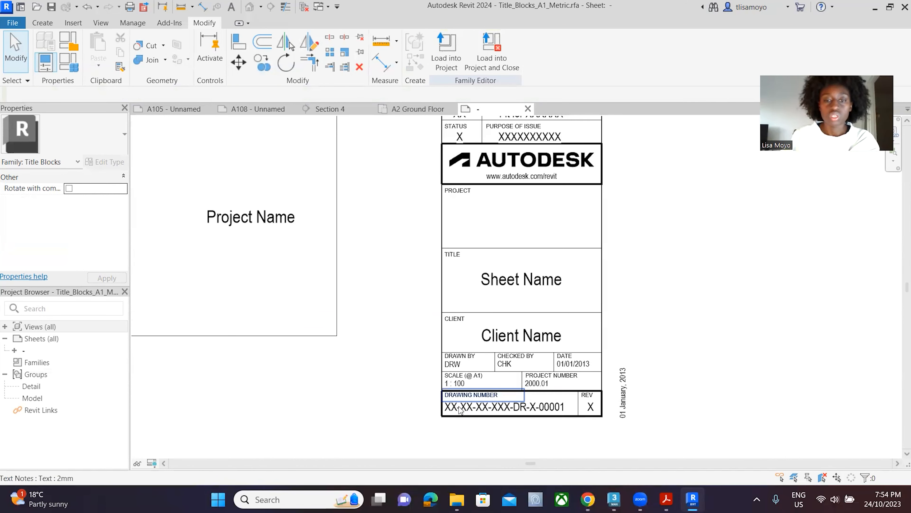
{"action": "mouse_move", "coordinate": [464, 410]}
{"action": "left_mouse_down", "text": "ctrl"}
{"action": "mouse_move", "coordinate": [234, 307]}
{"action": "mouse_move", "coordinate": [241, 311]}
{"action": "left_mouse_up", "text": "ctrl"}
{"action": "mouse_move", "coordinate": [502, 396]}
{"action": "left_mouse_down", "text": "ctrl"}
{"action": "mouse_move", "coordinate": [300, 286]}
{"action": "mouse_move", "coordinate": [262, 293]}
{"action": "left_mouse_up", "text": "ctrl"}
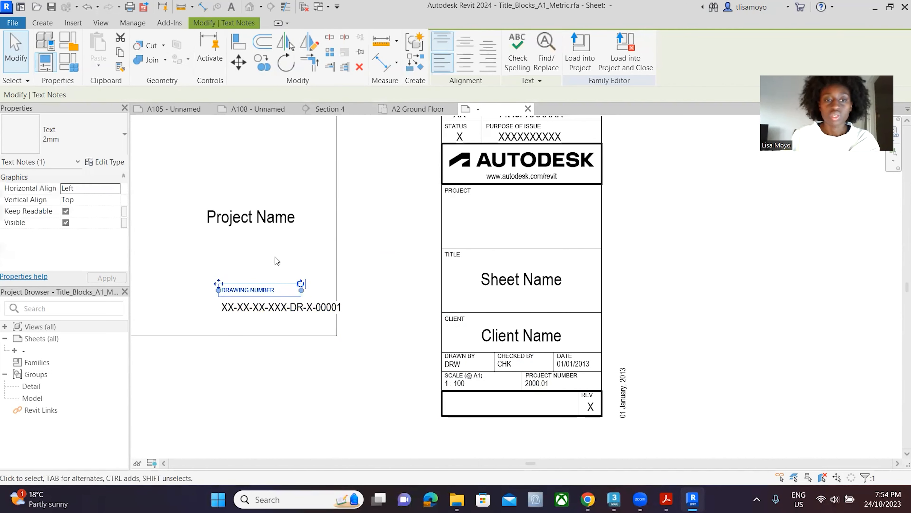
{"action": "left_click", "coordinate": [274, 261]}
{"action": "left_click", "coordinate": [249, 317]}
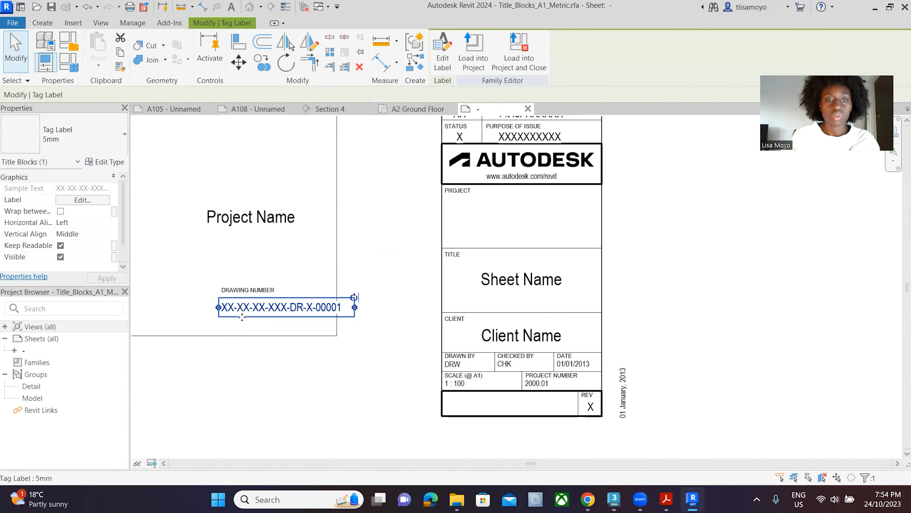
{"action": "left_click", "coordinate": [243, 329]}
{"action": "left_click_drag", "start_coordinate": [240, 330], "coordinate": [212, 260]}
{"action": "mouse_move", "coordinate": [230, 310]}
{"action": "left_mouse_down"}
{"action": "mouse_move", "coordinate": [194, 328]}
{"action": "mouse_move", "coordinate": [207, 318]}
{"action": "left_mouse_up"}
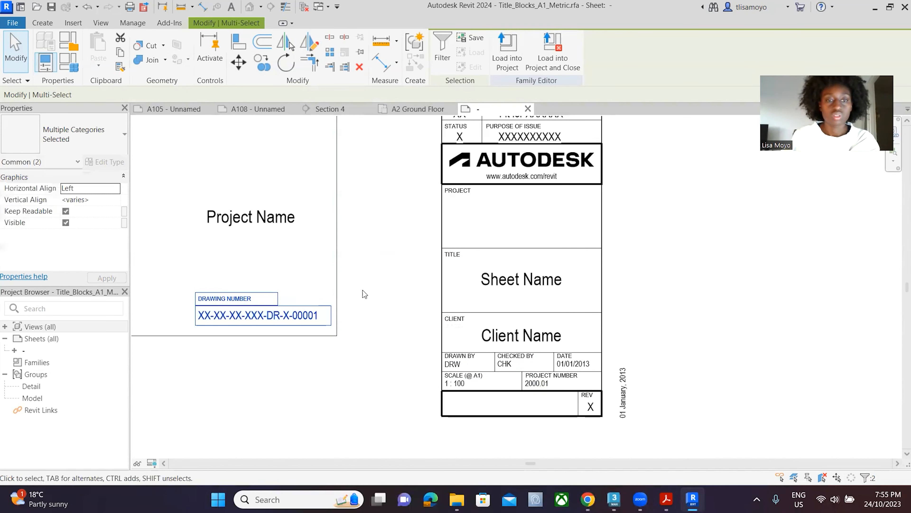
- Move the Project Name label down to sit just above the DRAWING NUMBER heading
{"action": "left_click", "coordinate": [322, 230]}
{"action": "left_click_drag", "start_coordinate": [286, 214], "coordinate": [286, 269], "text": "ctrl"}
{"action": "left_click", "coordinate": [360, 285]}
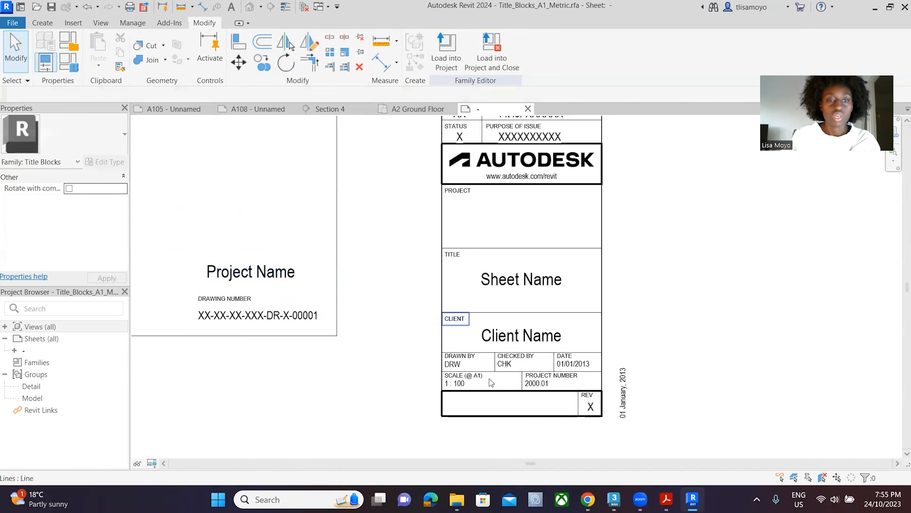
- Narrow the Project Name label's text box above the drawing number
{"action": "scroll", "coordinate": [490, 381], "scroll_direction": "down", "scroll_amount": 3}
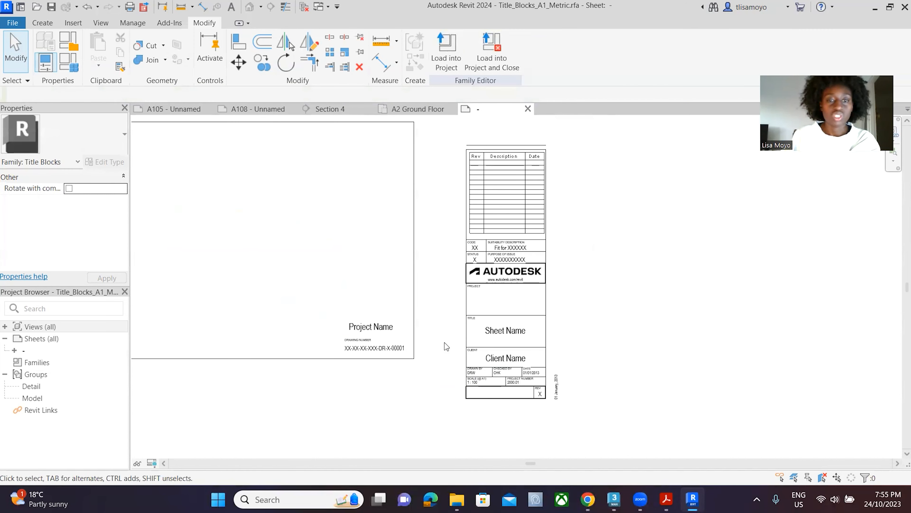
{"action": "left_click", "coordinate": [361, 339]}
{"action": "left_click", "coordinate": [375, 328]}
{"action": "scroll", "coordinate": [373, 328], "scroll_direction": "up", "scroll_amount": 2}
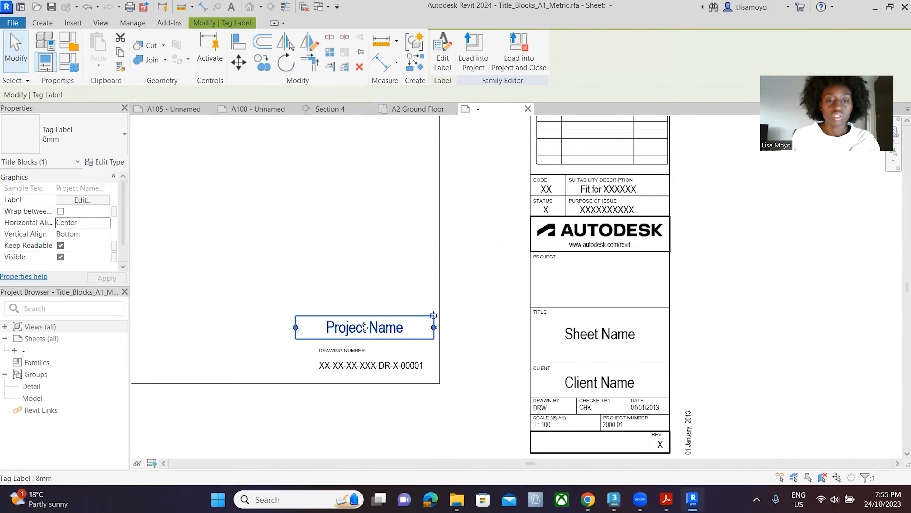
{"action": "mouse_move", "coordinate": [296, 327]}
{"action": "left_mouse_down"}
{"action": "mouse_move", "coordinate": [337, 327]}
{"action": "mouse_move", "coordinate": [311, 328]}
{"action": "left_mouse_up"}
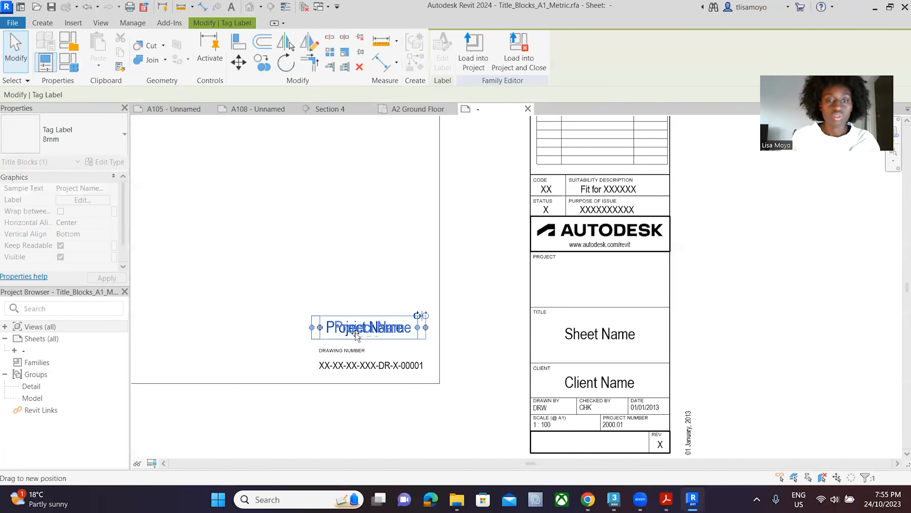
{"action": "left_click", "coordinate": [354, 369]}
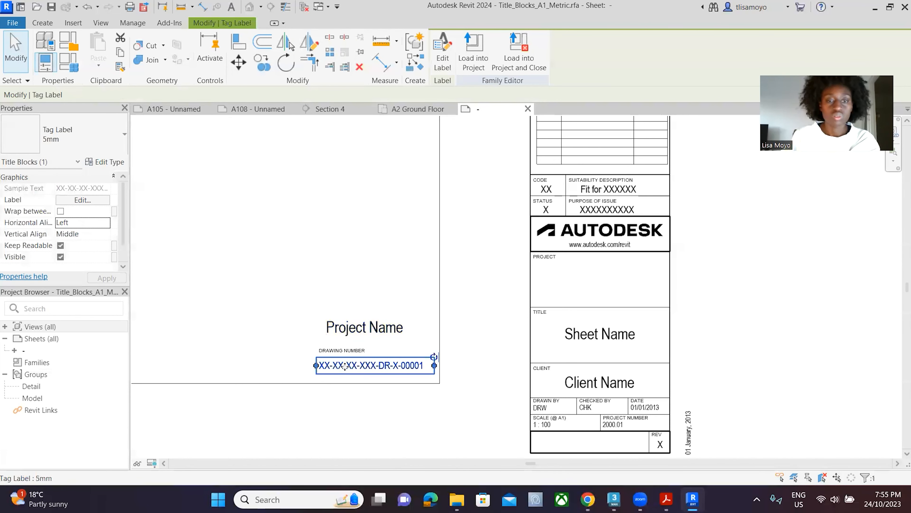
- Set the Project Name label's horizontal alignment to Left and line its text up with the drawing number text below
{"action": "left_click", "coordinate": [337, 333]}
{"action": "scroll", "coordinate": [368, 334], "scroll_direction": "up", "scroll_amount": 3}
{"action": "left_click", "coordinate": [91, 210]}
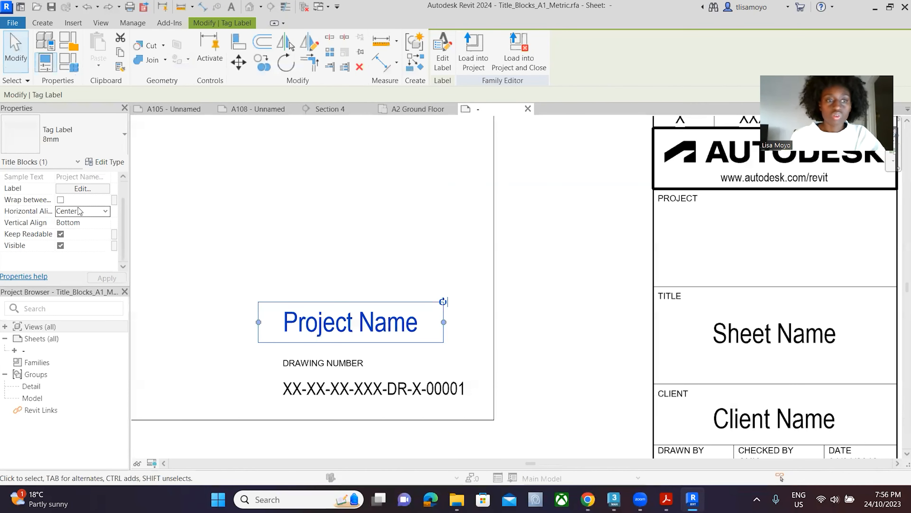
{"action": "left_click", "coordinate": [106, 211]}
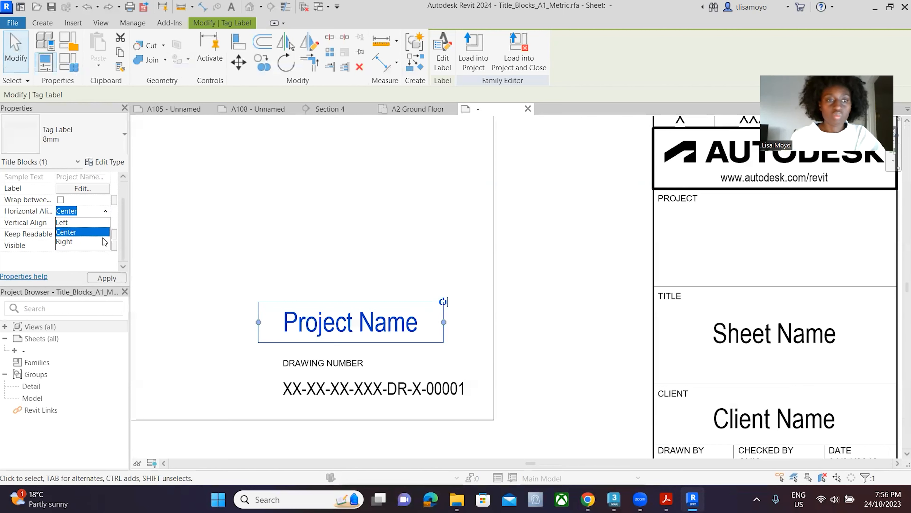
{"action": "left_click", "coordinate": [63, 224]}
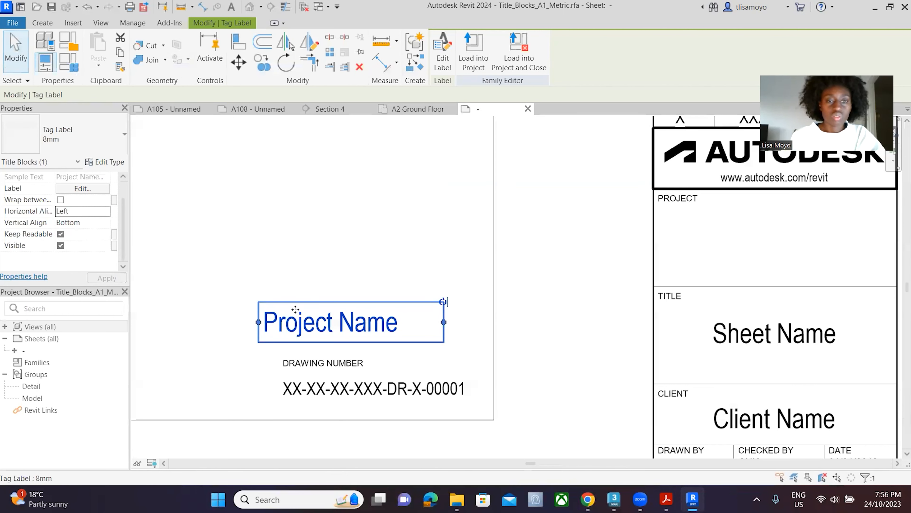
{"action": "left_click_drag", "start_coordinate": [313, 321], "coordinate": [333, 321]}
{"action": "left_click", "coordinate": [308, 360]}
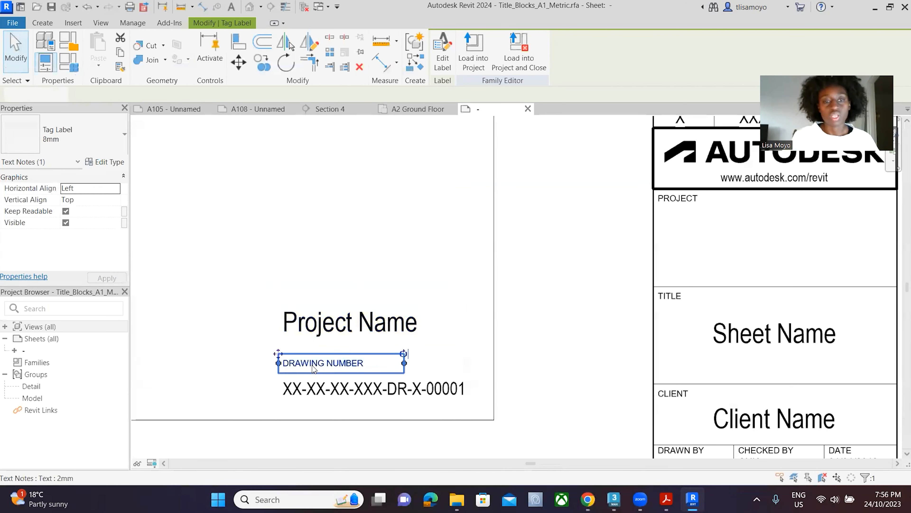
- Nudge the DRAWING NUMBER heading up until it sits directly beneath the Project Name label
{"action": "left_click", "coordinate": [299, 281]}
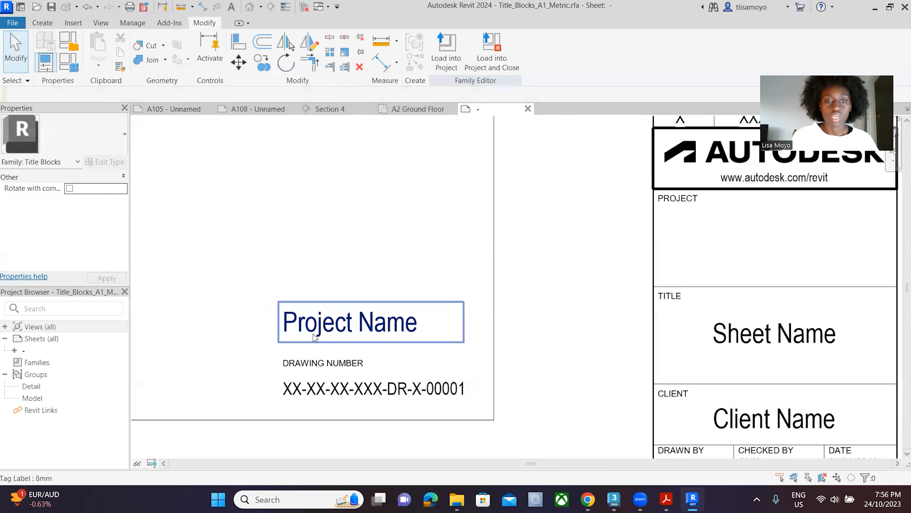
{"action": "left_click", "coordinate": [315, 359]}
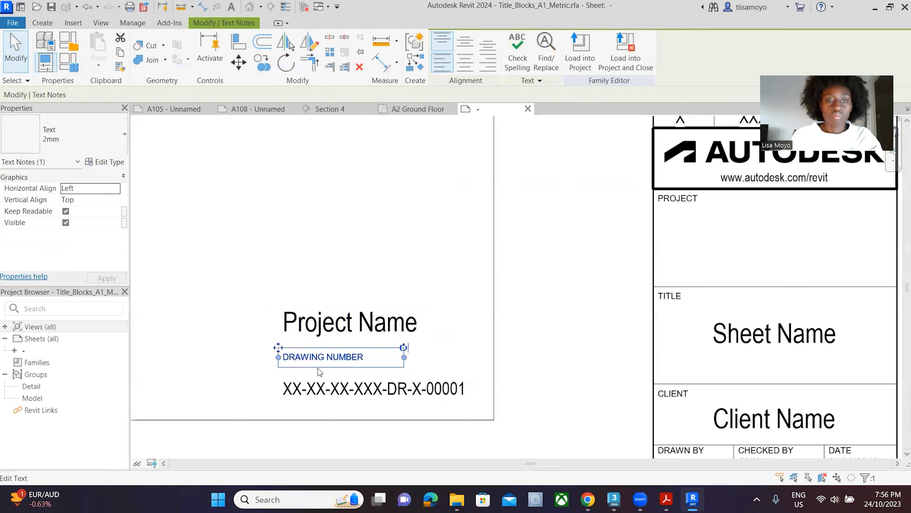
{"action": "left_click", "coordinate": [466, 281]}
{"action": "scroll", "coordinate": [464, 279], "scroll_direction": "down", "scroll_amount": 4}
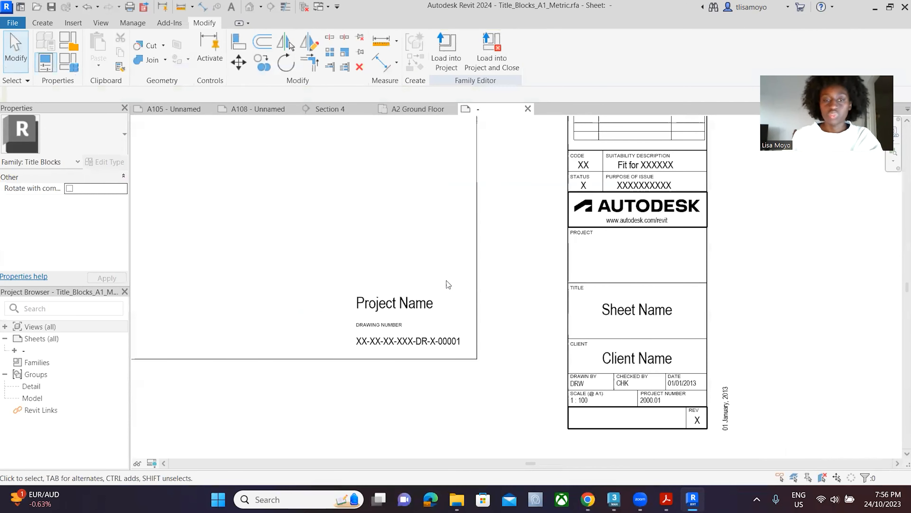
{"action": "scroll", "coordinate": [427, 250], "scroll_direction": "up", "scroll_amount": 2}
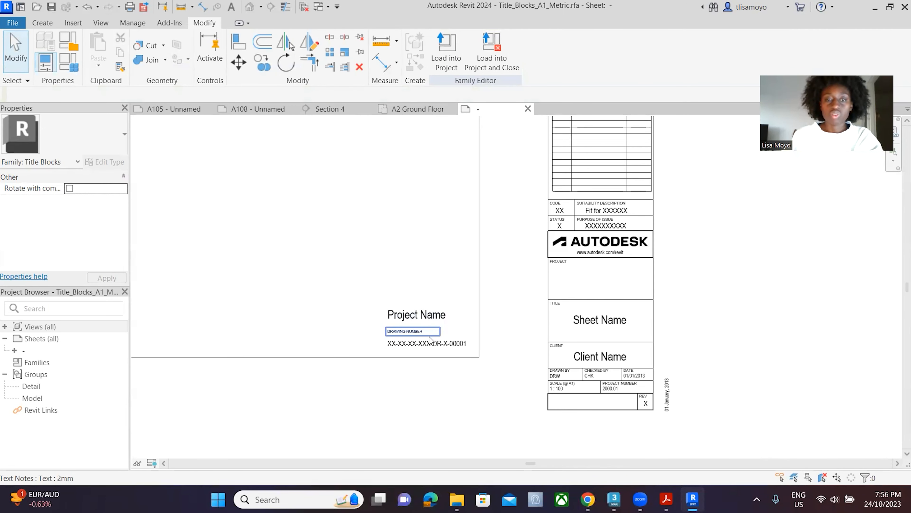
{"action": "left_click", "coordinate": [413, 344]}
{"action": "scroll", "coordinate": [414, 343], "scroll_direction": "up", "scroll_amount": 3}
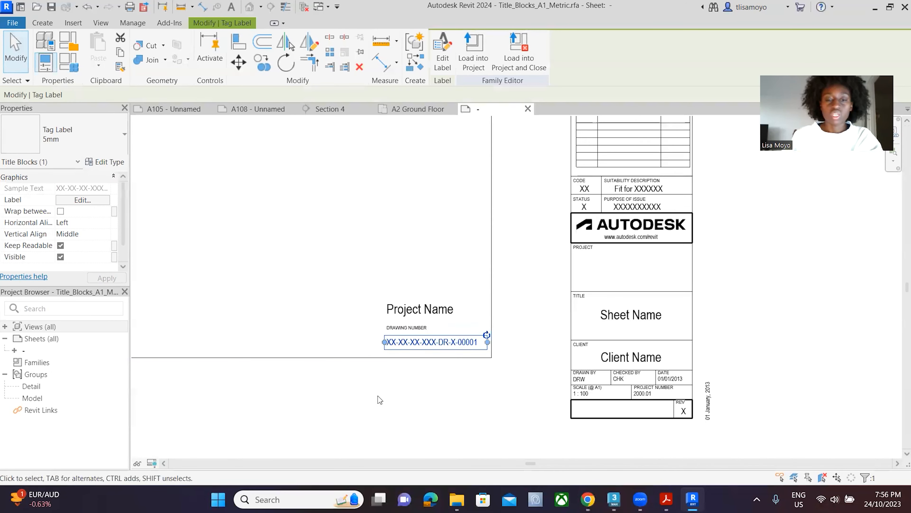
{"action": "left_click", "coordinate": [417, 304]}
{"action": "key", "text": "Up"}
{"action": "key", "text": "Up"}
{"action": "key", "text": "Up"}
{"action": "key", "text": "Up"}
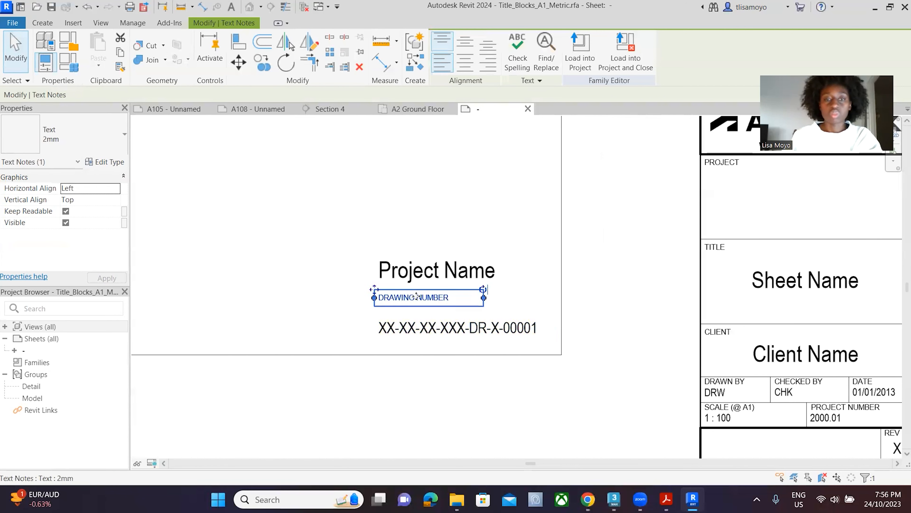
- Review the font, text size and tab size in the drawing number label's type properties
{"action": "left_click", "coordinate": [419, 319]}
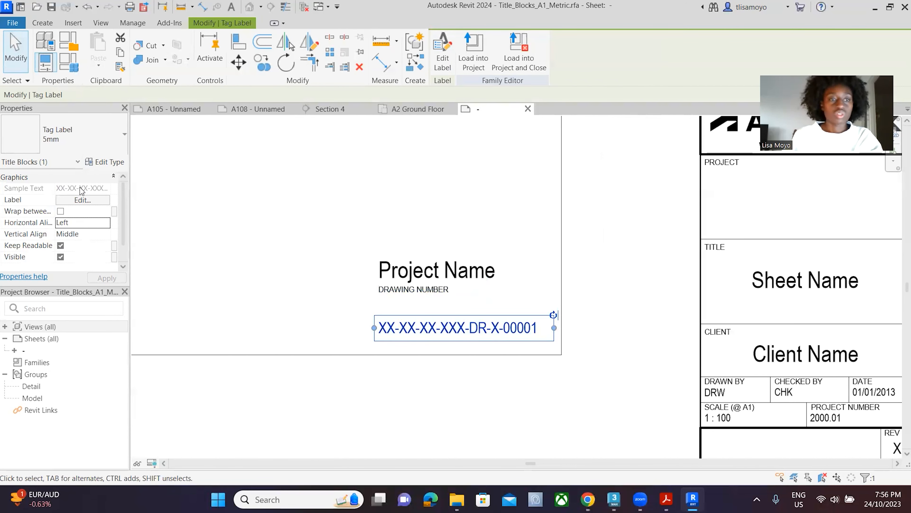
{"action": "left_click", "coordinate": [104, 162]}
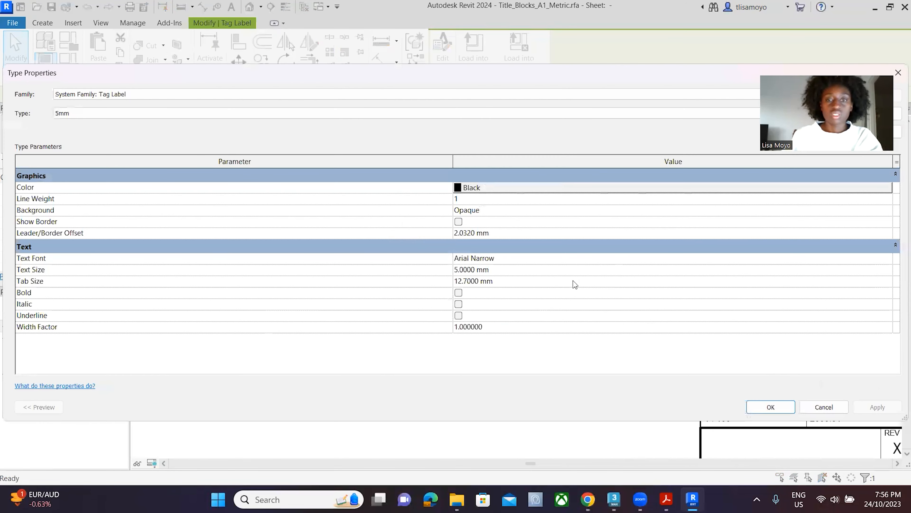
{"action": "left_click", "coordinate": [458, 264]}
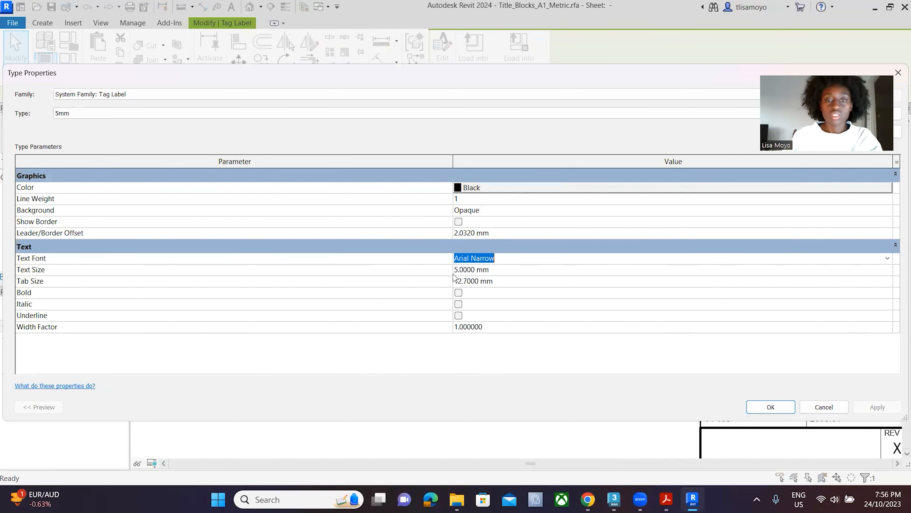
{"action": "left_click", "coordinate": [459, 270]}
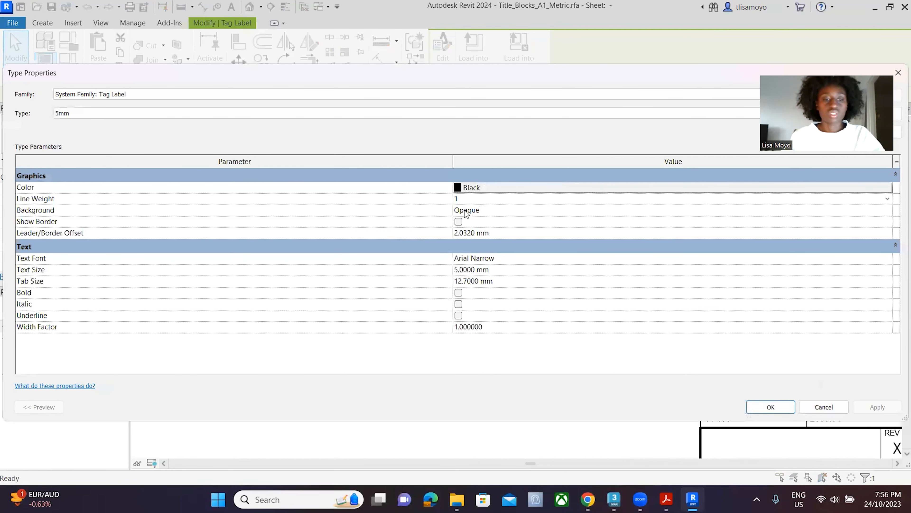
{"action": "left_click", "coordinate": [464, 270]}
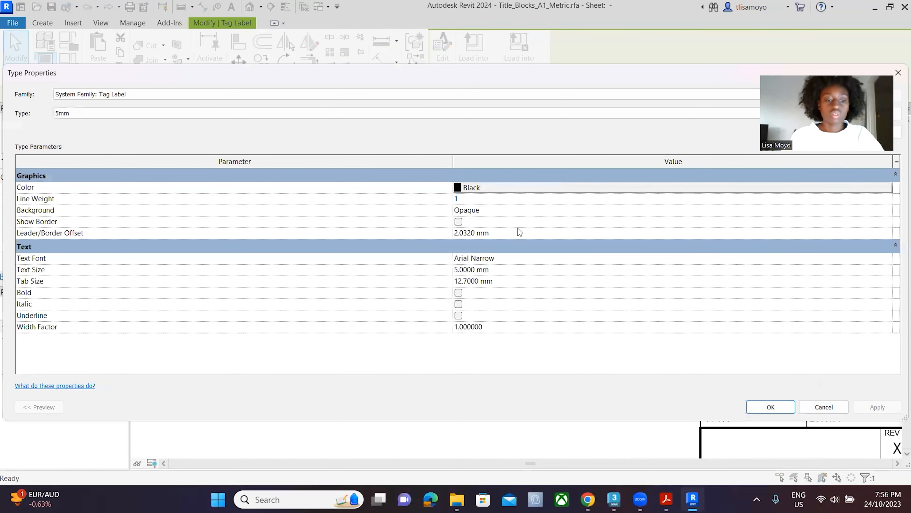
{"action": "left_click", "coordinate": [477, 281]}
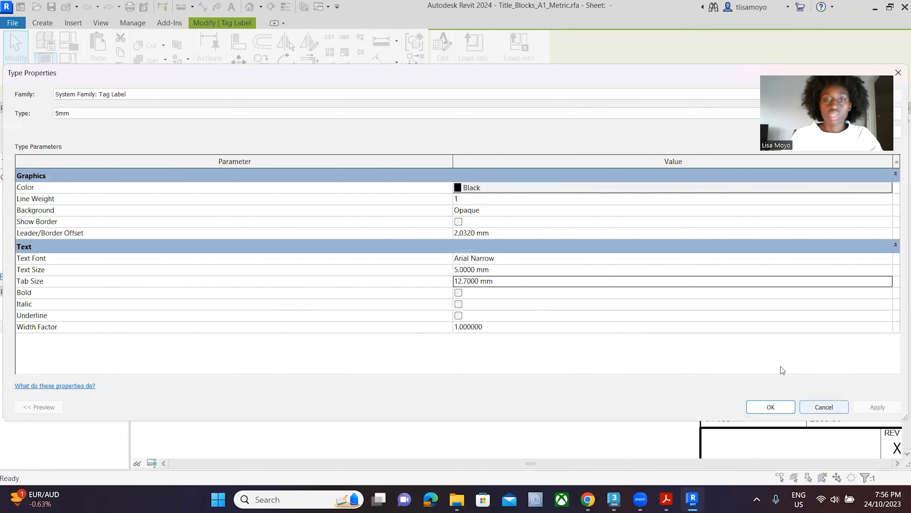
{"action": "left_click", "coordinate": [772, 405]}
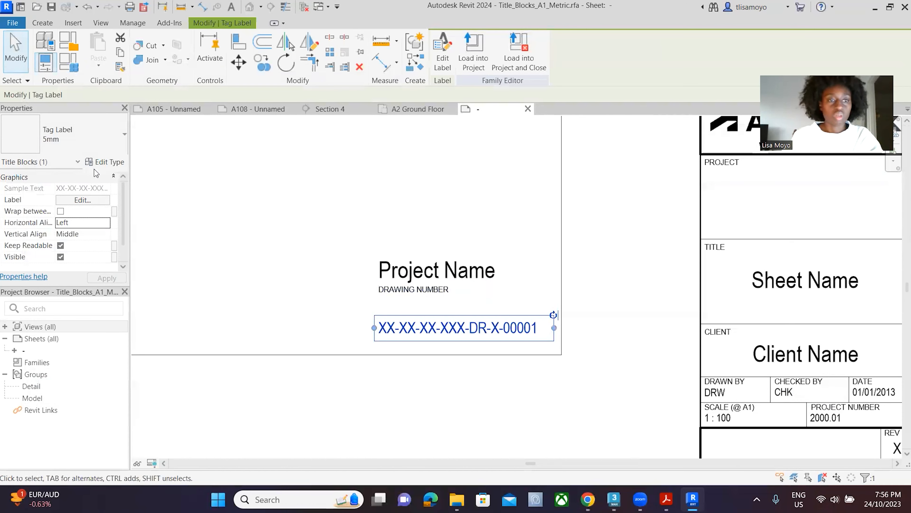
- Set the text size of the drawing number label's 5mm type to 10 mm and check the resulting layout on the sheet
{"action": "left_click", "coordinate": [104, 161]}
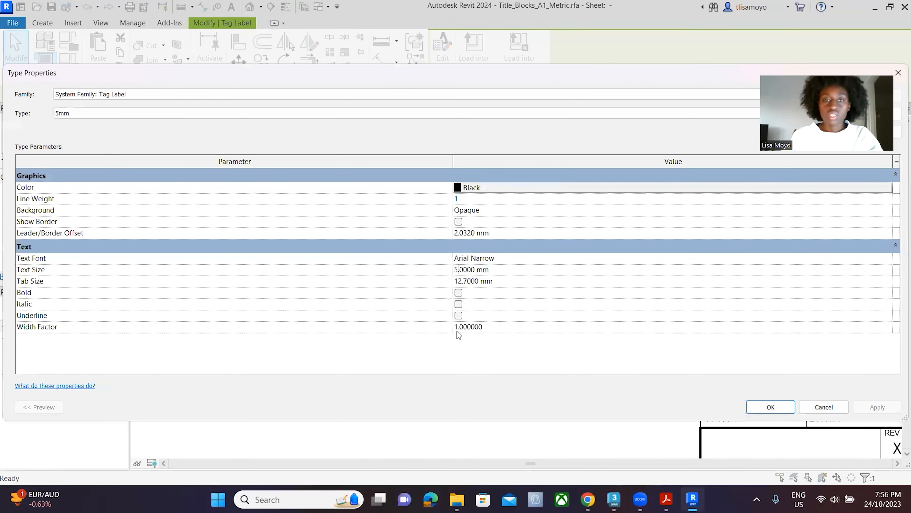
{"action": "key", "text": "BackSpace"}
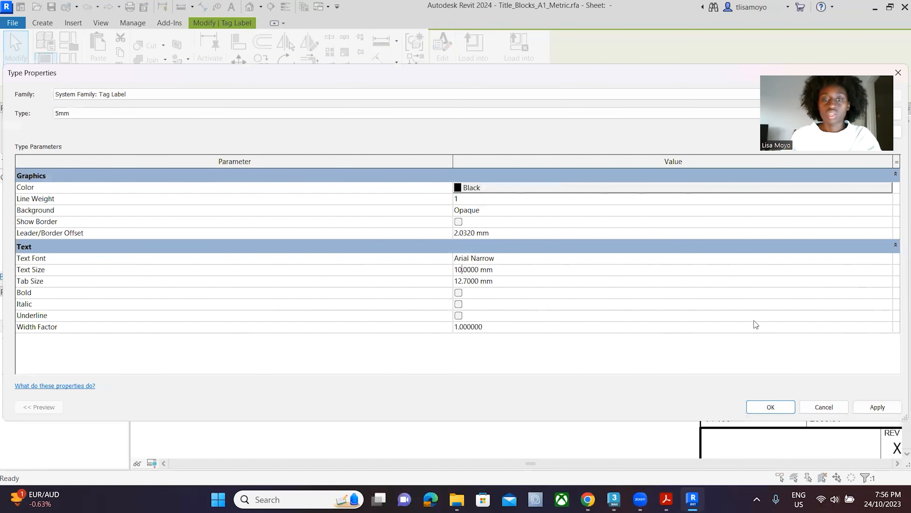
{"action": "left_click", "coordinate": [770, 407]}
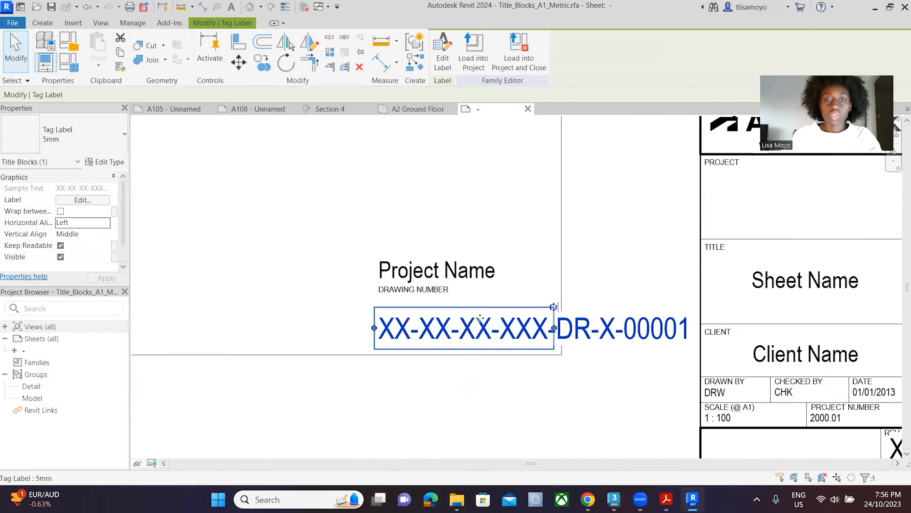
{"action": "left_click", "coordinate": [616, 305]}
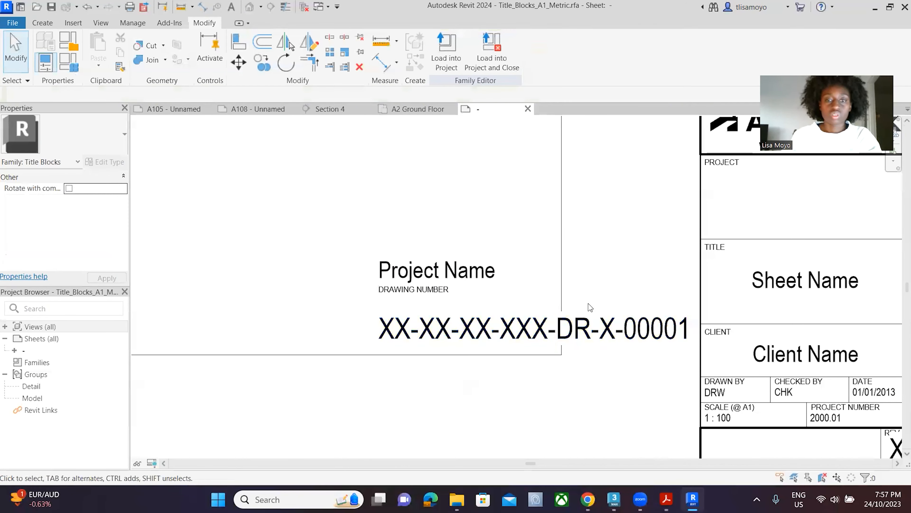
{"action": "left_click", "coordinate": [426, 310]}
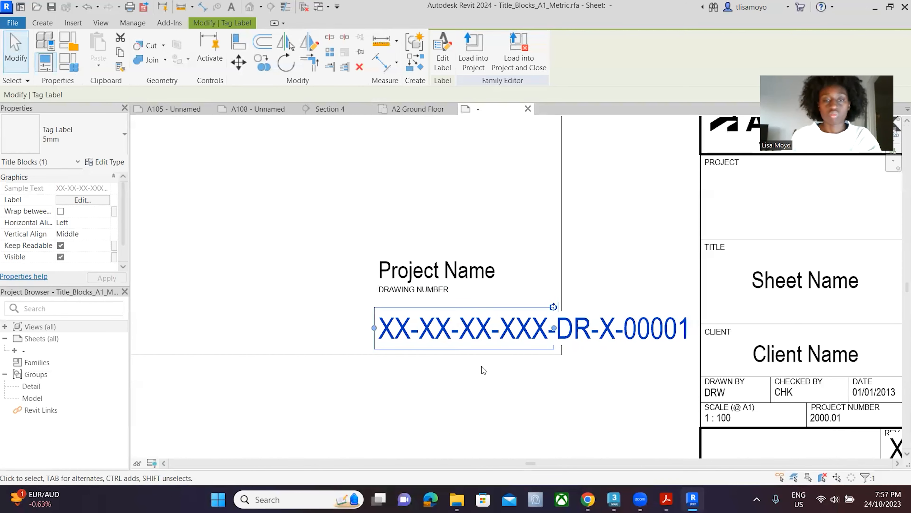
{"action": "scroll", "coordinate": [483, 370], "scroll_direction": "down", "scroll_amount": 5}
{"action": "left_click", "coordinate": [445, 249]}
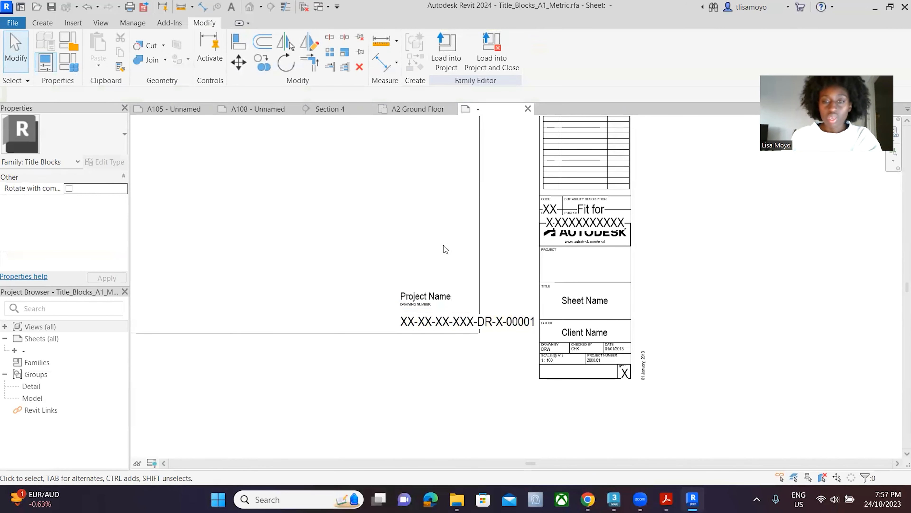
{"action": "scroll", "coordinate": [409, 201], "scroll_direction": "down", "scroll_amount": 3}
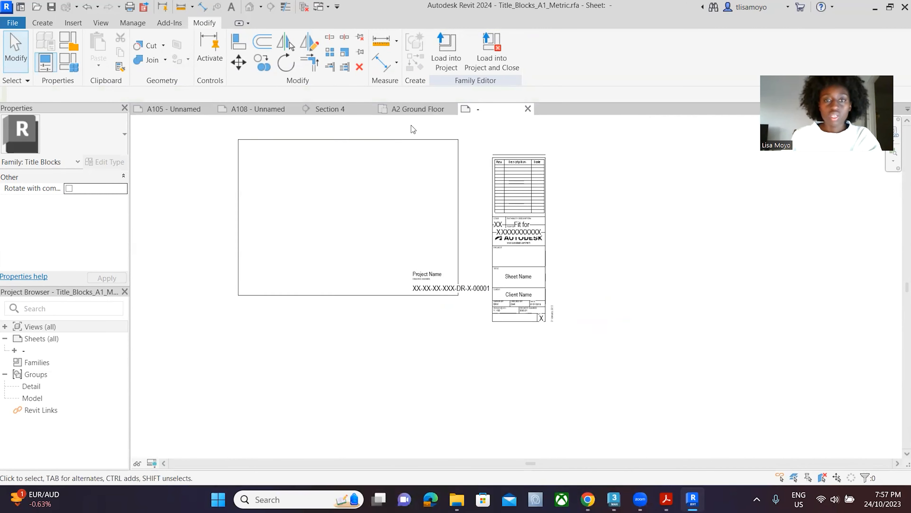
{"action": "scroll", "coordinate": [413, 128], "scroll_direction": "up", "scroll_amount": 2}
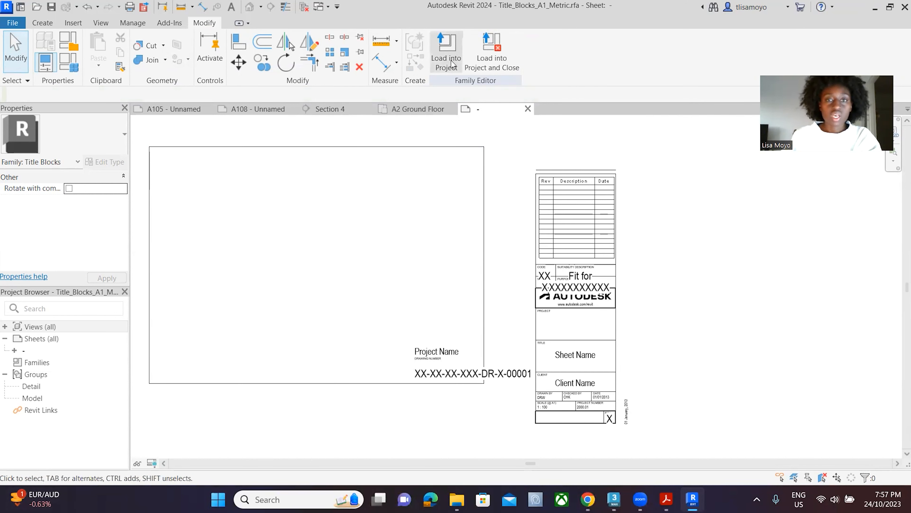
- Import the image Logo-01 from the Tutorial 09 folder in Tutorial Material on the Desktop and place it over the sheet
{"action": "left_click", "coordinate": [73, 27]}
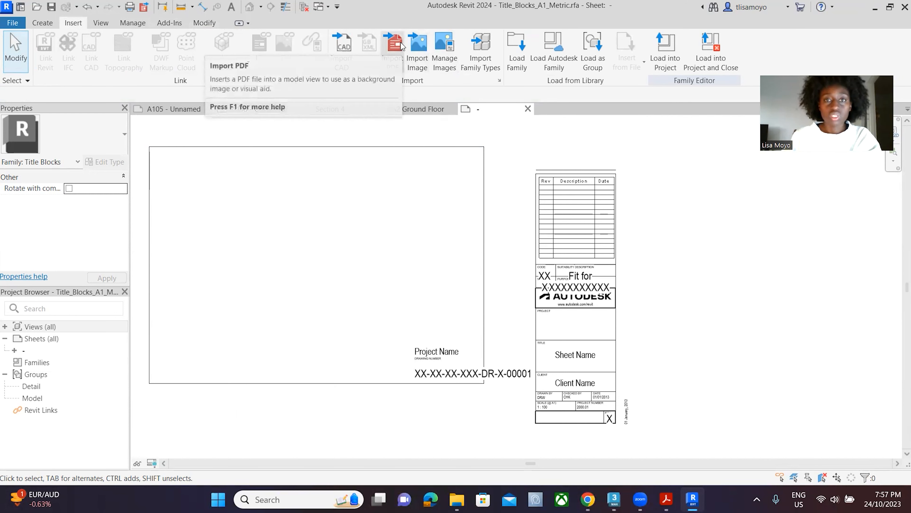
{"action": "left_click", "coordinate": [418, 55]}
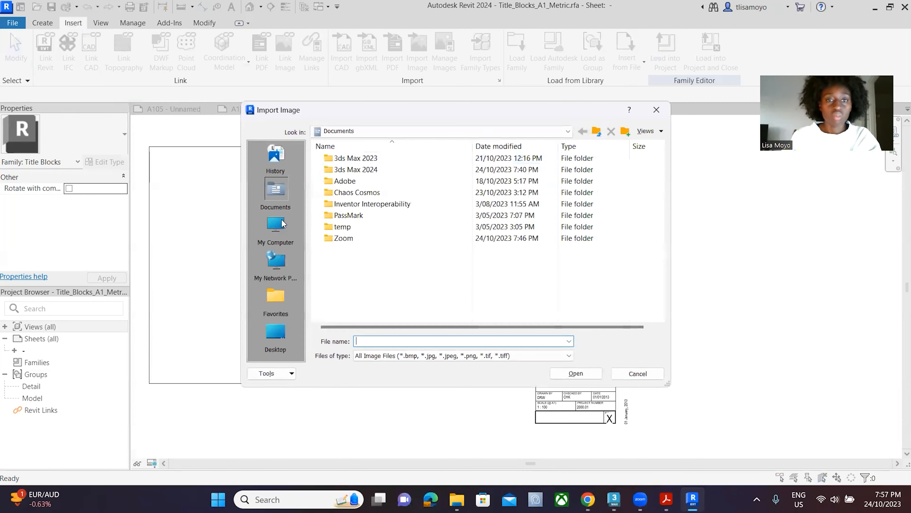
{"action": "left_click", "coordinate": [276, 333]}
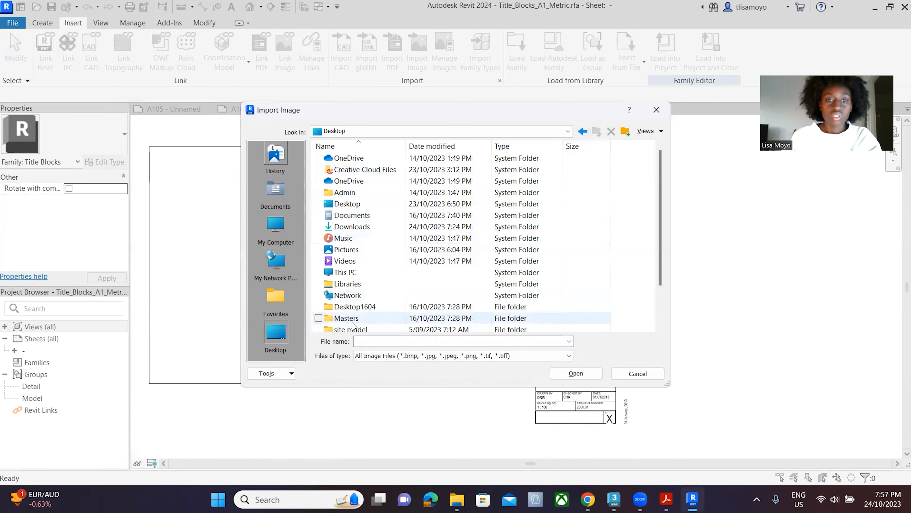
{"action": "scroll", "coordinate": [353, 325], "scroll_direction": "down", "scroll_amount": 2}
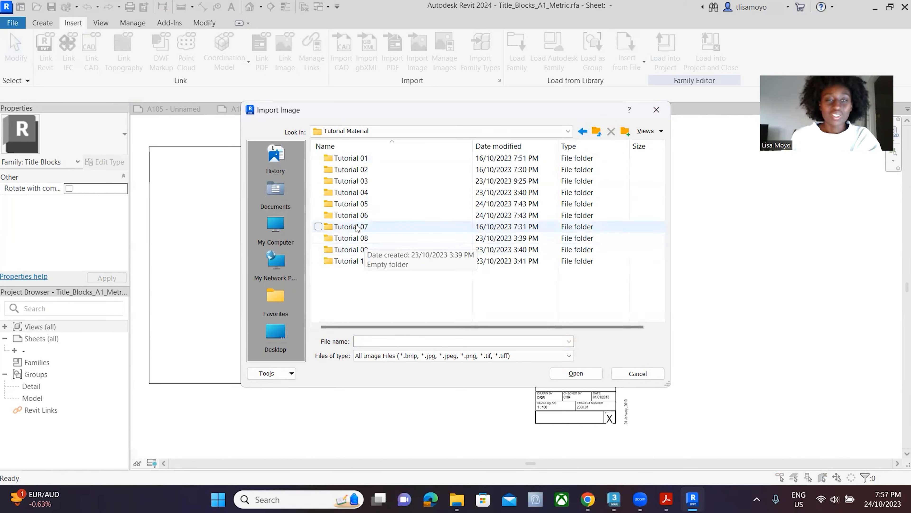
{"action": "double_click", "coordinate": [363, 250]}
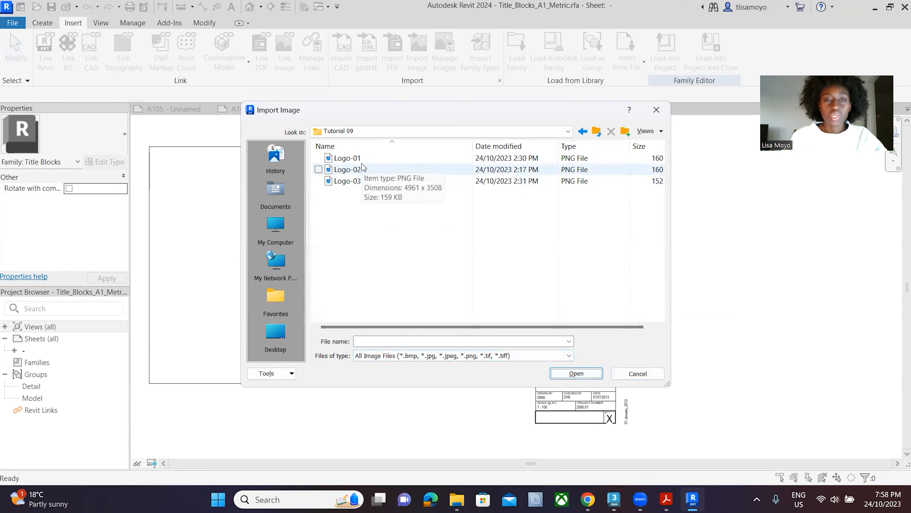
{"action": "left_click", "coordinate": [357, 158]}
{"action": "left_click", "coordinate": [575, 374]}
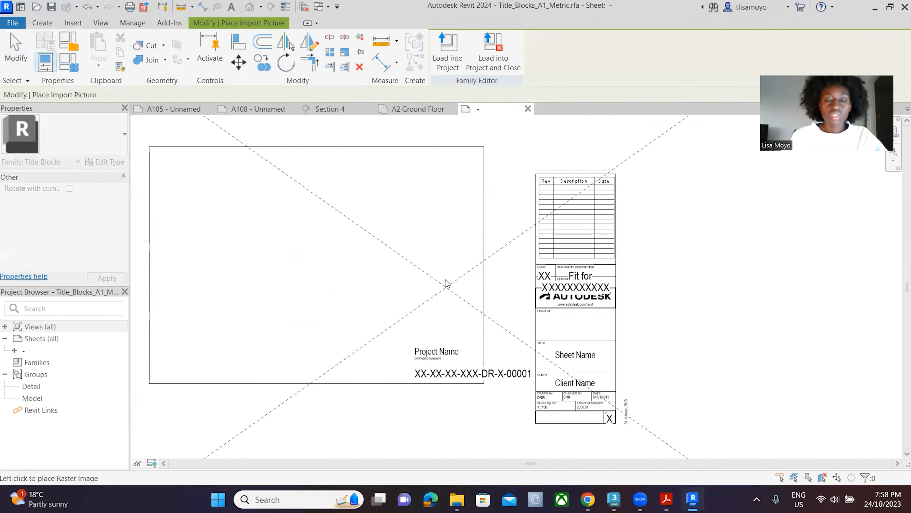
{"action": "scroll", "coordinate": [456, 267], "scroll_direction": "down", "scroll_amount": 5}
{"action": "left_click", "coordinate": [439, 322]}
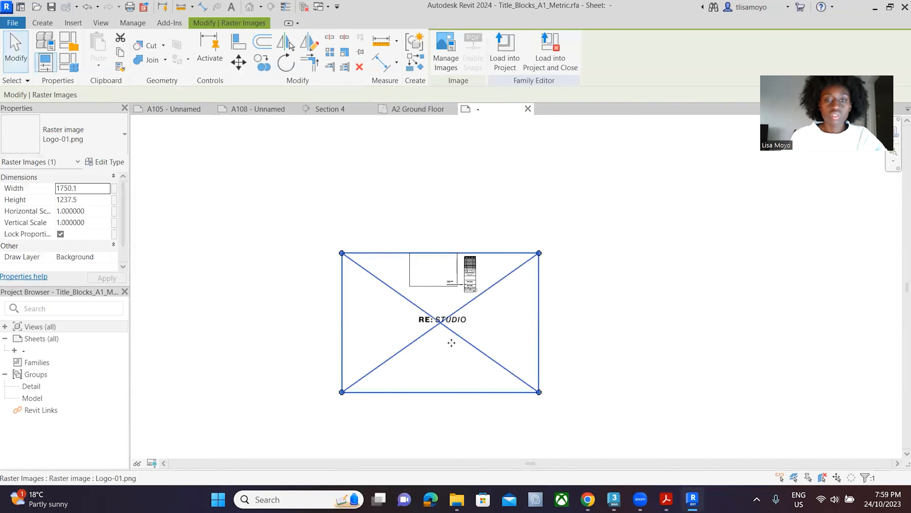
- Scale the logo image down to about 232 mm wide and position its RE: STUDIO text just above the Project Name label
{"action": "scroll", "coordinate": [450, 313], "scroll_direction": "up", "scroll_amount": 3}
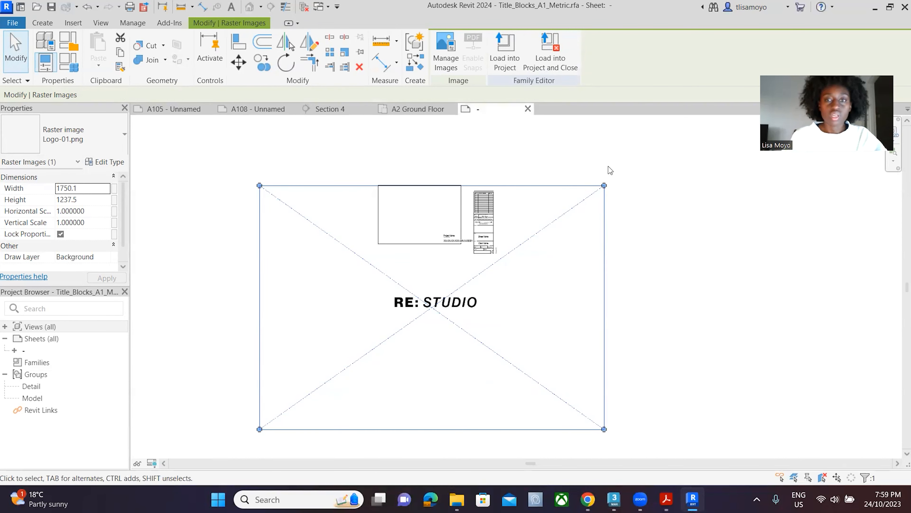
{"action": "left_click_drag", "start_coordinate": [605, 185], "coordinate": [465, 220]}
{"action": "scroll", "coordinate": [472, 241], "scroll_direction": "up", "scroll_amount": 2}
{"action": "scroll", "coordinate": [474, 235], "scroll_direction": "up", "scroll_amount": 3}
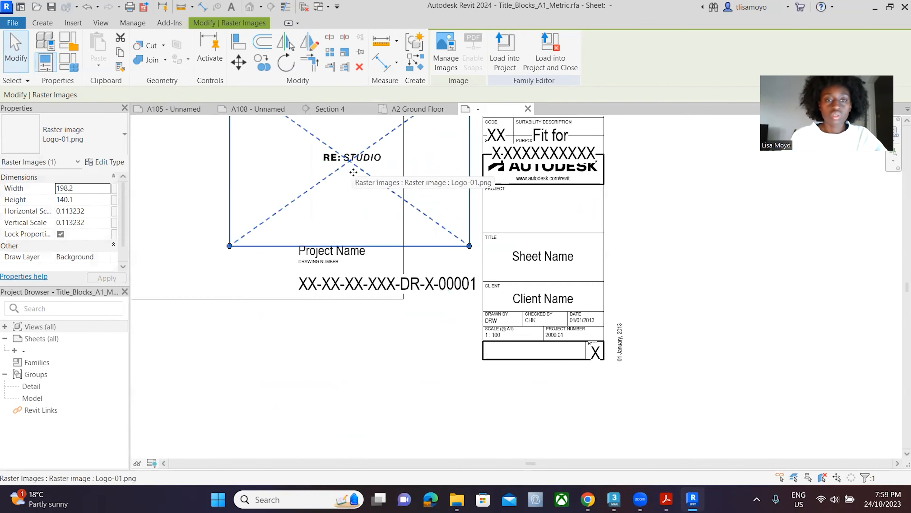
{"action": "left_click_drag", "start_coordinate": [356, 173], "coordinate": [356, 225]}
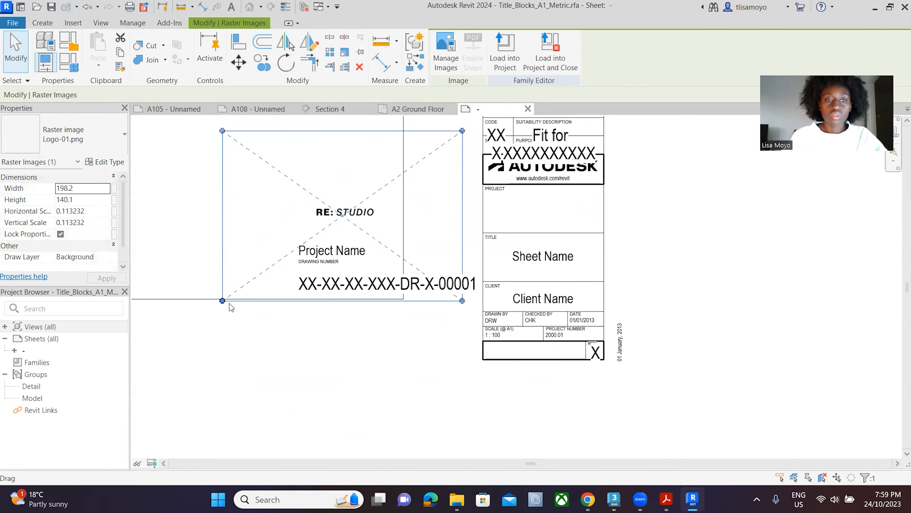
{"action": "left_click_drag", "start_coordinate": [223, 301], "coordinate": [192, 346]}
{"action": "left_click_drag", "start_coordinate": [334, 231], "coordinate": [362, 212]}
- Rotate the logo image 90° counterclockwise so it reads vertically, and enlarge it to about 339 mm wide
{"action": "scroll", "coordinate": [314, 305], "scroll_direction": "down", "scroll_amount": 3}
{"action": "left_click", "coordinate": [286, 62]}
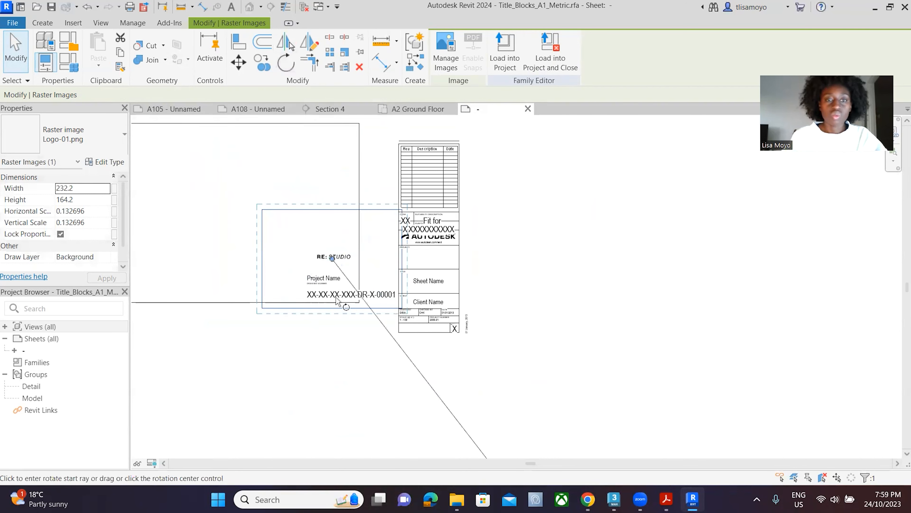
{"action": "left_click", "coordinate": [481, 258]}
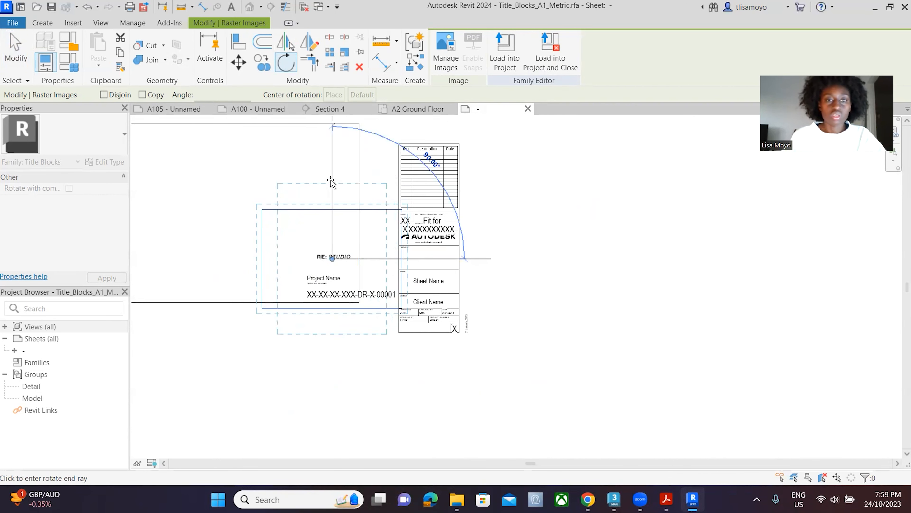
{"action": "left_click", "coordinate": [331, 182]}
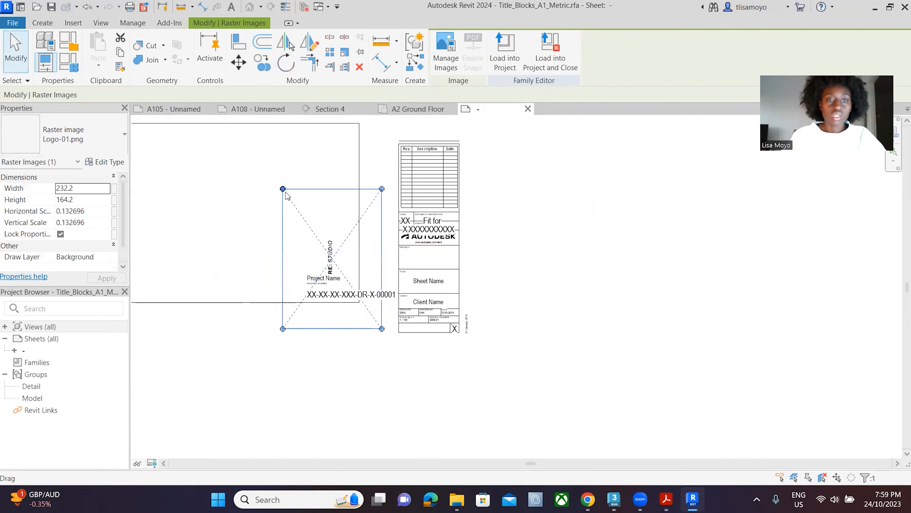
{"action": "left_click_drag", "start_coordinate": [282, 189], "coordinate": [237, 124]}
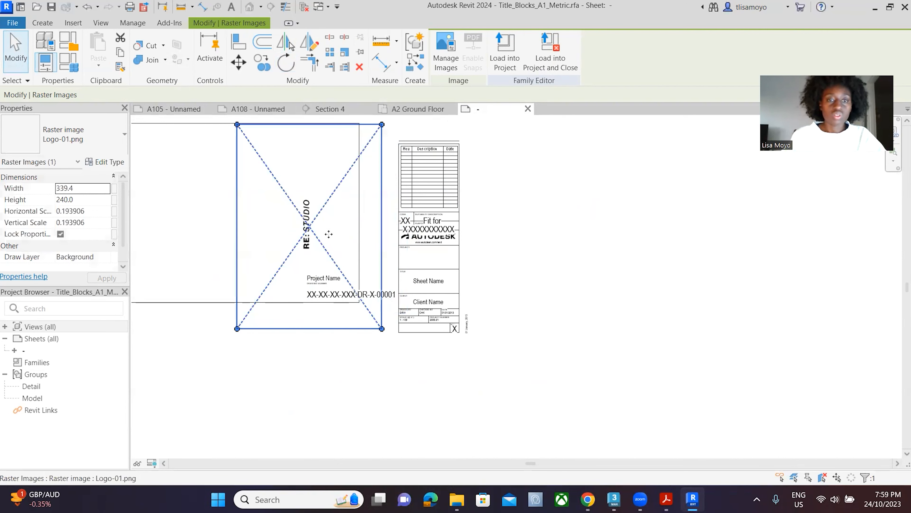
- Enlarge the logo image to about 415 mm wide and nudge its RE: STUDIO text into place above the Project Name label
{"action": "left_click_drag", "start_coordinate": [313, 231], "coordinate": [320, 256]}
{"action": "left_click_drag", "start_coordinate": [399, 335], "coordinate": [428, 376]}
{"action": "left_click_drag", "start_coordinate": [346, 257], "coordinate": [330, 236]}
{"action": "key", "text": "Left"}
{"action": "key", "text": "Left"}
{"action": "key", "text": "Left"}
{"action": "key", "text": "Left"}
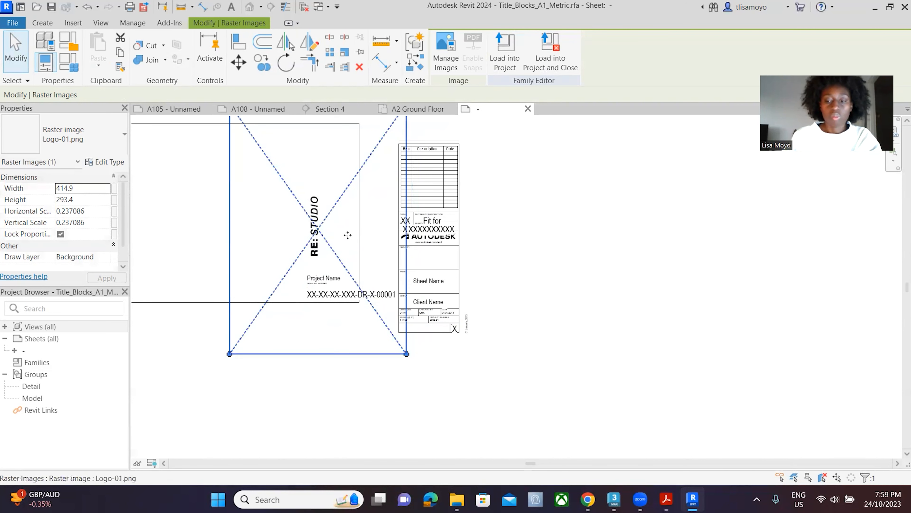
{"action": "scroll", "coordinate": [362, 242], "scroll_direction": "up", "scroll_amount": 2}
{"action": "scroll", "coordinate": [384, 320], "scroll_direction": "down", "scroll_amount": 2}
{"action": "left_click", "coordinate": [561, 206]}
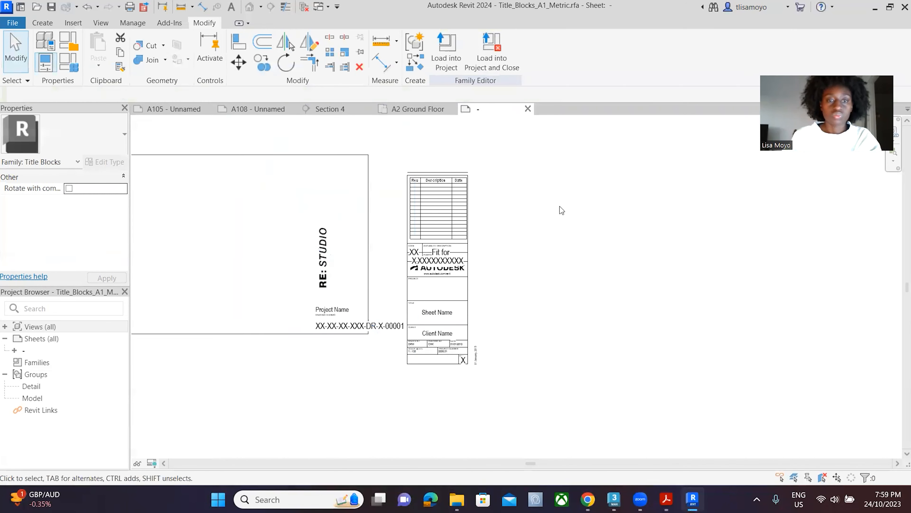
- Examine the enlarged logo's position relative to the Project Name label and the sheet border
{"action": "scroll", "coordinate": [343, 305], "scroll_direction": "up", "scroll_amount": 2}
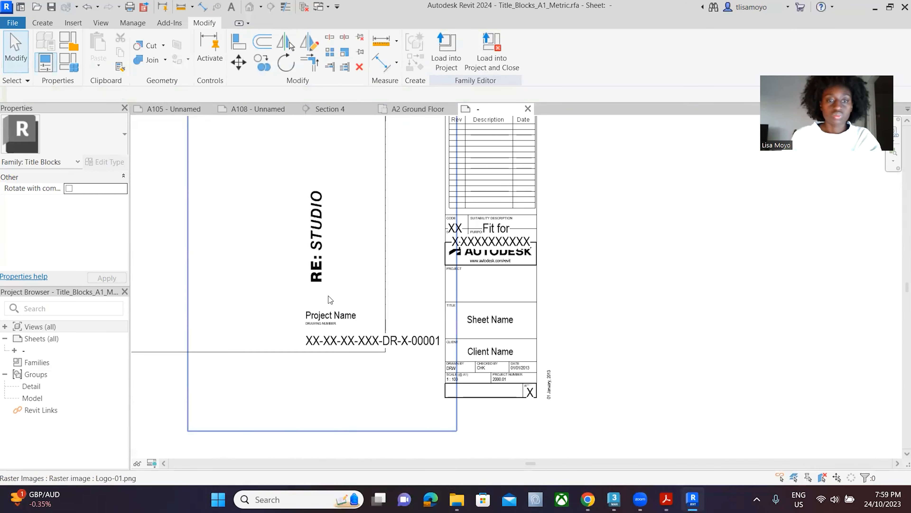
{"action": "left_click", "coordinate": [336, 203]}
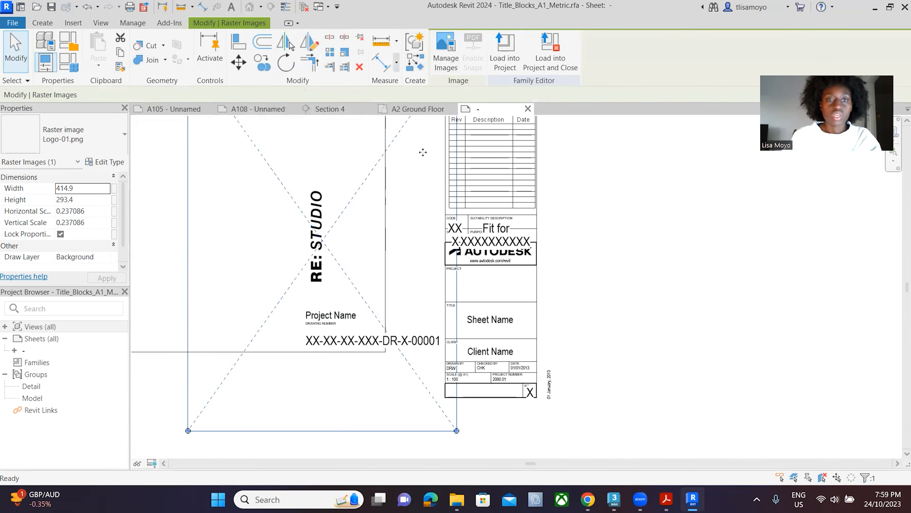
{"action": "left_click", "coordinate": [611, 263]}
{"action": "scroll", "coordinate": [483, 368], "scroll_direction": "down", "scroll_amount": 1}
{"action": "scroll", "coordinate": [460, 368], "scroll_direction": "down", "scroll_amount": 1}
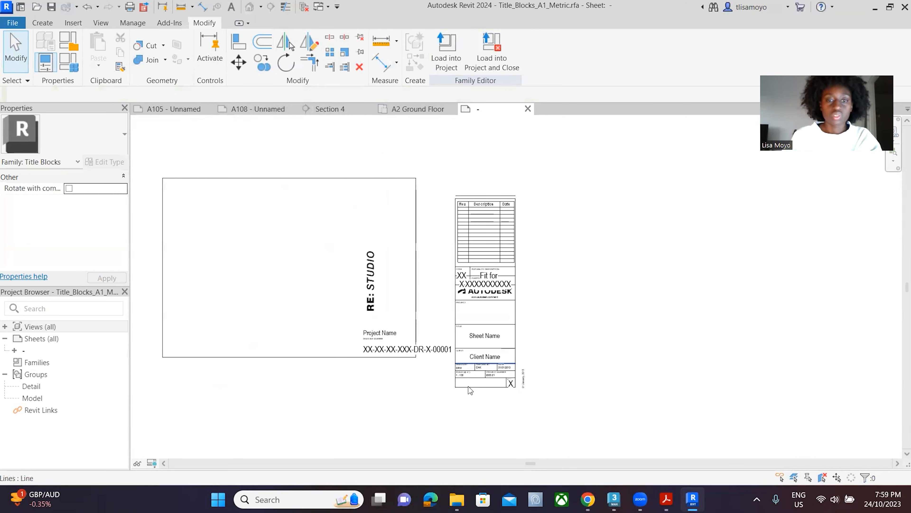
{"action": "left_click", "coordinate": [398, 257]}
{"action": "scroll", "coordinate": [401, 249], "scroll_direction": "up", "scroll_amount": 3}
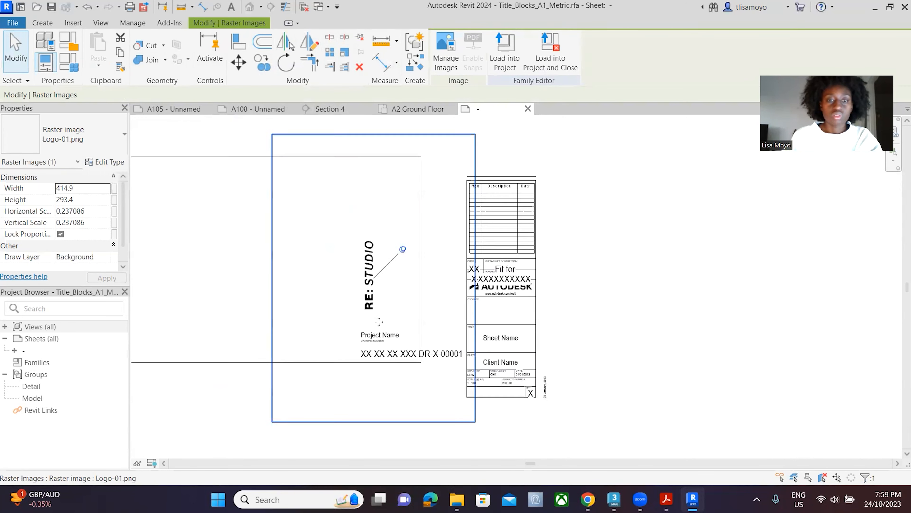
{"action": "left_click", "coordinate": [592, 288]}
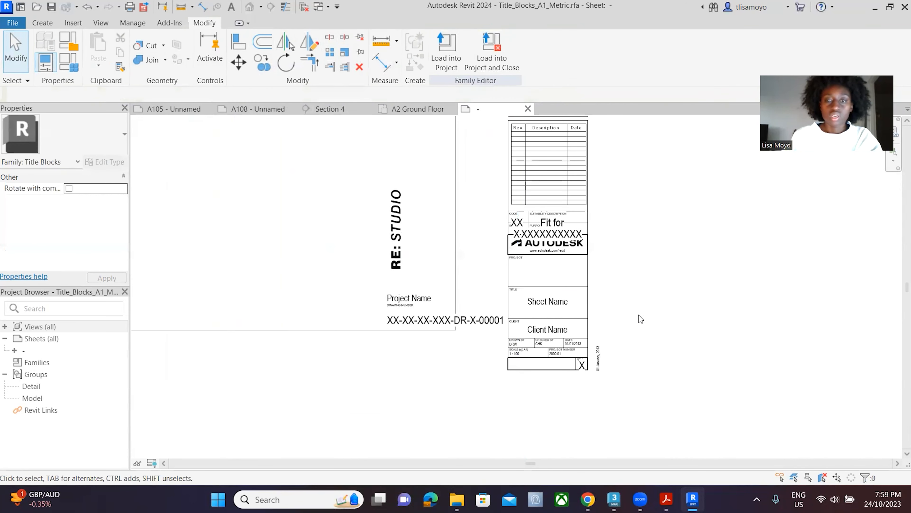
- Move the vertical 01 January, 2013 date label from the old title strip to beside the RE: STUDIO logo
{"action": "left_click_drag", "start_coordinate": [597, 359], "coordinate": [419, 259]}
{"action": "scroll", "coordinate": [422, 271], "scroll_direction": "up", "scroll_amount": 3}
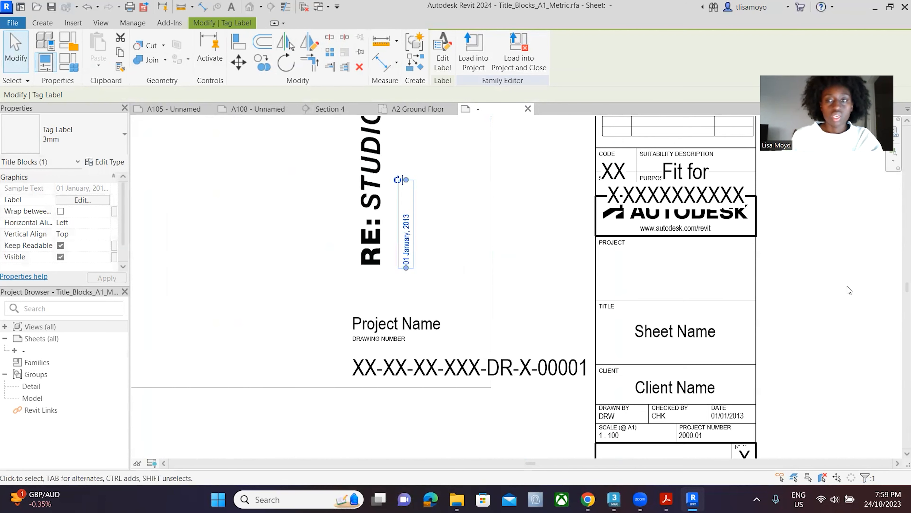
{"action": "left_click", "coordinate": [836, 264]}
- Replace the vertical date label's Date/Time Stamp parameter with Project Address
{"action": "left_click", "coordinate": [407, 248]}
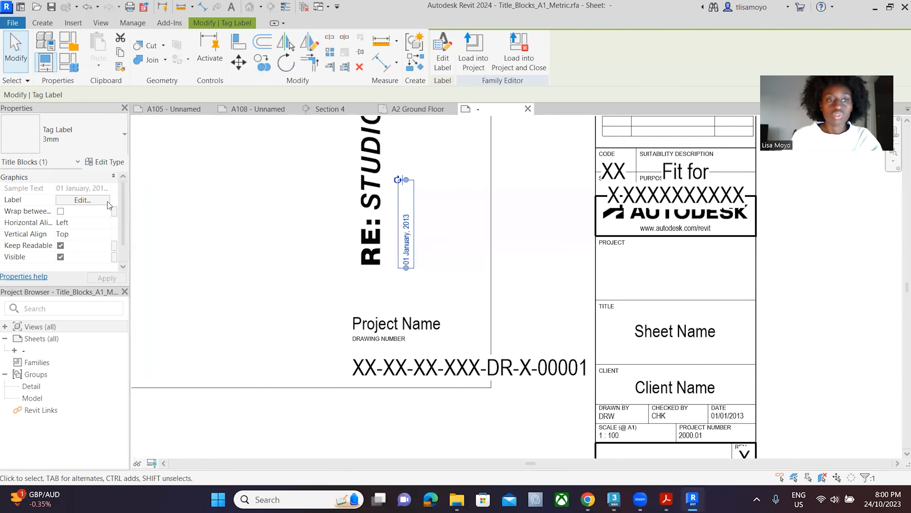
{"action": "left_click", "coordinate": [66, 201]}
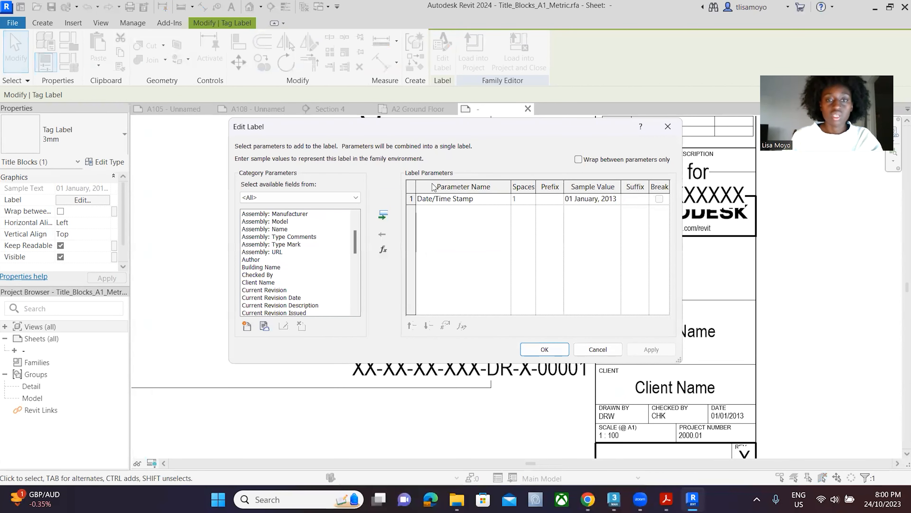
{"action": "left_click", "coordinate": [458, 198]}
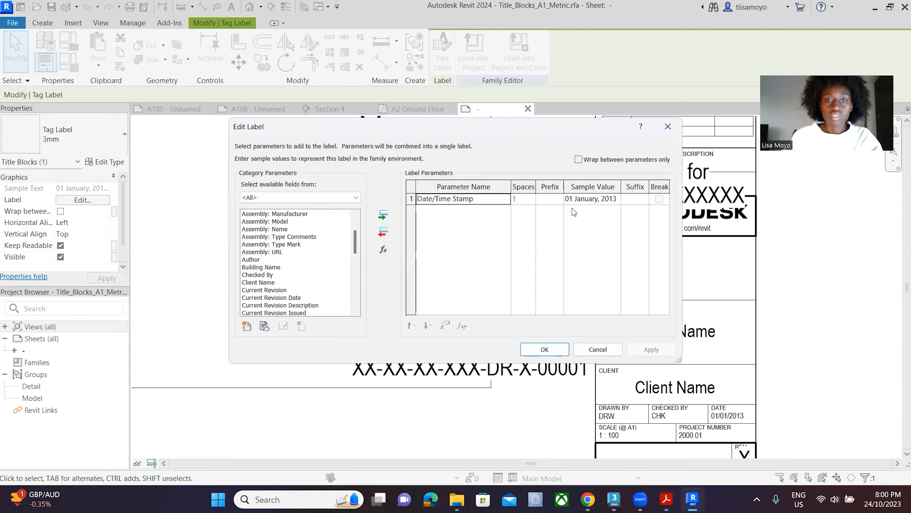
{"action": "left_click", "coordinate": [383, 234]}
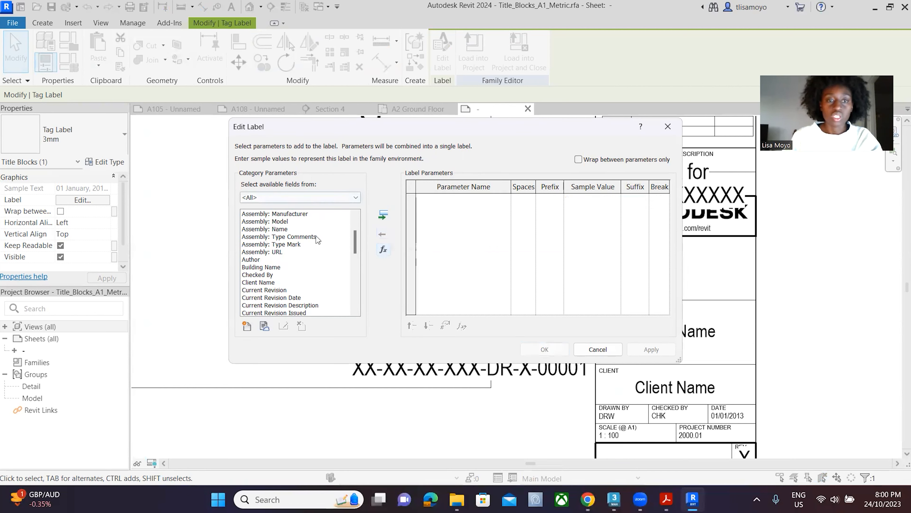
{"action": "scroll", "coordinate": [312, 258], "scroll_direction": "down", "scroll_amount": 10}
{"action": "scroll", "coordinate": [282, 280], "scroll_direction": "up", "scroll_amount": 2}
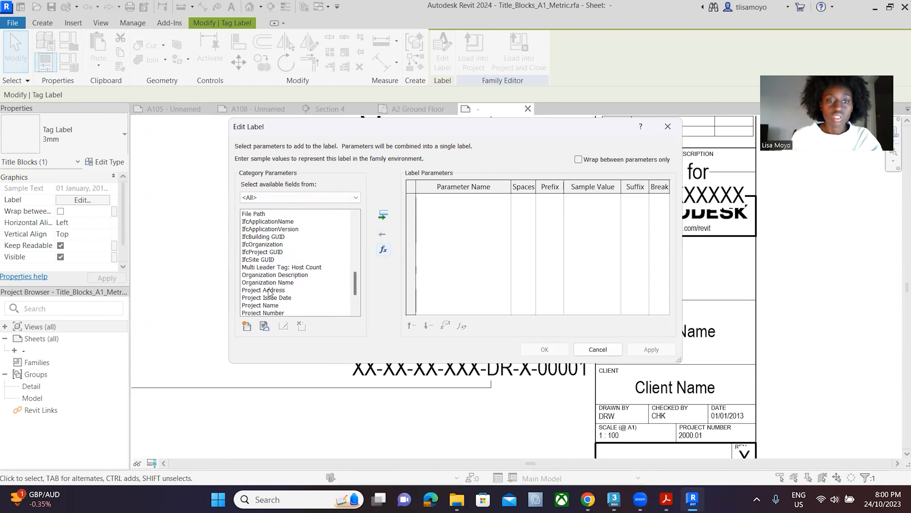
{"action": "left_click", "coordinate": [270, 290]}
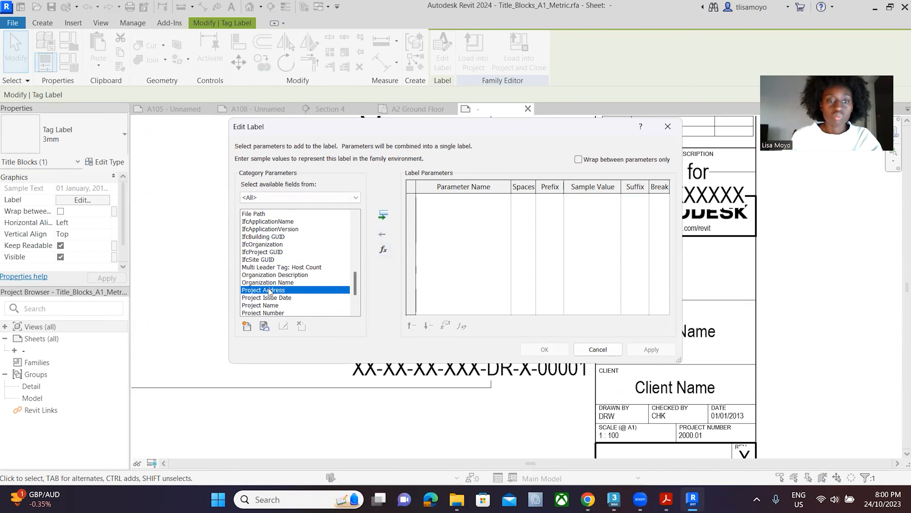
{"action": "left_click", "coordinate": [383, 215]}
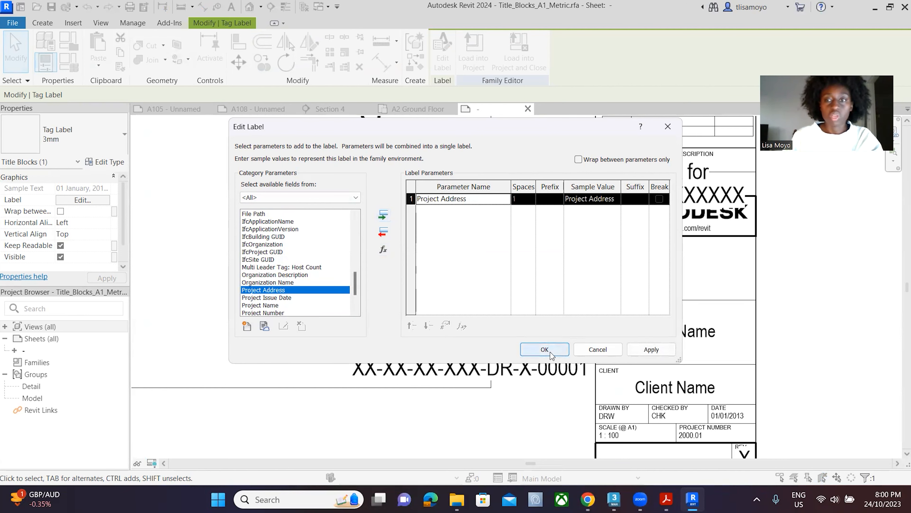
{"action": "left_click", "coordinate": [545, 350]}
{"action": "scroll", "coordinate": [423, 305], "scroll_direction": "down", "scroll_amount": 3}
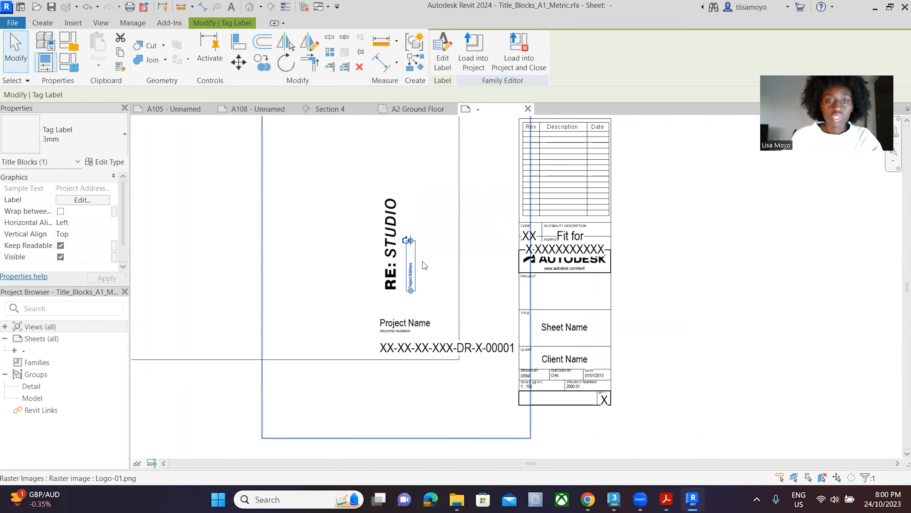
{"action": "left_click", "coordinate": [698, 276]}
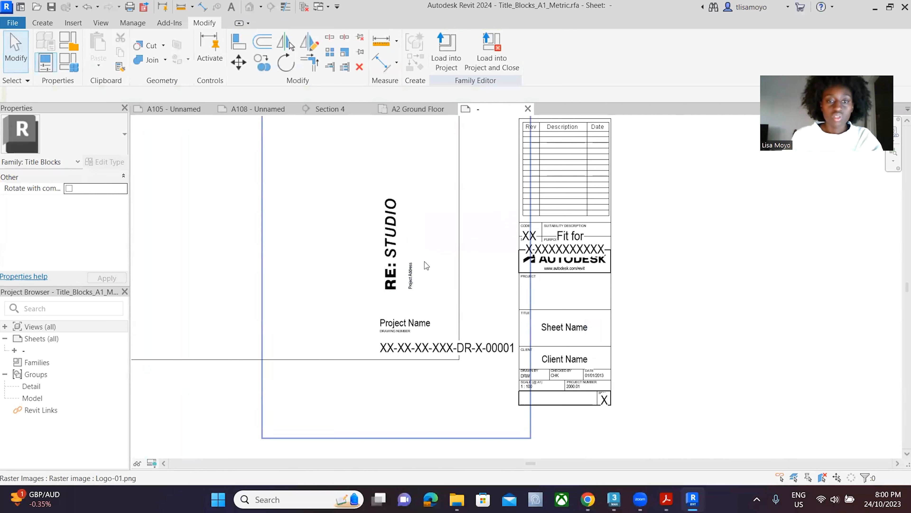
- Narrow the drawing number label's text box so that its end lies well inside the sheet border
{"action": "left_click", "coordinate": [410, 269]}
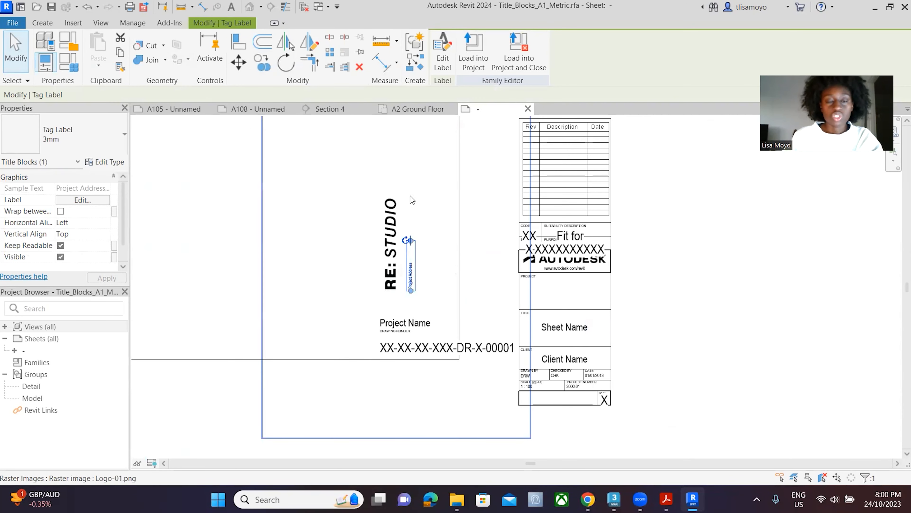
{"action": "scroll", "coordinate": [383, 283], "scroll_direction": "up", "scroll_amount": 2}
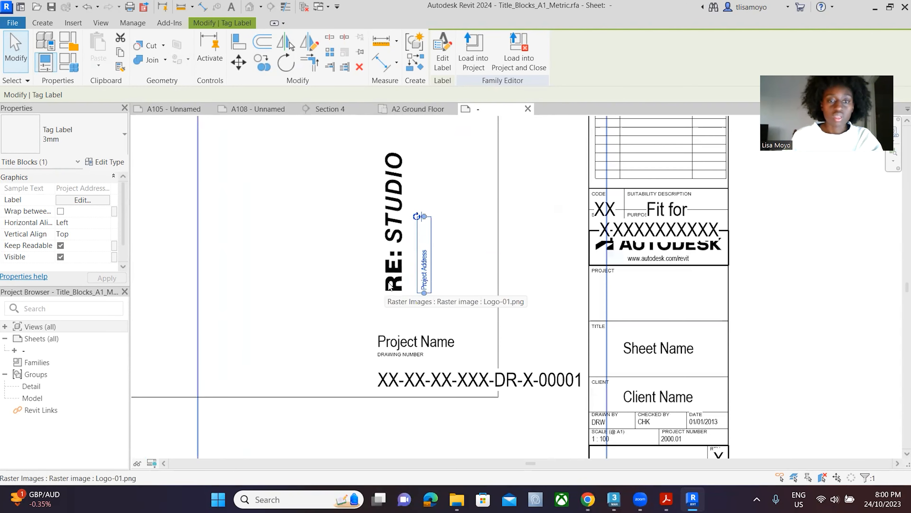
{"action": "left_click", "coordinate": [818, 280]}
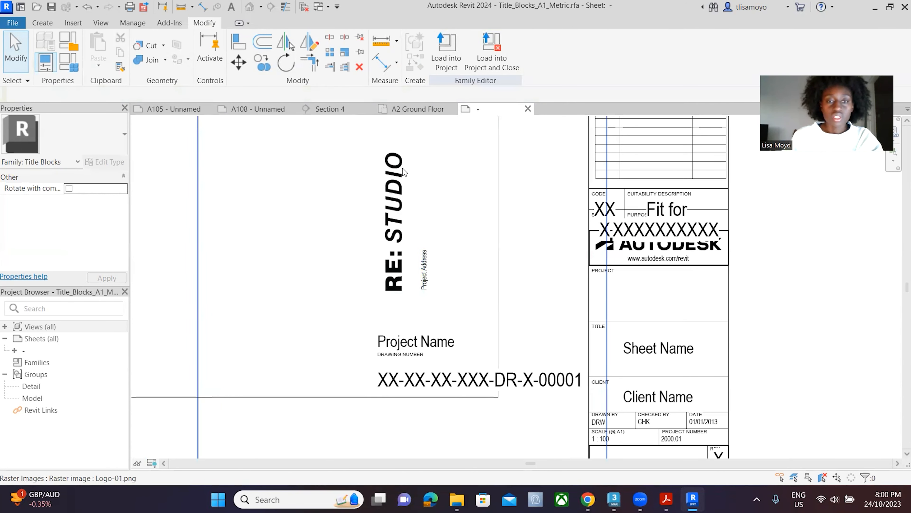
{"action": "left_click", "coordinate": [462, 375]}
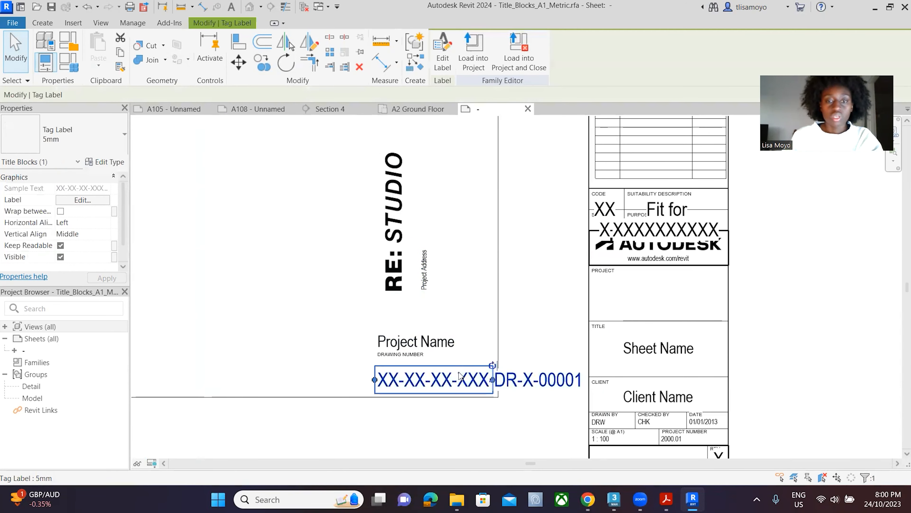
{"action": "left_click_drag", "start_coordinate": [500, 388], "coordinate": [442, 390]}
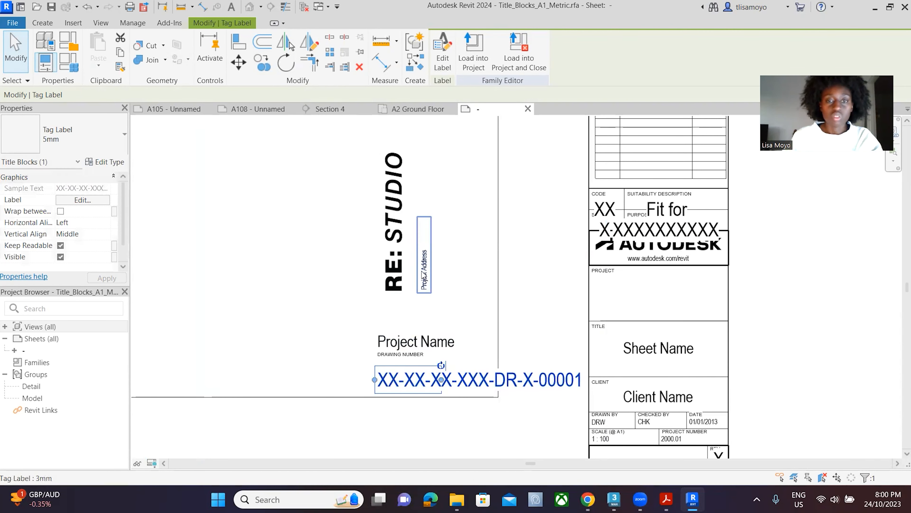
- Try the 3mm, 8mm and 5mm label types on the Project Name label to compare their text sizes
{"action": "left_click", "coordinate": [422, 329]}
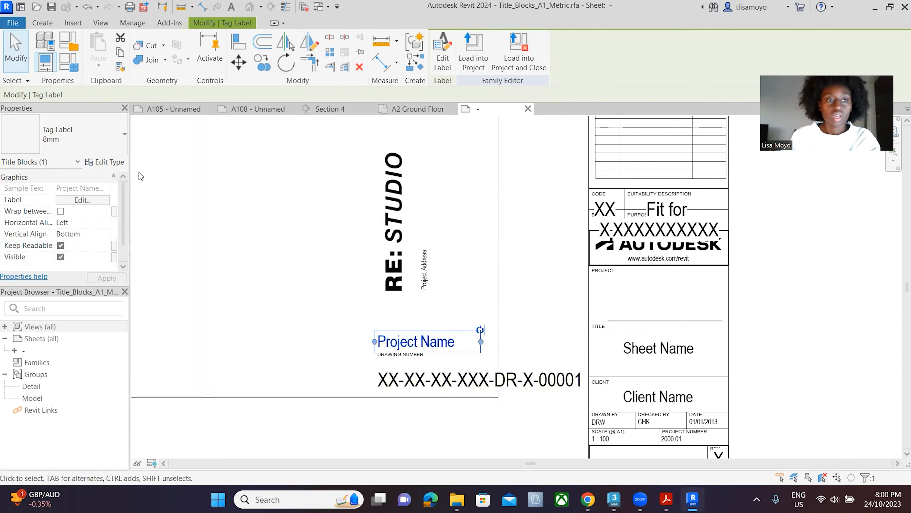
{"action": "left_click", "coordinate": [92, 135]}
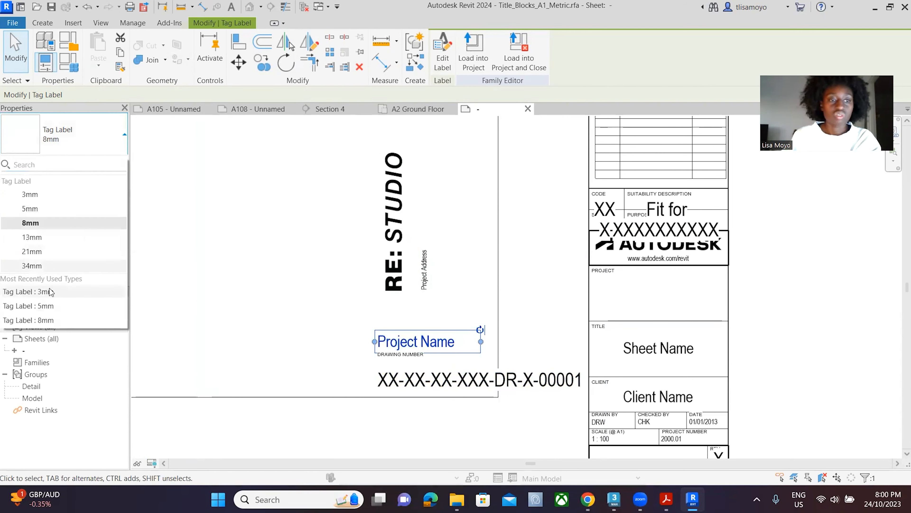
{"action": "left_click", "coordinate": [51, 194]}
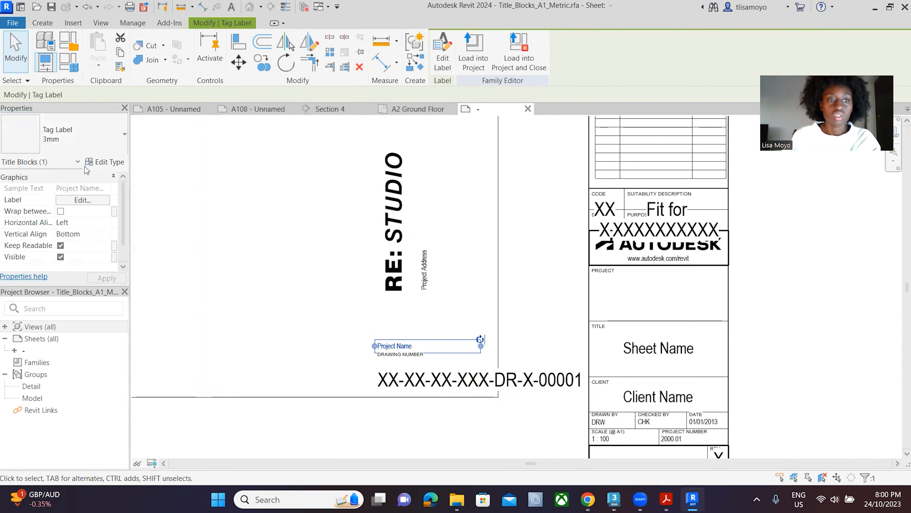
{"action": "left_click", "coordinate": [72, 136]}
{"action": "left_click", "coordinate": [43, 223]}
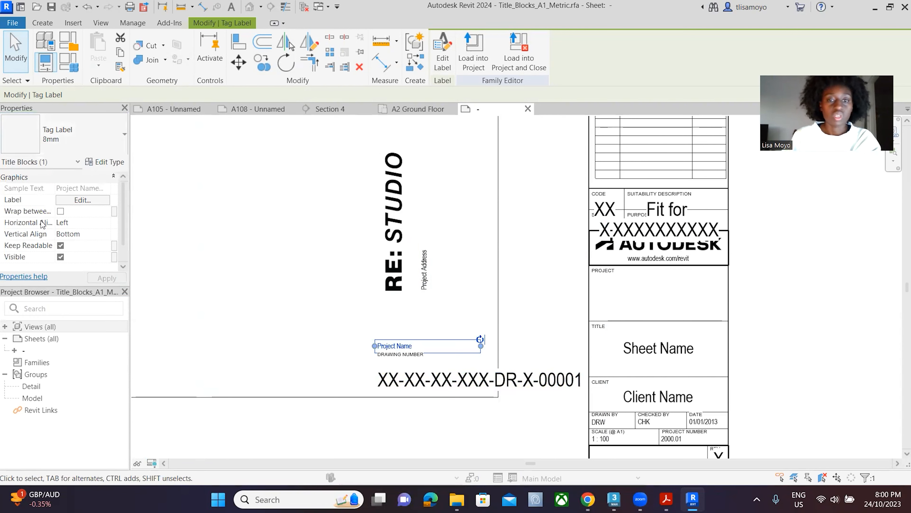
{"action": "left_click", "coordinate": [72, 135]}
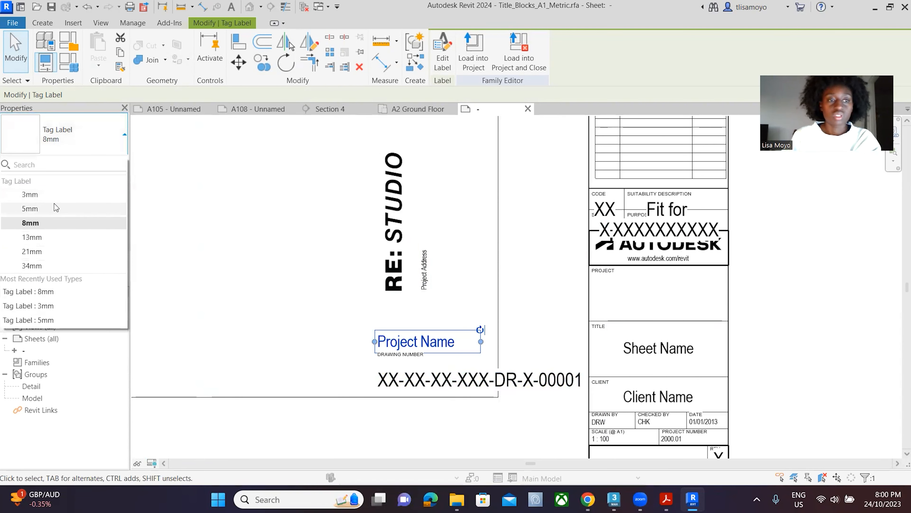
{"action": "left_click", "coordinate": [56, 208]}
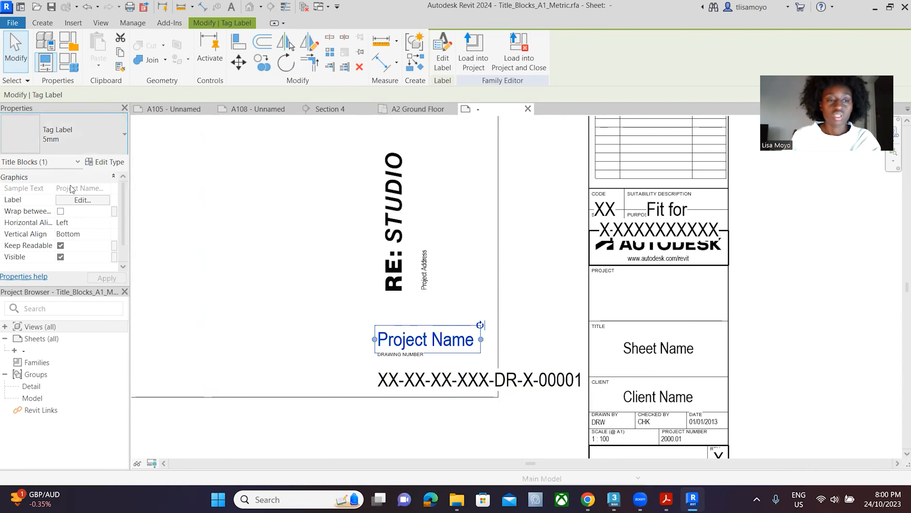
{"action": "left_click", "coordinate": [90, 141]}
{"action": "left_click", "coordinate": [63, 200]}
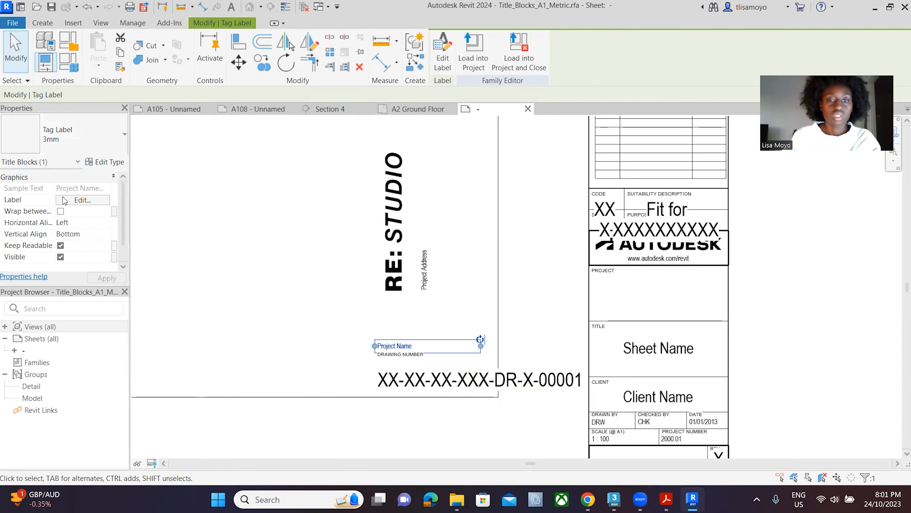
- Set the Project Name label's type to 5mm
{"action": "left_click", "coordinate": [57, 144]}
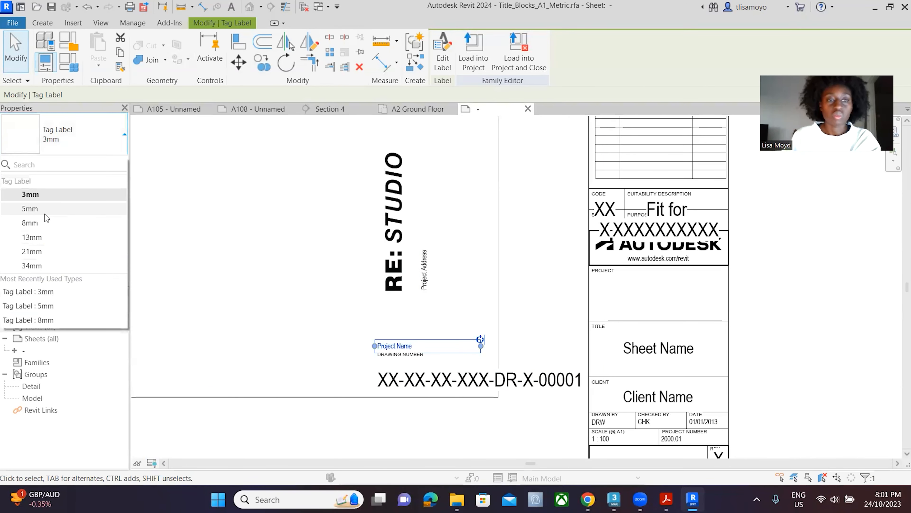
{"action": "left_click", "coordinate": [45, 211]}
{"action": "scroll", "coordinate": [403, 338], "scroll_direction": "up", "scroll_amount": 2}
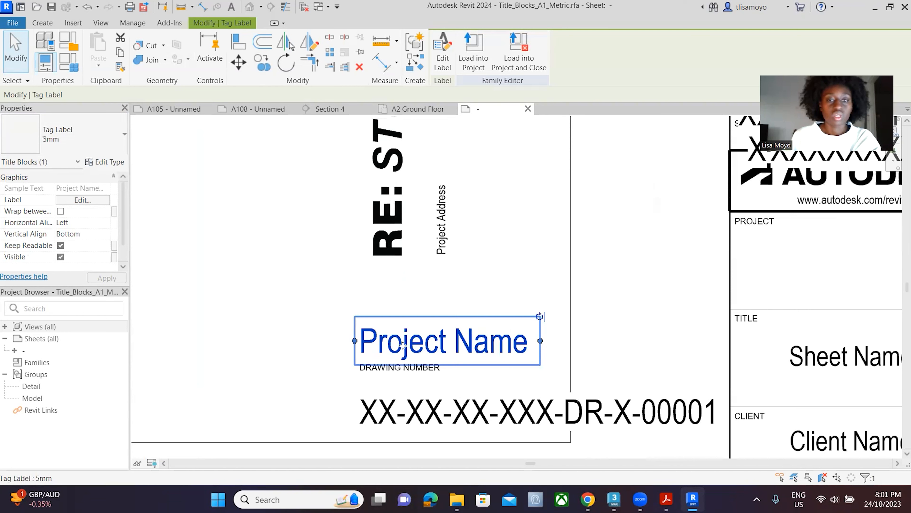
{"action": "left_click", "coordinate": [40, 130]}
{"action": "left_click", "coordinate": [30, 207]}
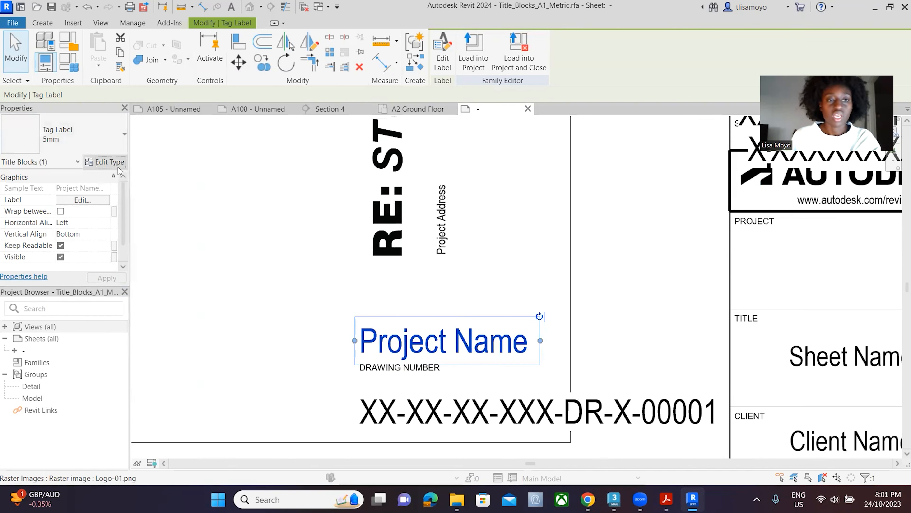
- Duplicate the Project Name label's 5mm type as "project name" and set its text size to 8 mm
{"action": "left_click", "coordinate": [108, 162]}
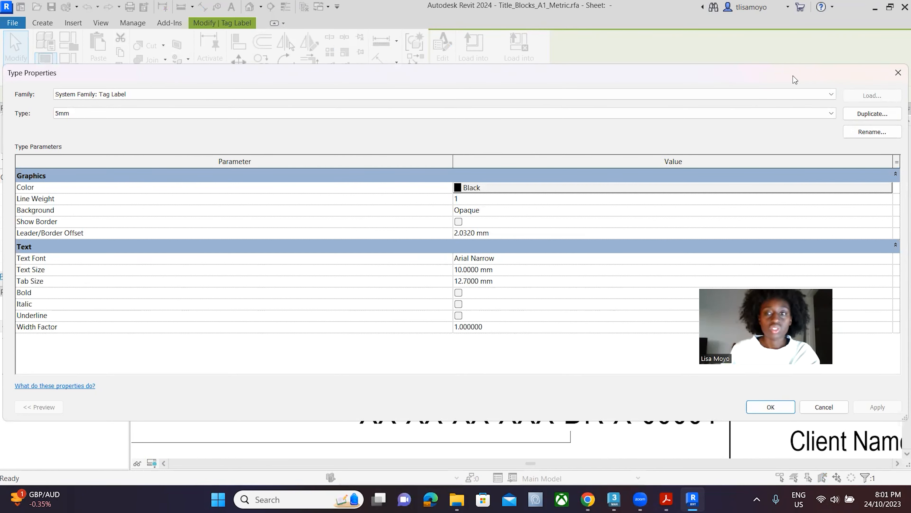
{"action": "left_click", "coordinate": [870, 114]}
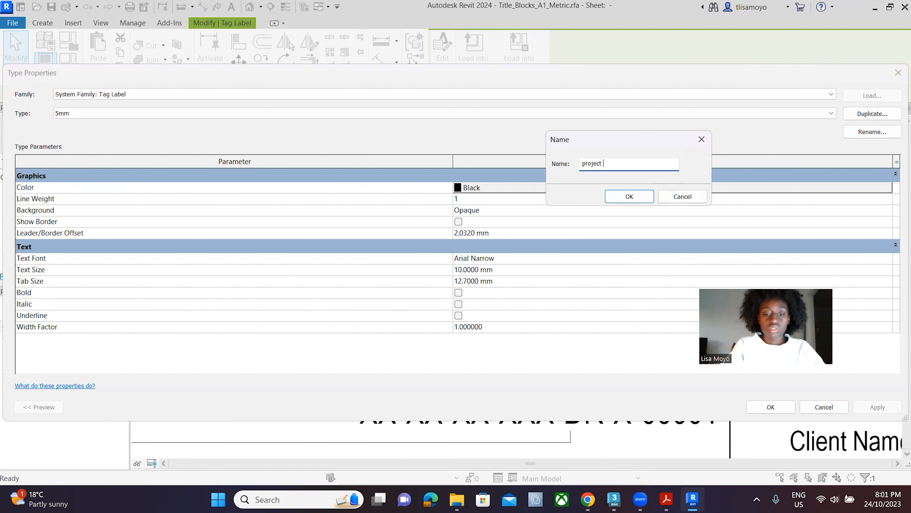
{"action": "type", "text": "project name"}
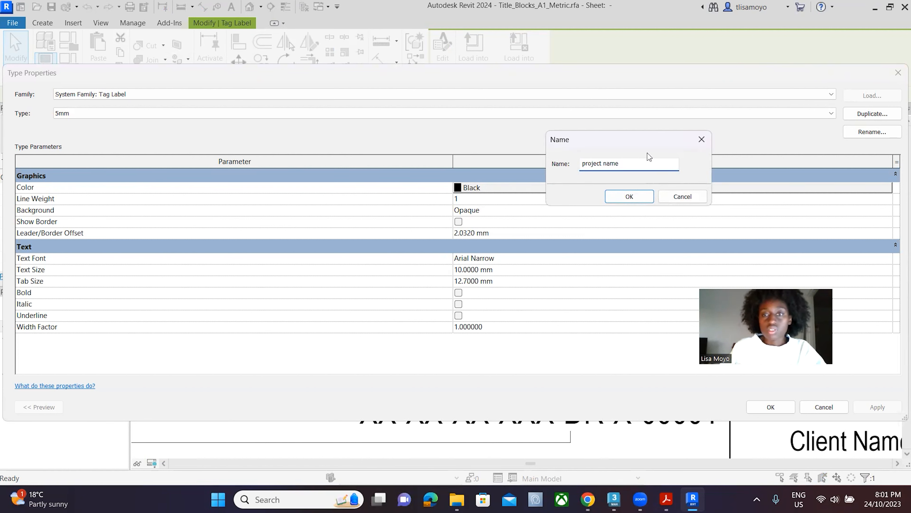
{"action": "left_click", "coordinate": [617, 198]}
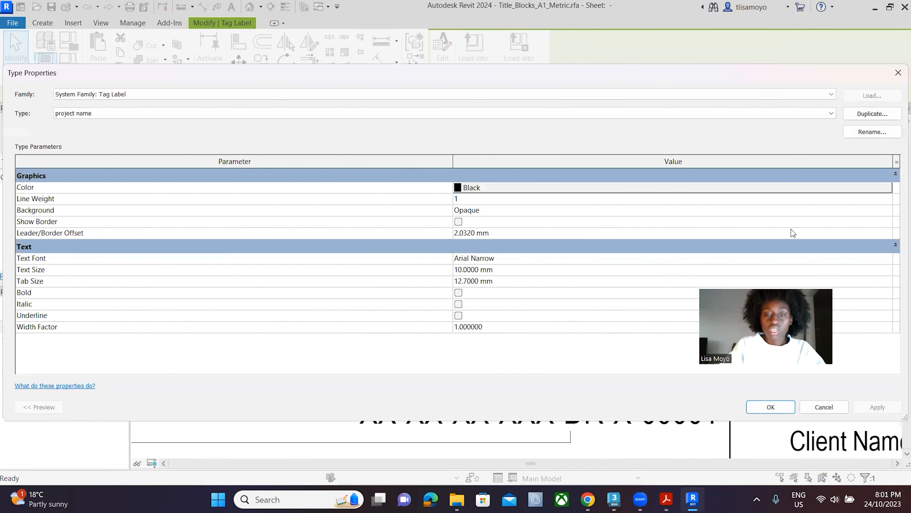
{"action": "key", "text": "BackSpace"}
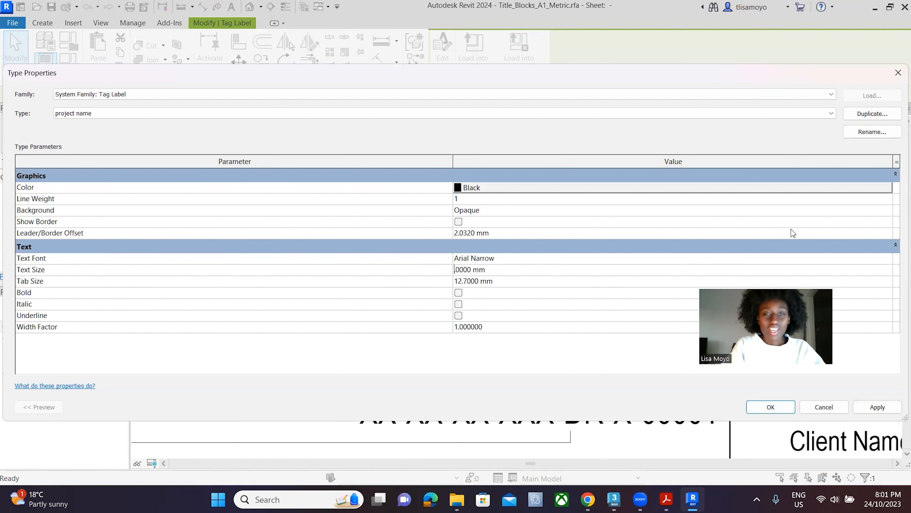
{"action": "type", "text": "8"}
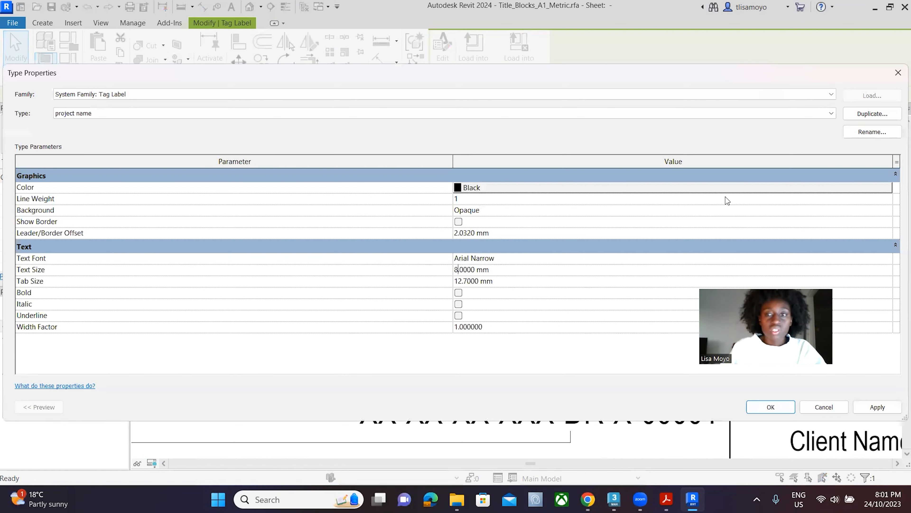
{"action": "left_click", "coordinate": [755, 411]}
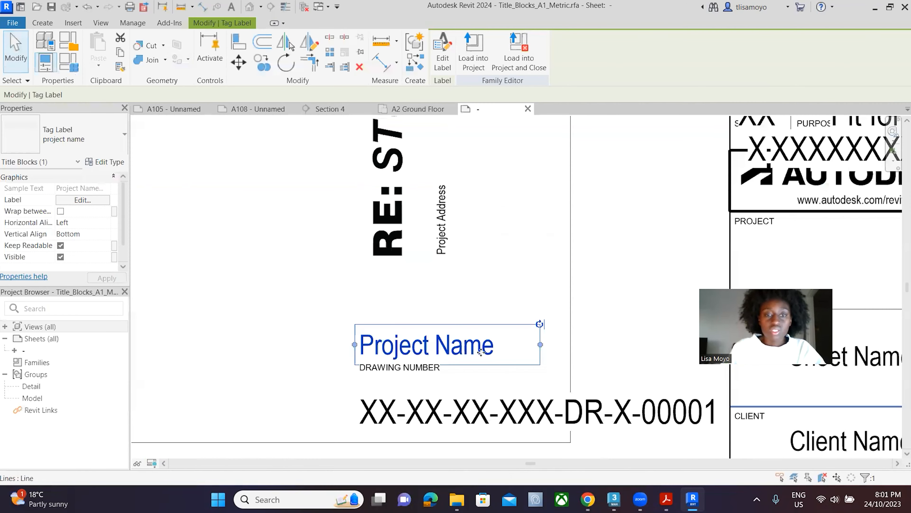
- Return the Project Name label to the 5mm type and set that type's text size to 5 mm
{"action": "left_click", "coordinate": [54, 146]}
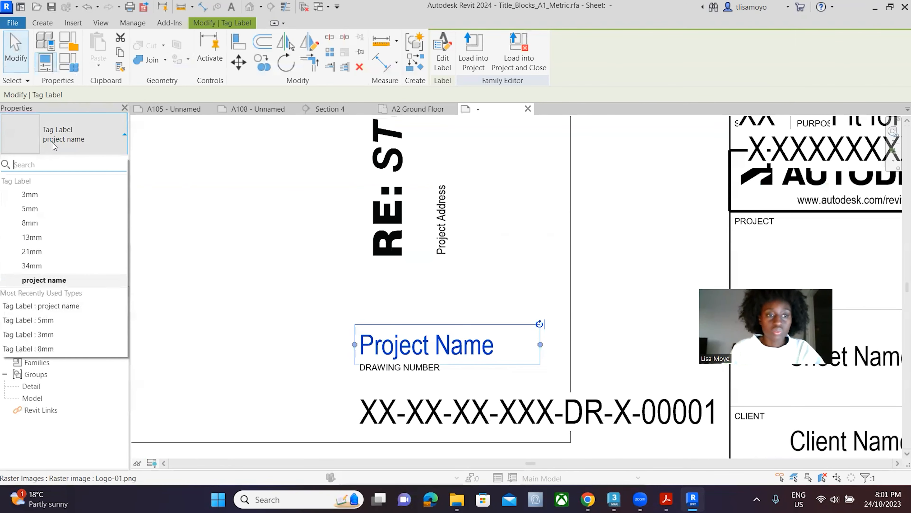
{"action": "left_click", "coordinate": [29, 209]}
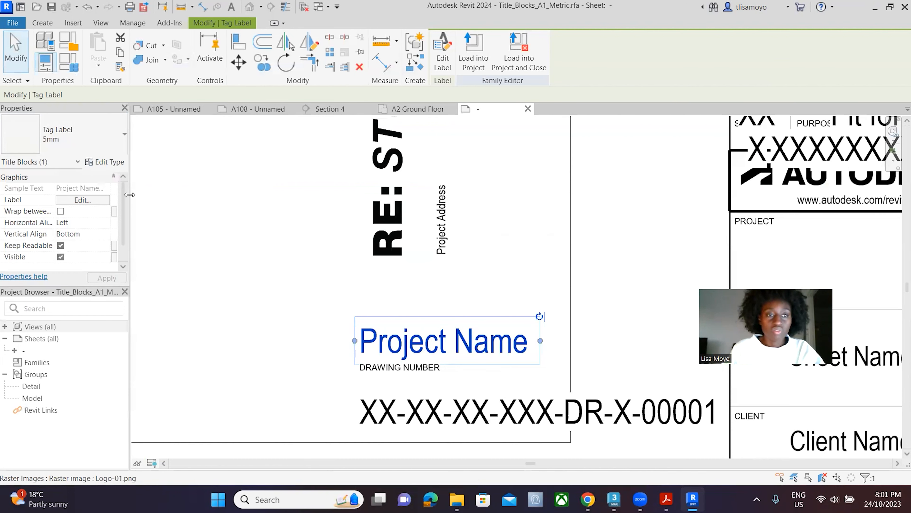
{"action": "left_click", "coordinate": [106, 161]}
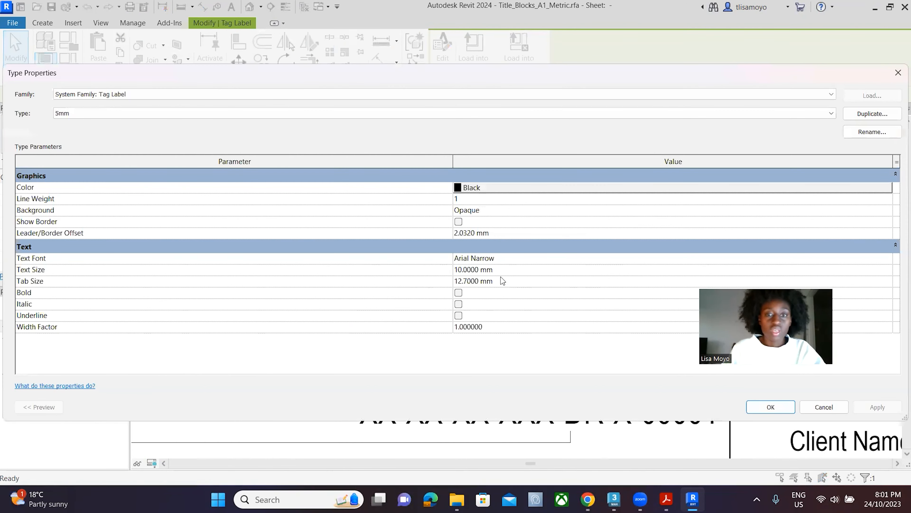
{"action": "left_click", "coordinate": [462, 269]}
{"action": "key", "text": "BackSpace"}
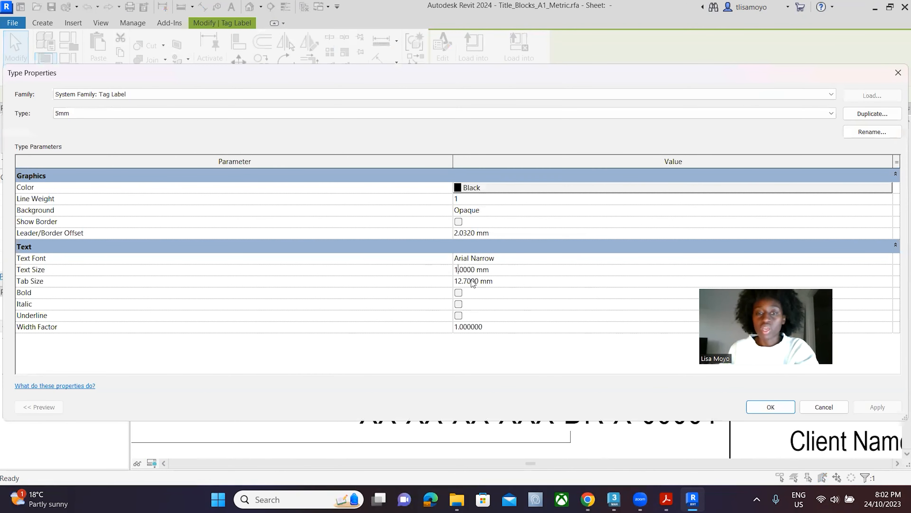
{"action": "key", "text": "BackSpace"}
{"action": "type", "text": "5"}
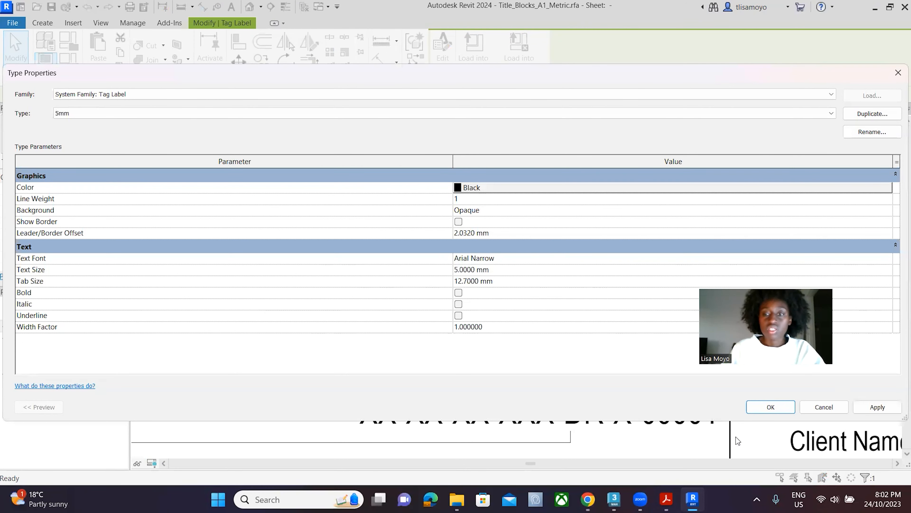
{"action": "key", "text": "Return"}
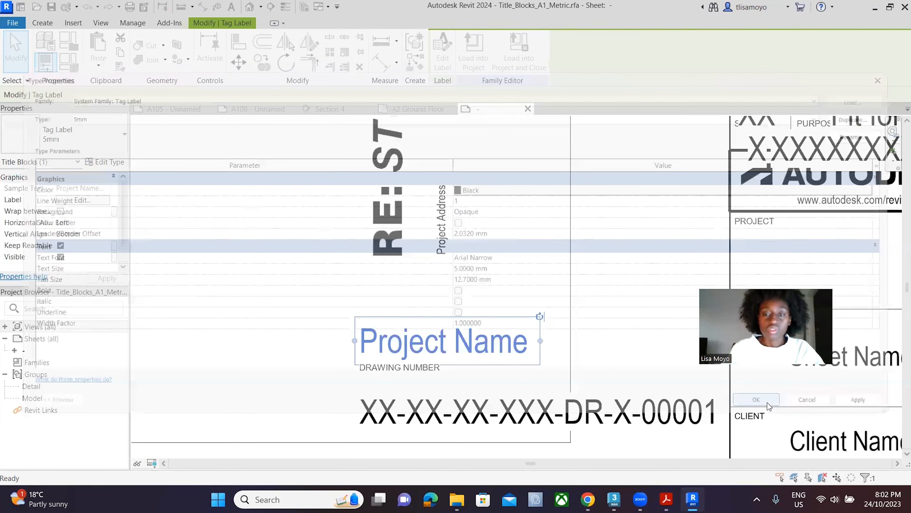
- Nudge the Project Name and drawing number labels up and the DRAWING NUMBER heading down to adjust their spacing
{"action": "key", "text": "Up"}
{"action": "key", "text": "Up"}
{"action": "key", "text": "Up"}
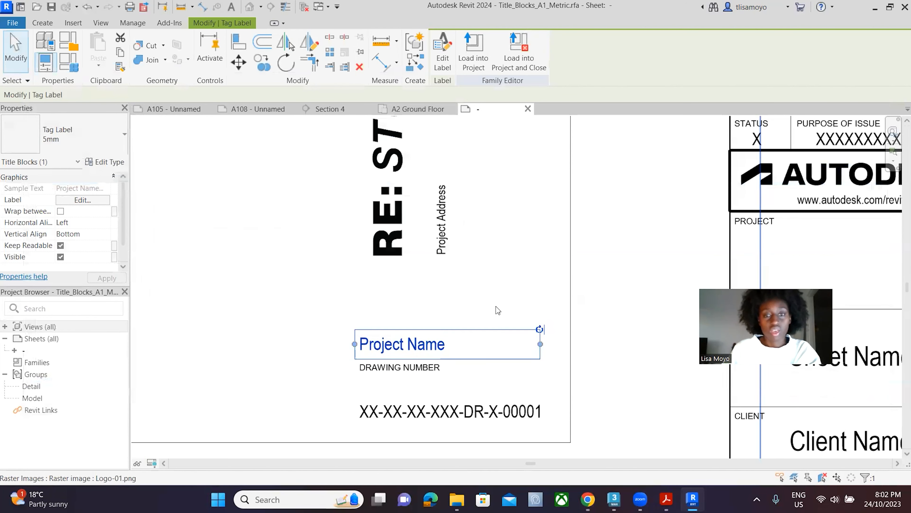
{"action": "left_click", "coordinate": [498, 311]}
{"action": "scroll", "coordinate": [436, 356], "scroll_direction": "down", "scroll_amount": 2}
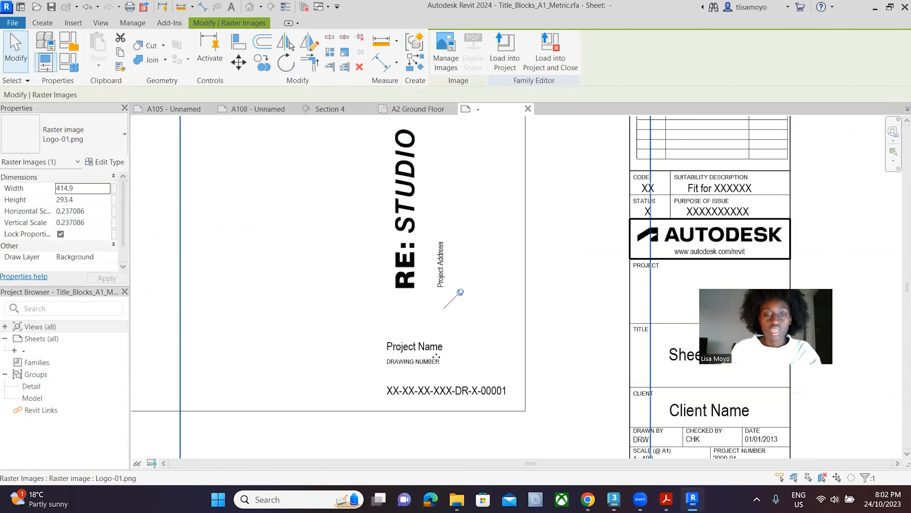
{"action": "left_click", "coordinate": [831, 248]}
{"action": "left_click", "coordinate": [429, 373]}
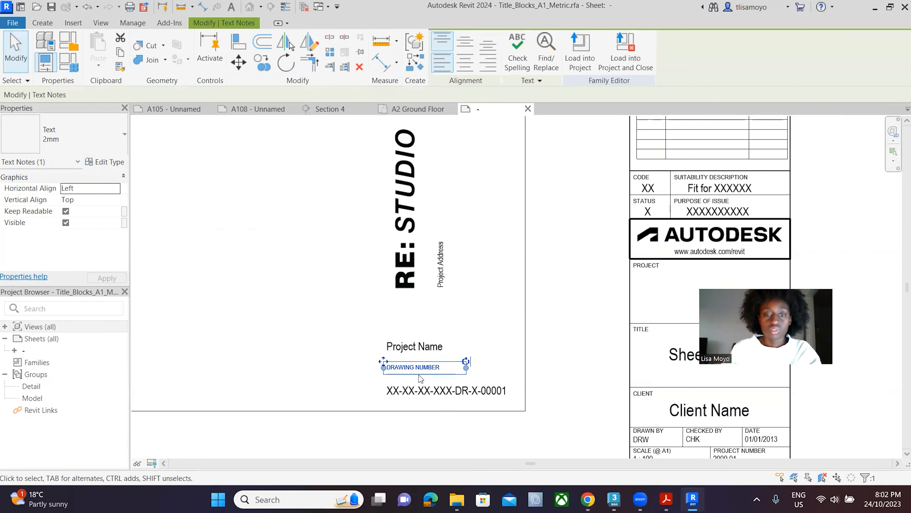
{"action": "left_click", "coordinate": [423, 387]}
{"action": "left_click", "coordinate": [447, 347]}
{"action": "left_click", "coordinate": [421, 395]}
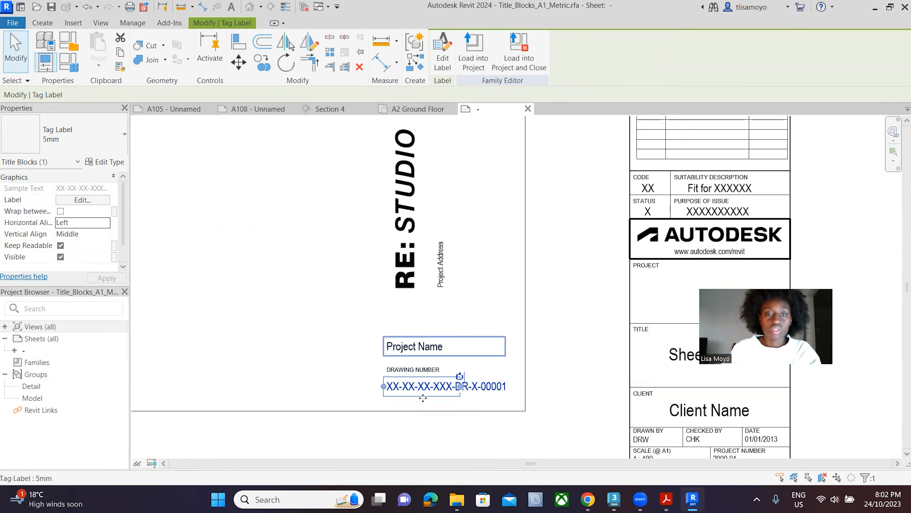
{"action": "left_click", "coordinate": [451, 204]}
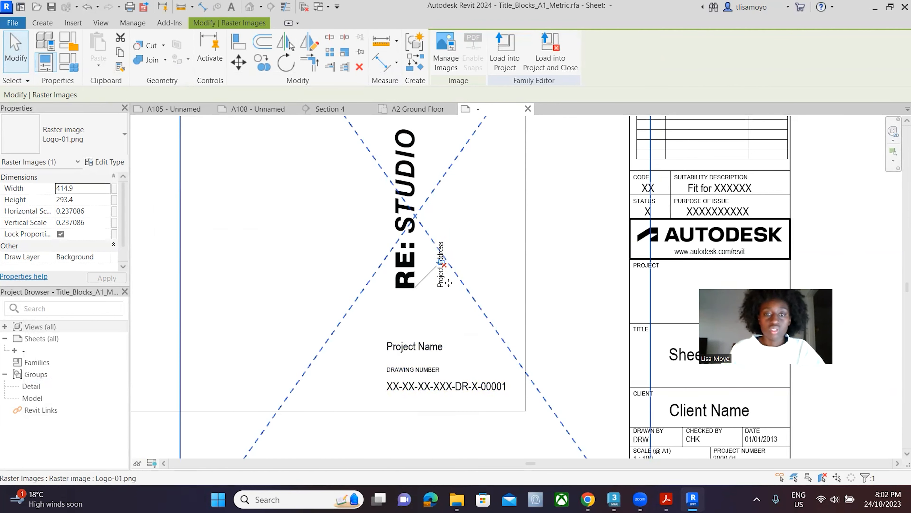
{"action": "left_click", "coordinate": [556, 281]}
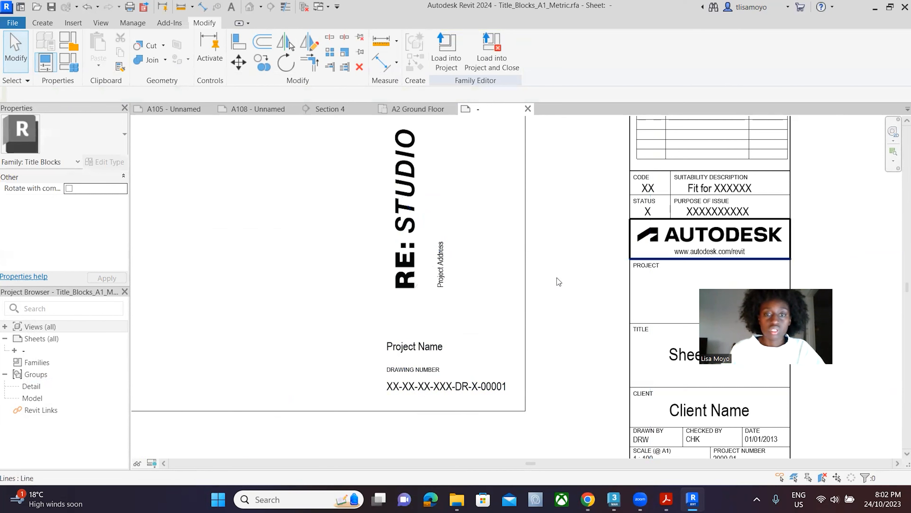
- Move the RE: STUDIO logo, Project Address, Project Name, DRAWING NUMBER heading and drawing number label together toward the sheet's right border
{"action": "left_click", "coordinate": [445, 267]}
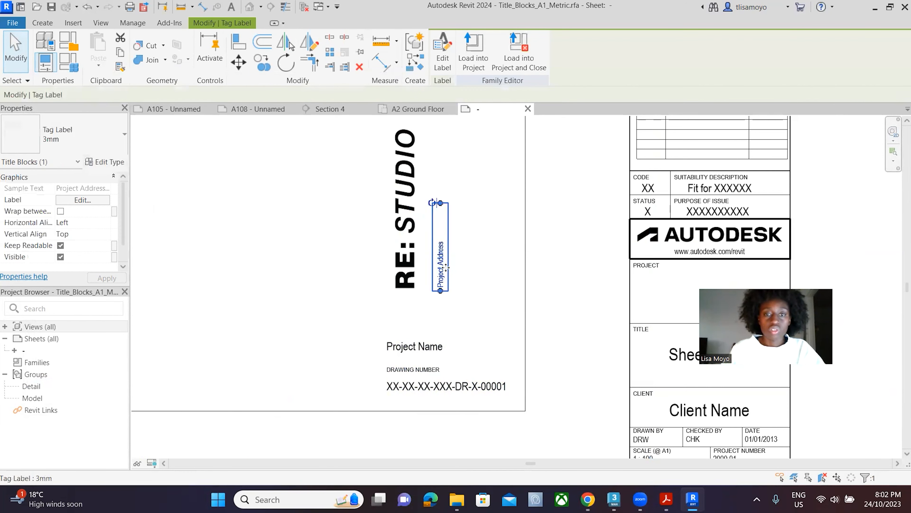
{"action": "left_click", "coordinate": [402, 356], "text": "ctrl"}
{"action": "left_click", "coordinate": [412, 369], "text": "ctrl"}
{"action": "left_click", "coordinate": [436, 384], "text": "ctrl"}
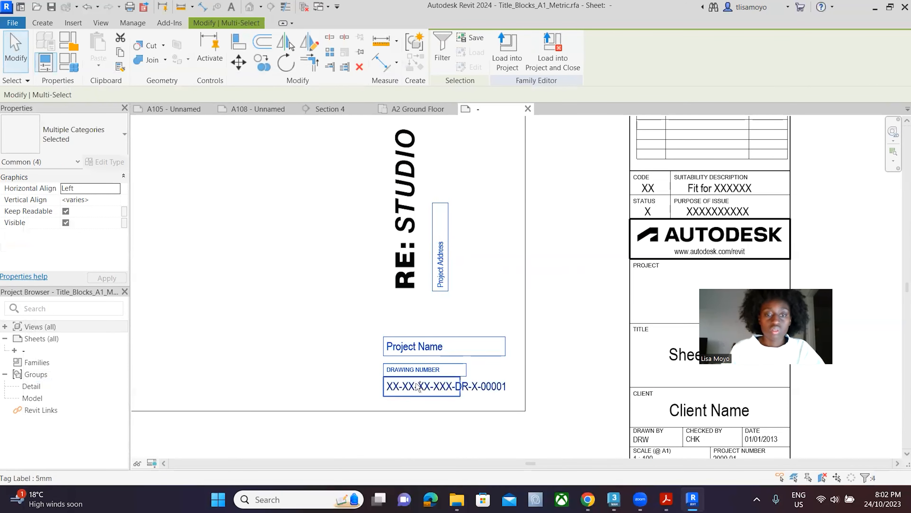
{"action": "left_click", "coordinate": [411, 247], "text": "ctrl"}
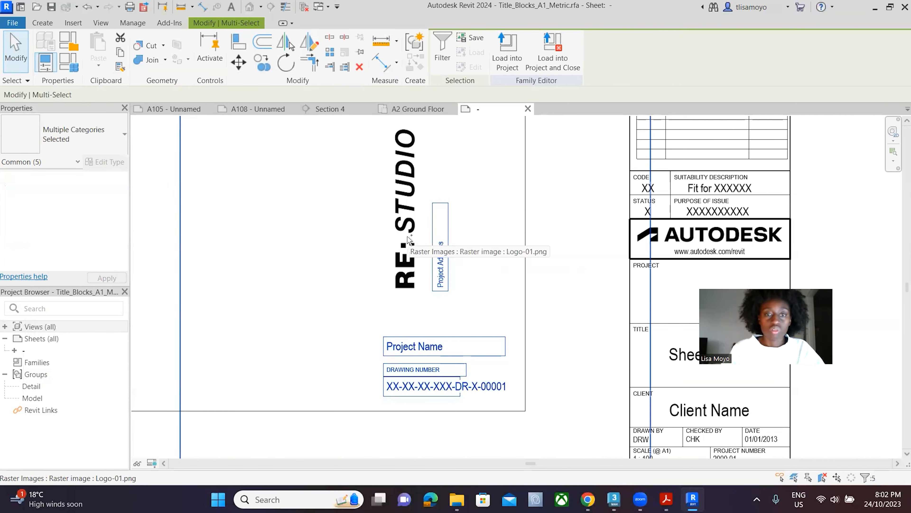
{"action": "key", "text": "Right"}
{"action": "key", "text": "Right"}
{"action": "key", "text": "Right"}
{"action": "key", "text": "Right"}
{"action": "key", "text": "Right"}
{"action": "key", "text": "Right"}
{"action": "key", "text": "Right"}
{"action": "key", "text": "Right"}
{"action": "key", "text": "Right"}
{"action": "key", "text": "Right"}
{"action": "key", "text": "Right"}
{"action": "key", "text": "Right"}
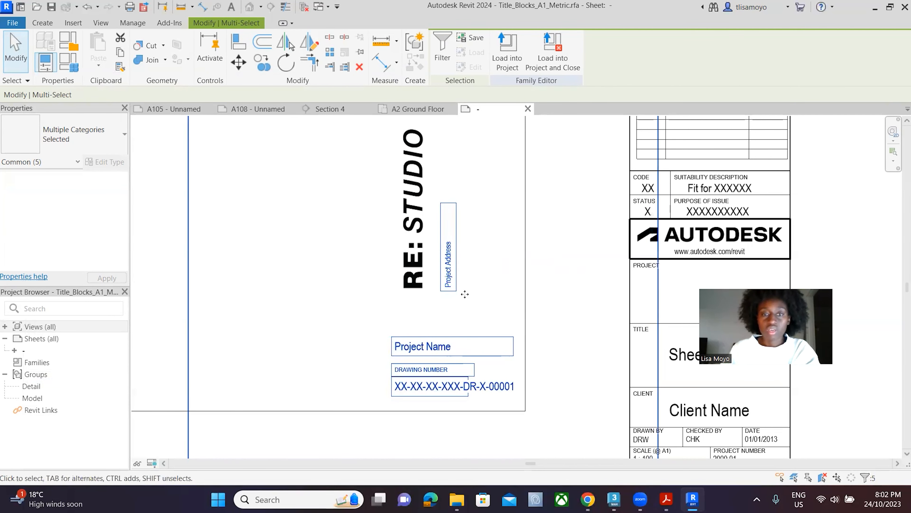
{"action": "key", "text": "Right"}
{"action": "key", "text": "Right"}
{"action": "key", "text": "Right"}
{"action": "key", "text": "Right"}
{"action": "key", "text": "Right"}
{"action": "key", "text": "Right"}
{"action": "key", "text": "Right"}
{"action": "key", "text": "Right"}
{"action": "key", "text": "Right"}
{"action": "key", "text": "Right"}
{"action": "key", "text": "Right"}
{"action": "key", "text": "Right"}
{"action": "key", "text": "Right"}
{"action": "key", "text": "Right"}
{"action": "key", "text": "Right"}
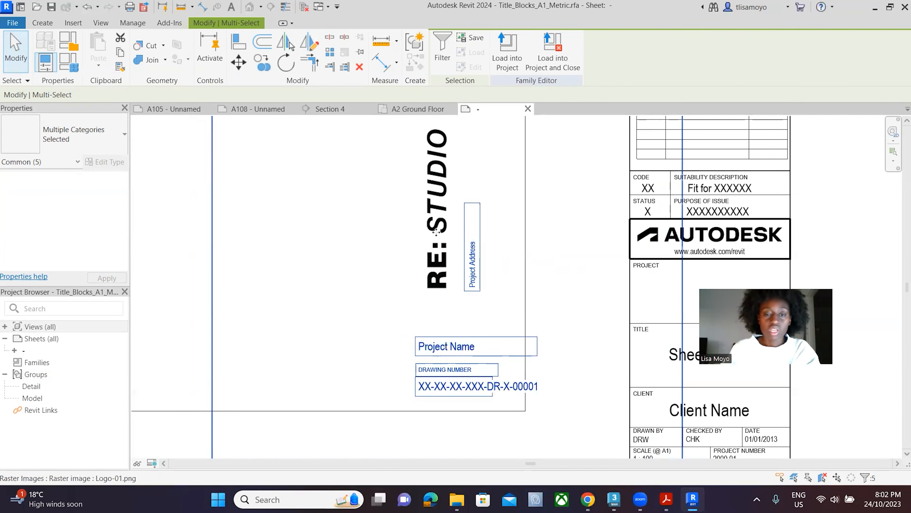
{"action": "key", "text": "Right"}
{"action": "key", "text": "Right"}
{"action": "key", "text": "Right"}
{"action": "key", "text": "Right"}
{"action": "key", "text": "Right"}
{"action": "key", "text": "Right"}
{"action": "key", "text": "Right"}
{"action": "key", "text": "Right"}
{"action": "key", "text": "Right"}
{"action": "key", "text": "Right"}
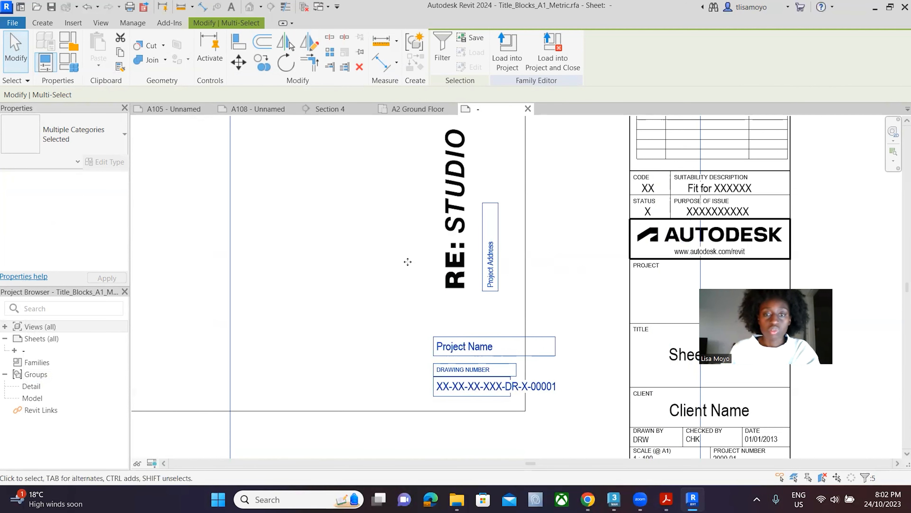
{"action": "key", "text": "Right"}
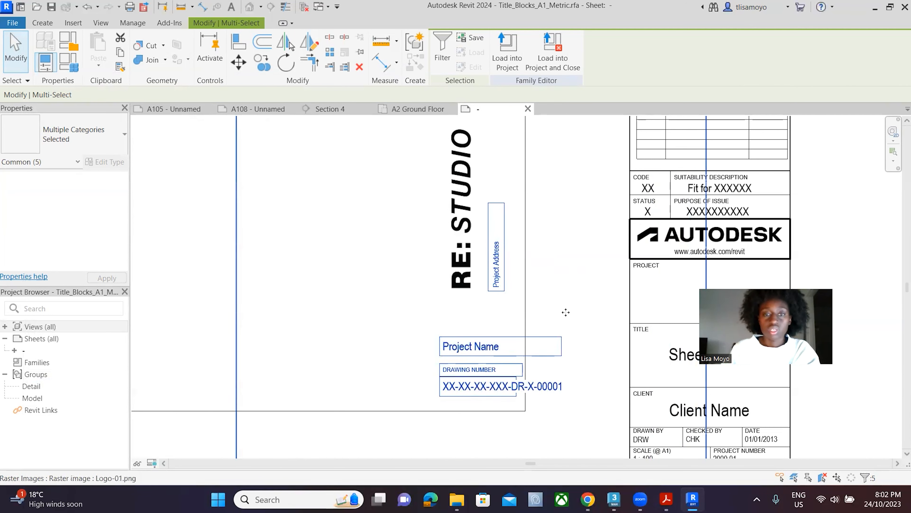
{"action": "left_click", "coordinate": [565, 311]}
{"action": "scroll", "coordinate": [521, 312], "scroll_direction": "down", "scroll_amount": 8}
{"action": "left_click", "coordinate": [623, 173]}
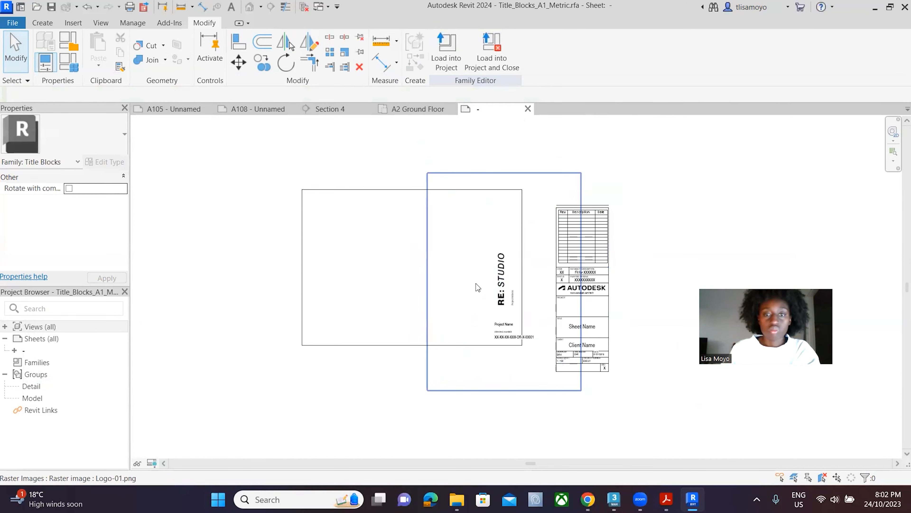
- Try moving the logo and Project Address label down and left toward the Project Name label, and undo the move
{"action": "scroll", "coordinate": [507, 320], "scroll_direction": "up", "scroll_amount": 5}
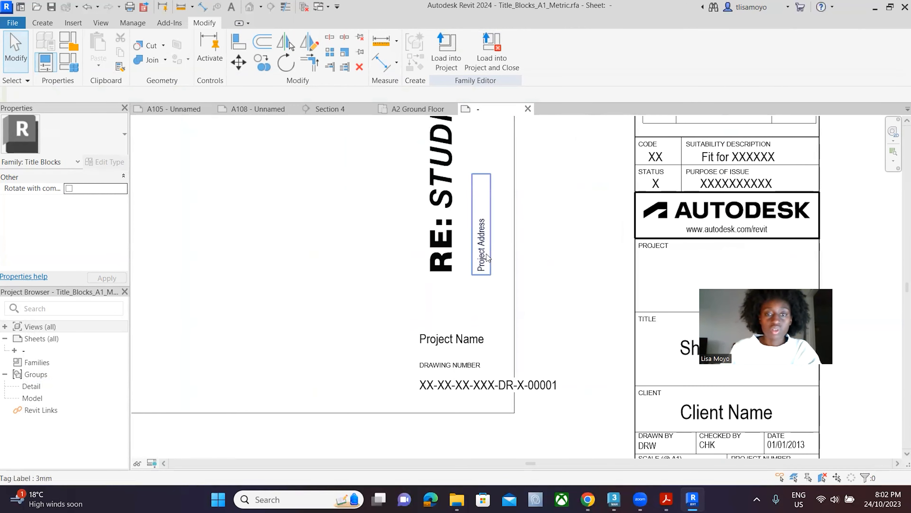
{"action": "left_click", "coordinate": [481, 253]}
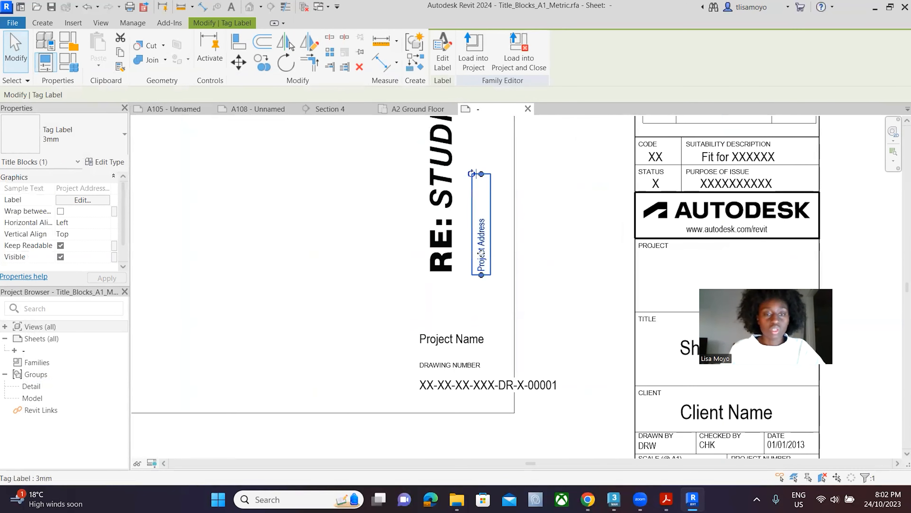
{"action": "left_click", "coordinate": [440, 237], "text": "ctrl"}
{"action": "left_click_drag", "start_coordinate": [439, 235], "coordinate": [415, 278]}
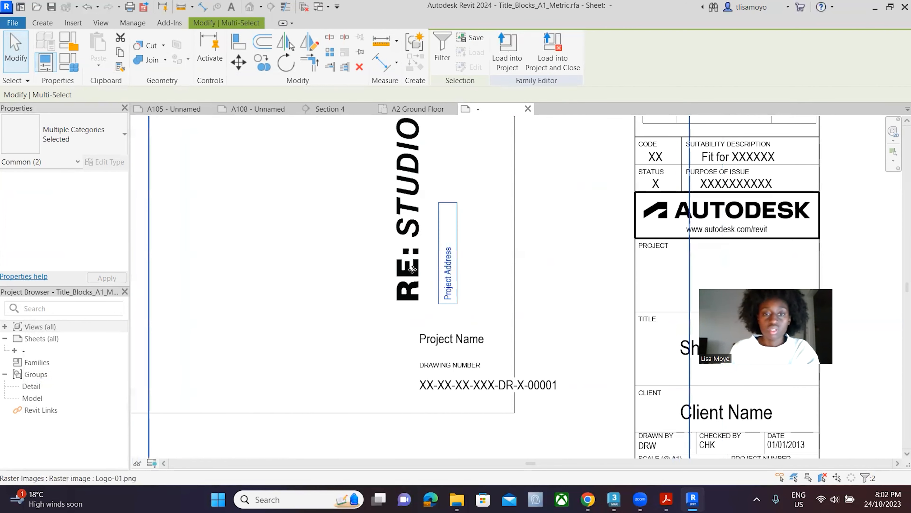
{"action": "key", "text": "ctrl+z"}
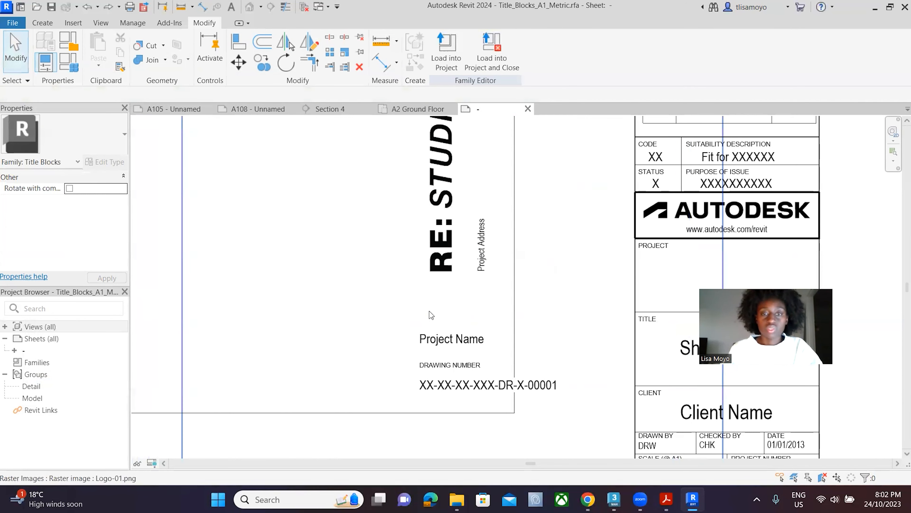
- Move the logo and Project Address label up and left so the logo's left edge aligns with the Project Name label
{"action": "left_click", "coordinate": [480, 251]}
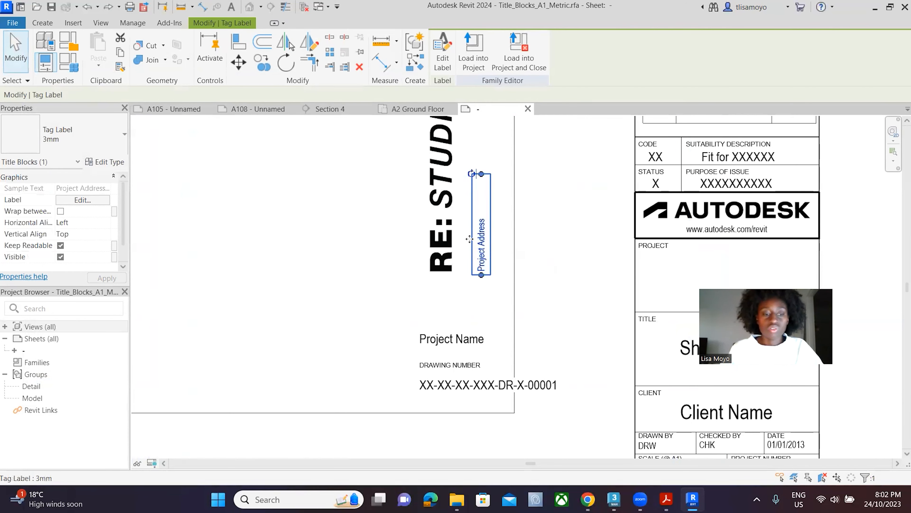
{"action": "left_click", "coordinate": [455, 233], "text": "ctrl"}
{"action": "left_click_drag", "start_coordinate": [450, 247], "coordinate": [346, 238]}
{"action": "key", "text": "Up"}
{"action": "key", "text": "Up"}
{"action": "key", "text": "Up"}
{"action": "key", "text": "Up"}
{"action": "key", "text": "Up"}
{"action": "key", "text": "Up"}
{"action": "key", "text": "Up"}
{"action": "key", "text": "Up"}
{"action": "key", "text": "Up"}
{"action": "key", "text": "Up"}
{"action": "key", "text": "Up"}
{"action": "key", "text": "Up"}
{"action": "key", "text": "Up"}
{"action": "key", "text": "Up"}
{"action": "key", "text": "Up"}
{"action": "key", "text": "Up"}
{"action": "key", "text": "Up"}
{"action": "key", "text": "Up"}
{"action": "key", "text": "Up"}
{"action": "scroll", "coordinate": [420, 259], "scroll_direction": "down", "scroll_amount": 5}
{"action": "key", "text": "Escape"}
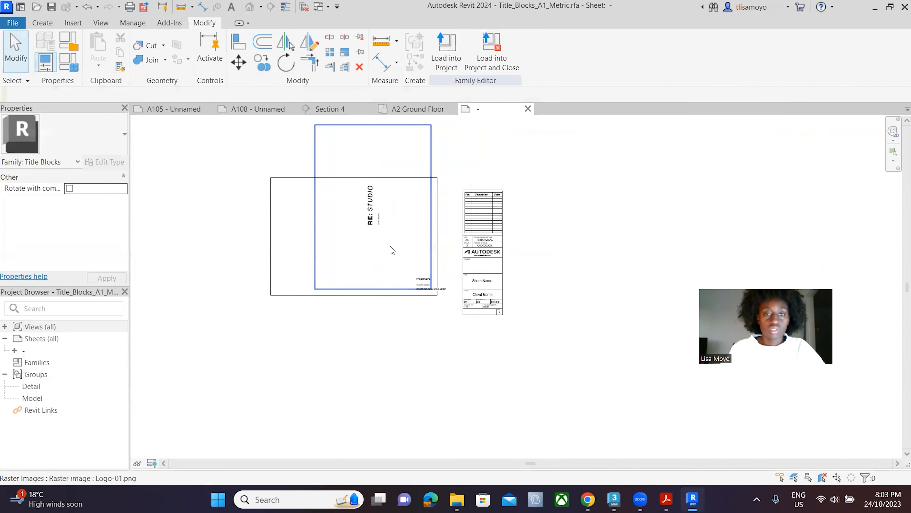
{"action": "scroll", "coordinate": [413, 273], "scroll_direction": "up", "scroll_amount": 2}
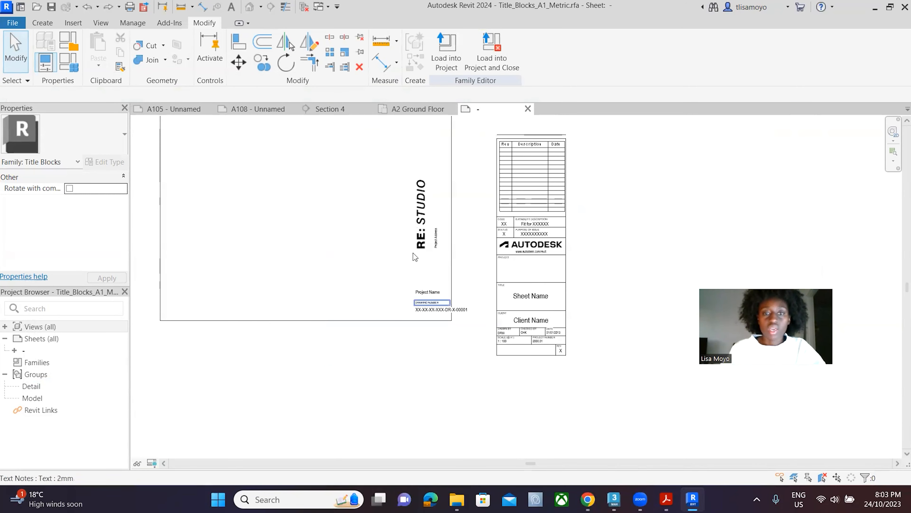
{"action": "scroll", "coordinate": [413, 254], "scroll_direction": "up", "scroll_amount": 1}
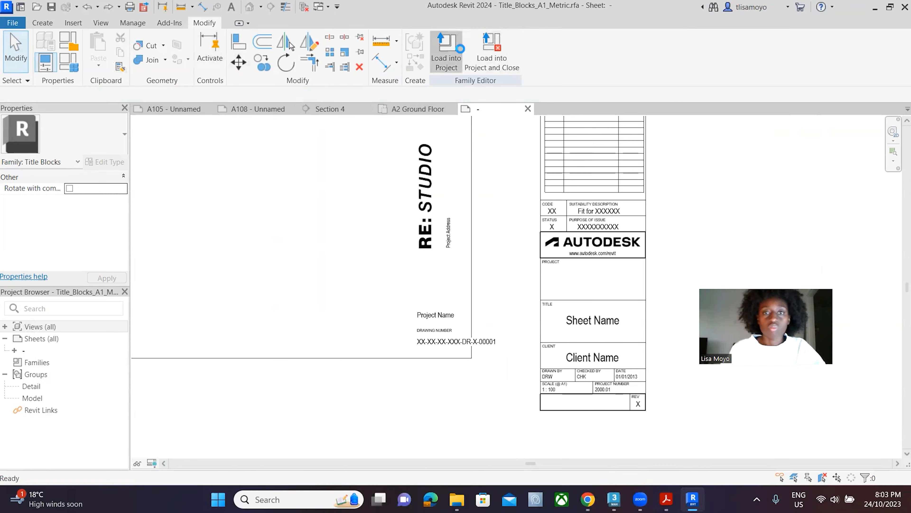
- Import the Logo-03 PNG from the Tutorial 09 folder and place the image below the sheet border
{"action": "left_click", "coordinate": [458, 48]}
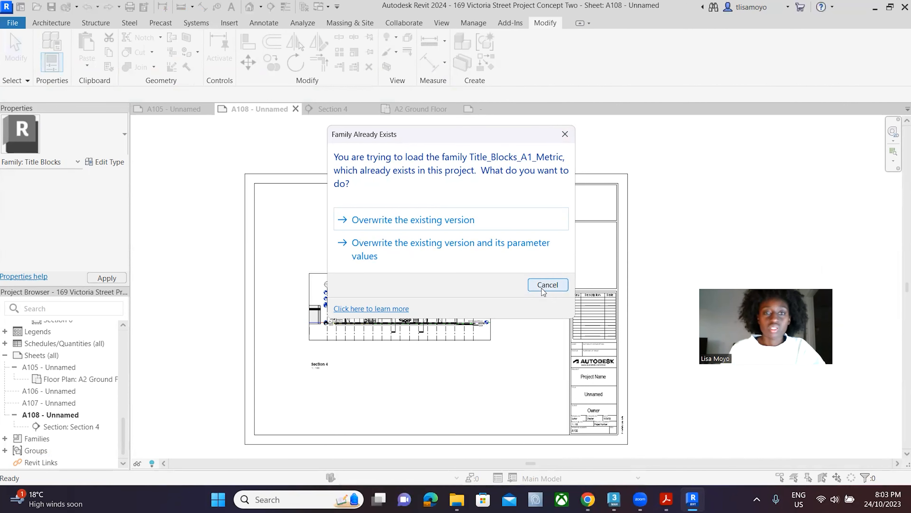
{"action": "left_click", "coordinate": [547, 284]}
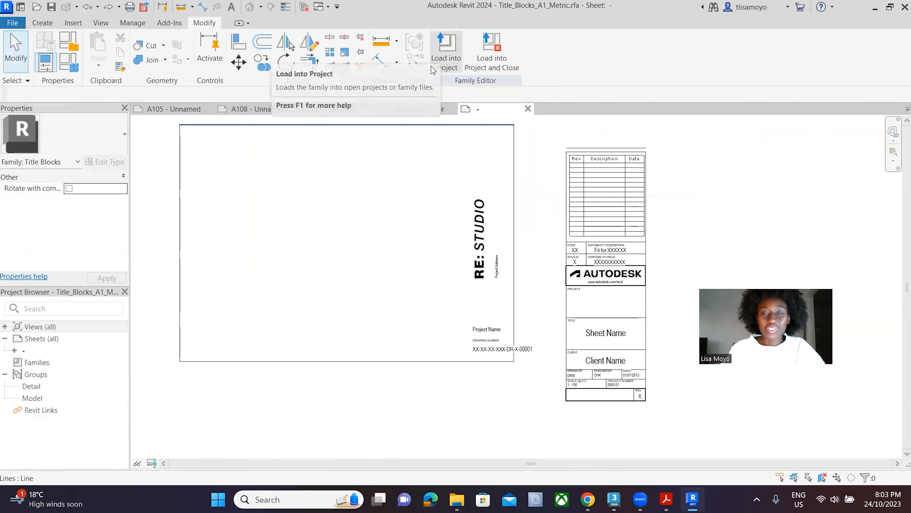
{"action": "left_click", "coordinate": [77, 24]}
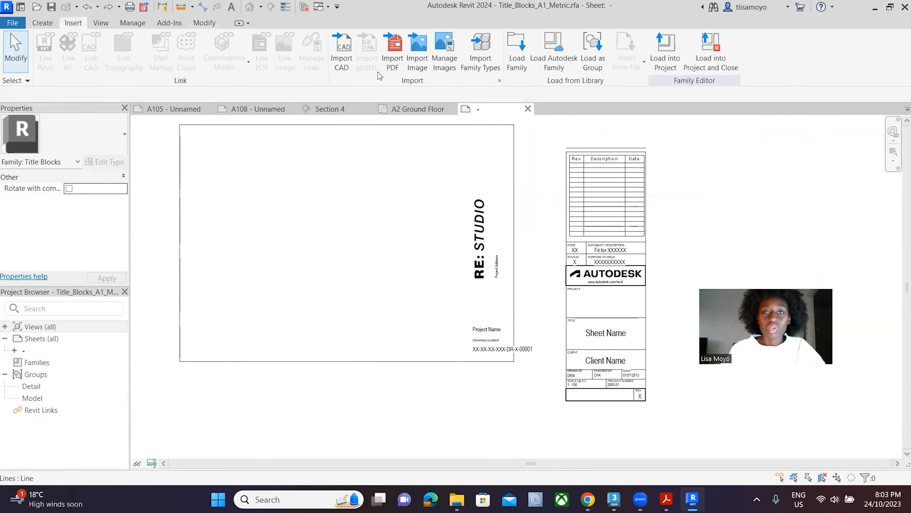
{"action": "left_click", "coordinate": [430, 54]}
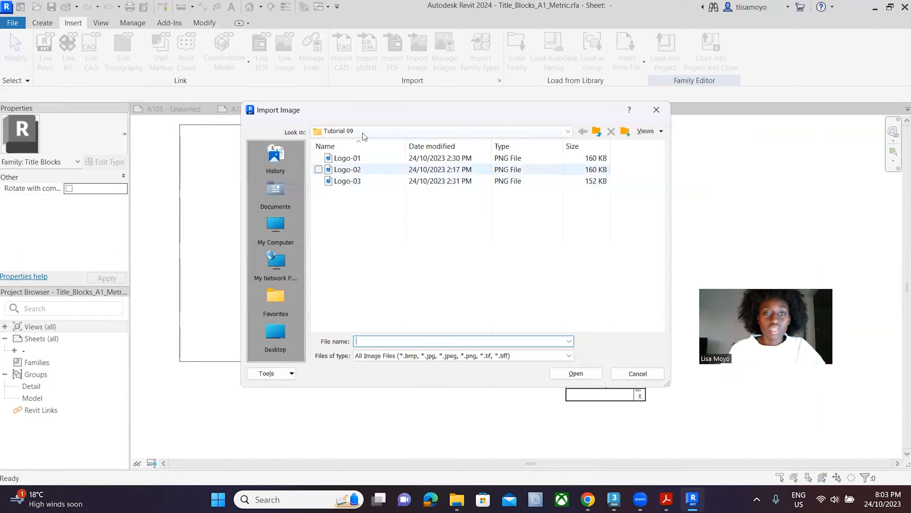
{"action": "left_click", "coordinate": [376, 181]}
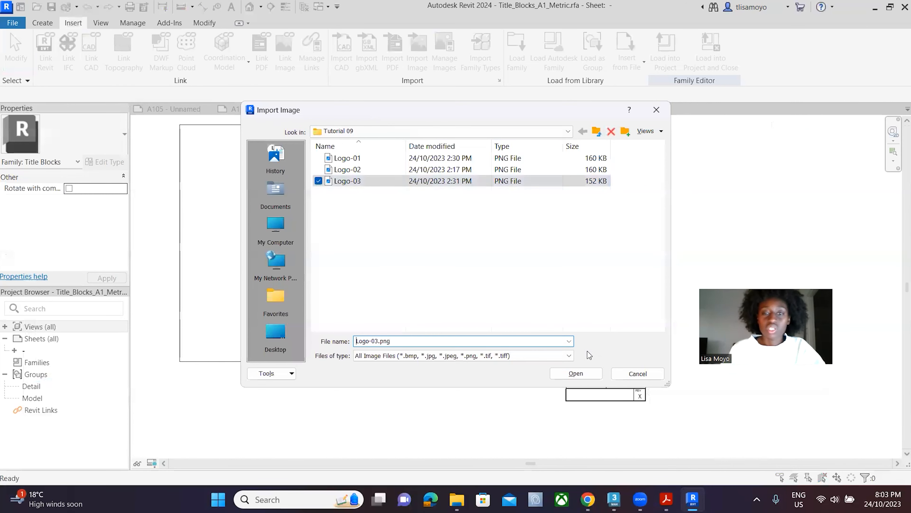
{"action": "left_click", "coordinate": [577, 374]}
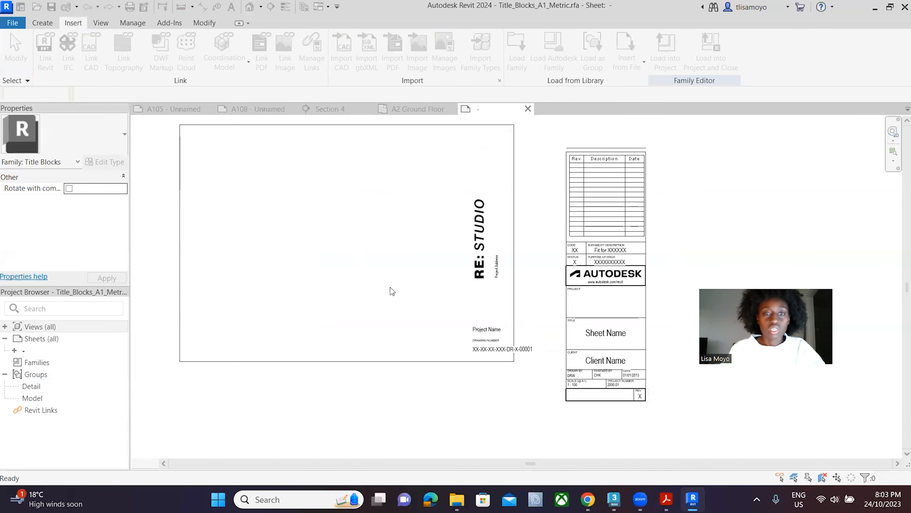
{"action": "scroll", "coordinate": [358, 252], "scroll_direction": "down", "scroll_amount": 5}
{"action": "left_click", "coordinate": [407, 321]}
{"action": "left_click_drag", "start_coordinate": [674, 142], "coordinate": [253, 438]}
{"action": "scroll", "coordinate": [277, 320], "scroll_direction": "down", "scroll_amount": 2}
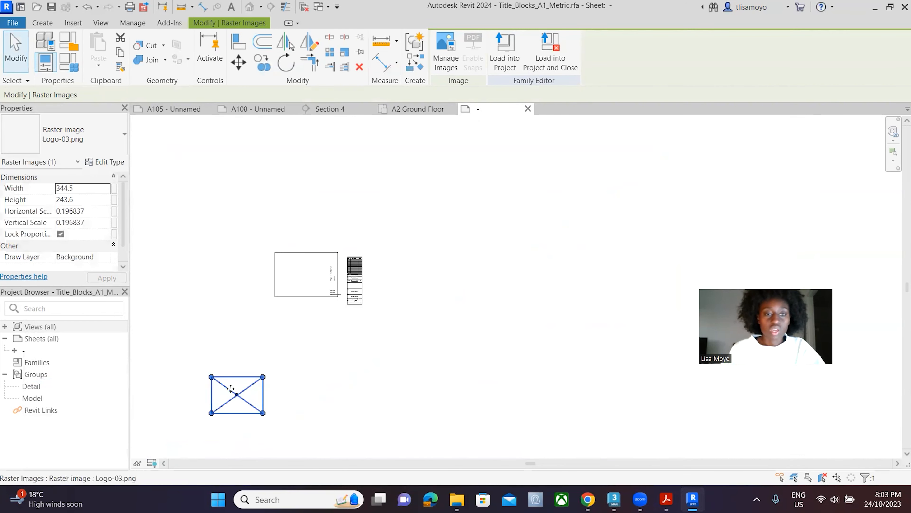
- Move the Logo-03 image so its black circle sits between the RE: STUDIO logo and the Project Name label
{"action": "left_click_drag", "start_coordinate": [230, 388], "coordinate": [307, 290]}
{"action": "scroll", "coordinate": [330, 257], "scroll_direction": "up", "scroll_amount": 5}
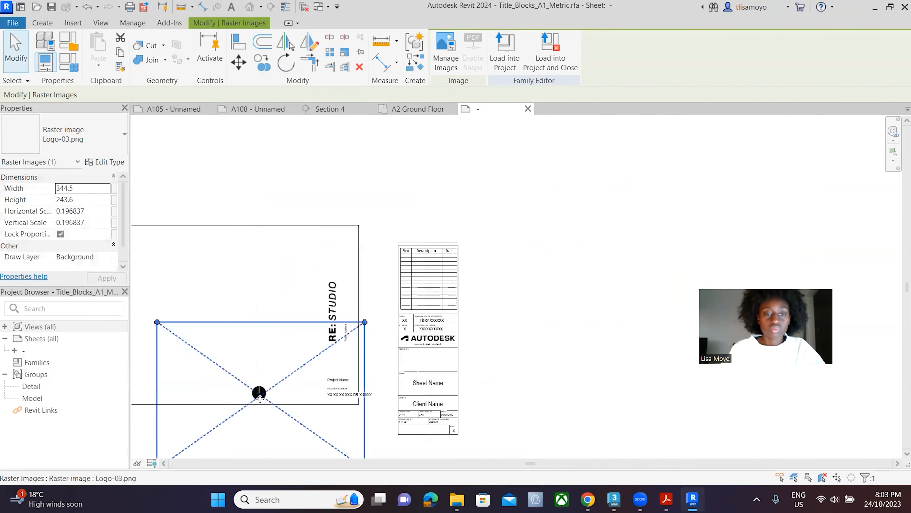
{"action": "left_click_drag", "start_coordinate": [260, 395], "coordinate": [363, 366]}
{"action": "scroll", "coordinate": [358, 366], "scroll_direction": "up", "scroll_amount": 3}
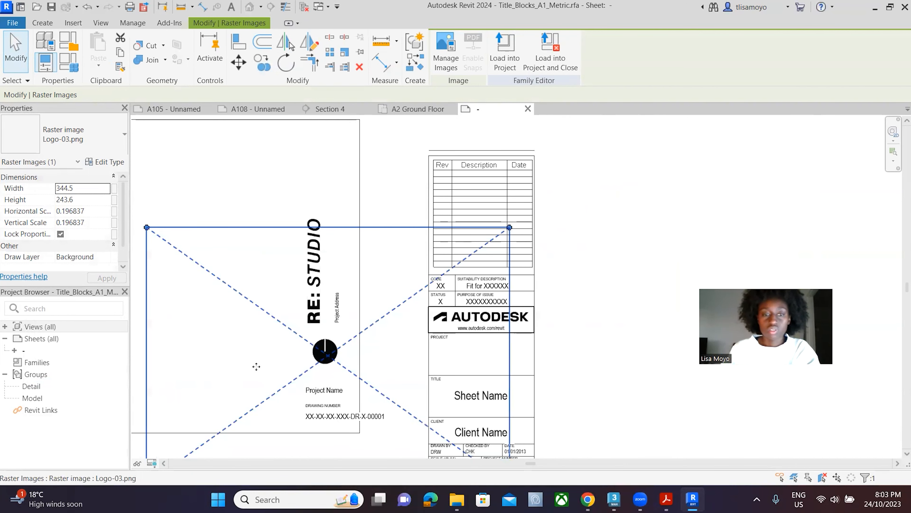
{"action": "left_click", "coordinate": [355, 230]}
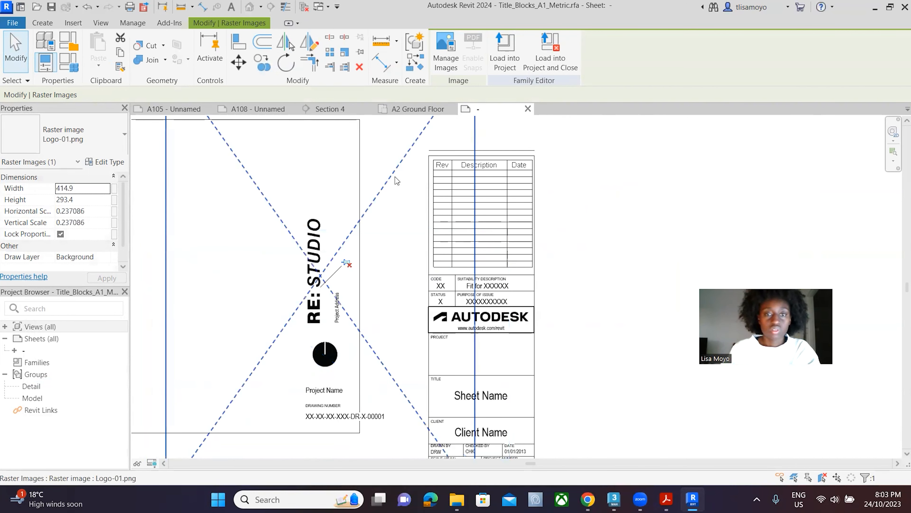
{"action": "left_click", "coordinate": [576, 234]}
{"action": "scroll", "coordinate": [570, 216], "scroll_direction": "down", "scroll_amount": 2}
{"action": "scroll", "coordinate": [470, 343], "scroll_direction": "up", "scroll_amount": 4}
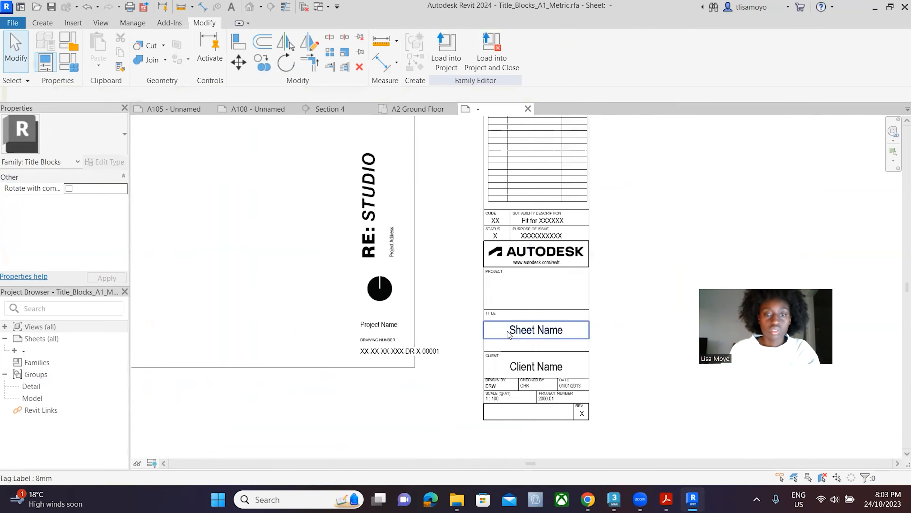
- Nudge the Logo-03 circle image slightly up, closer to the RE: STUDIO logo
{"action": "scroll", "coordinate": [448, 315], "scroll_direction": "down", "scroll_amount": 2}
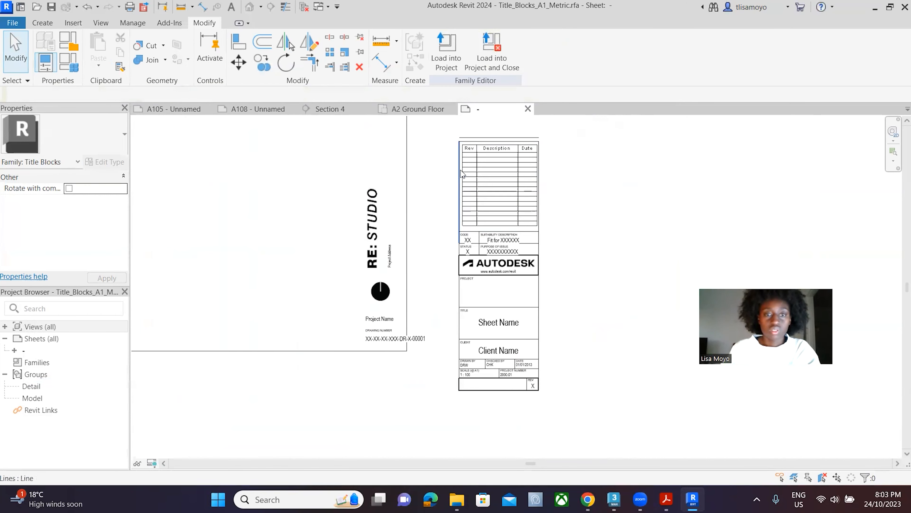
{"action": "left_click", "coordinate": [394, 251]}
{"action": "left_click", "coordinate": [373, 220], "text": "ctrl"}
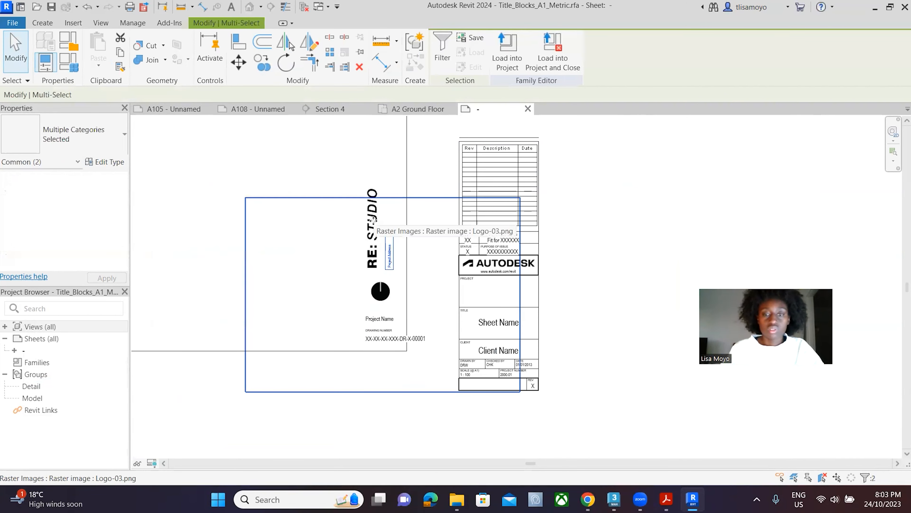
{"action": "left_click", "coordinate": [374, 220]}
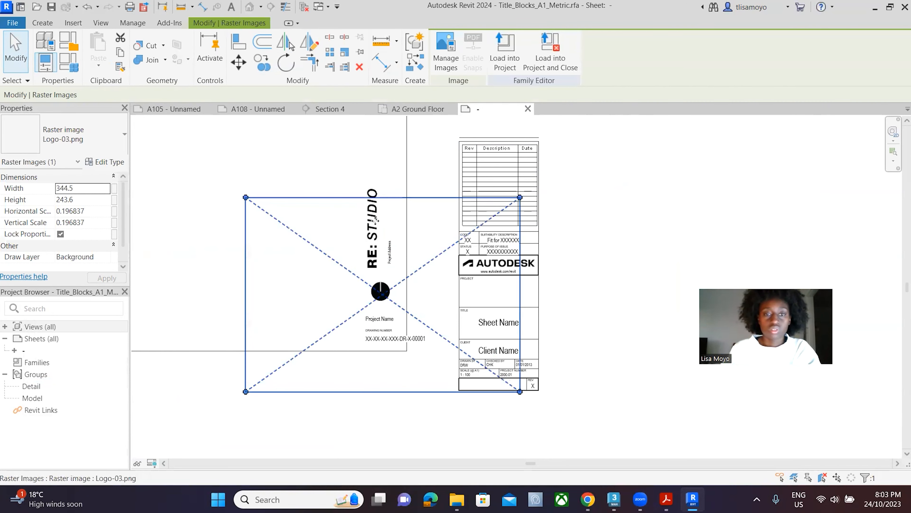
{"action": "key", "text": "Down"}
{"action": "key", "text": "Up"}
{"action": "key", "text": "Up"}
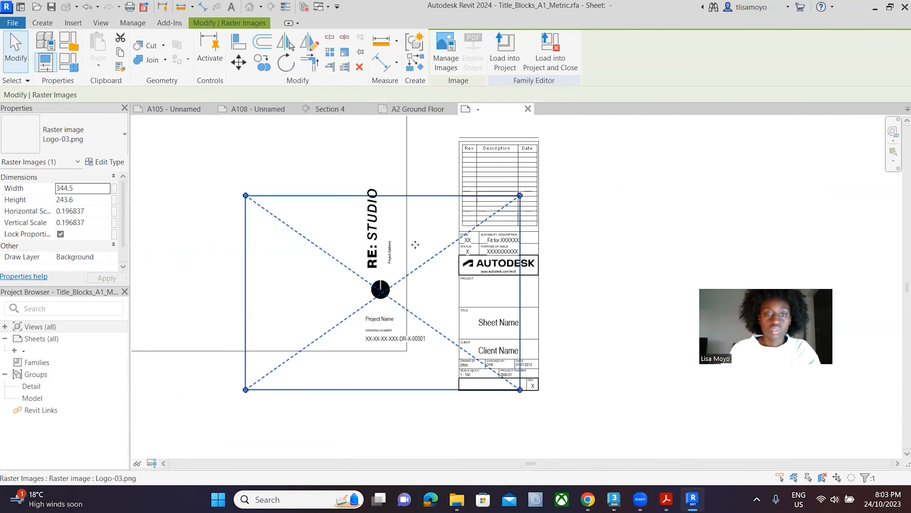
{"action": "left_click", "coordinate": [648, 230]}
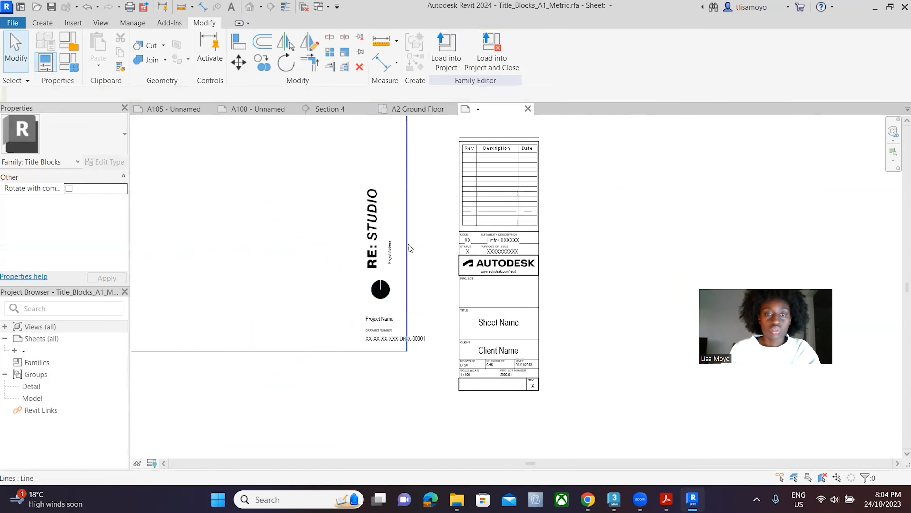
- Nudge the RE: STUDIO logo and the Project Address label up together to widen the gap above the black circle
{"action": "left_click", "coordinate": [387, 259]}
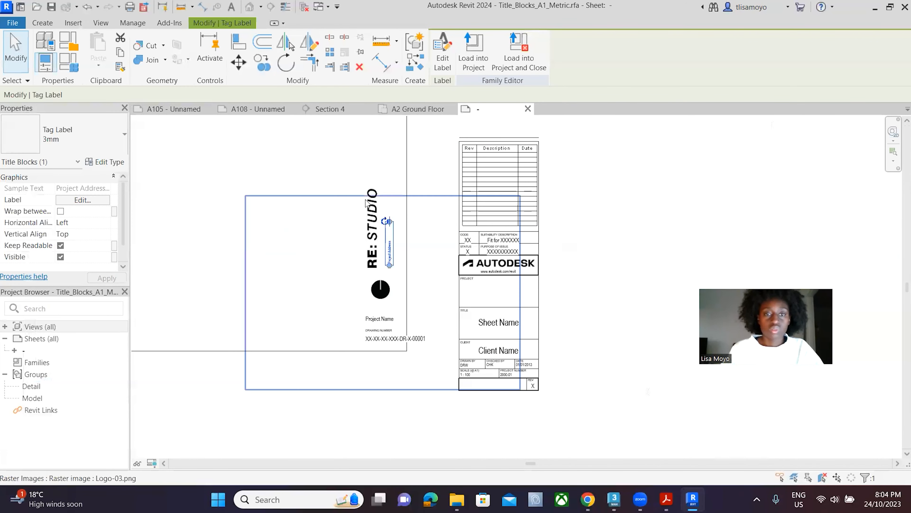
{"action": "left_click", "coordinate": [373, 173], "text": "ctrl"}
{"action": "key", "text": "Up"}
{"action": "key", "text": "Up"}
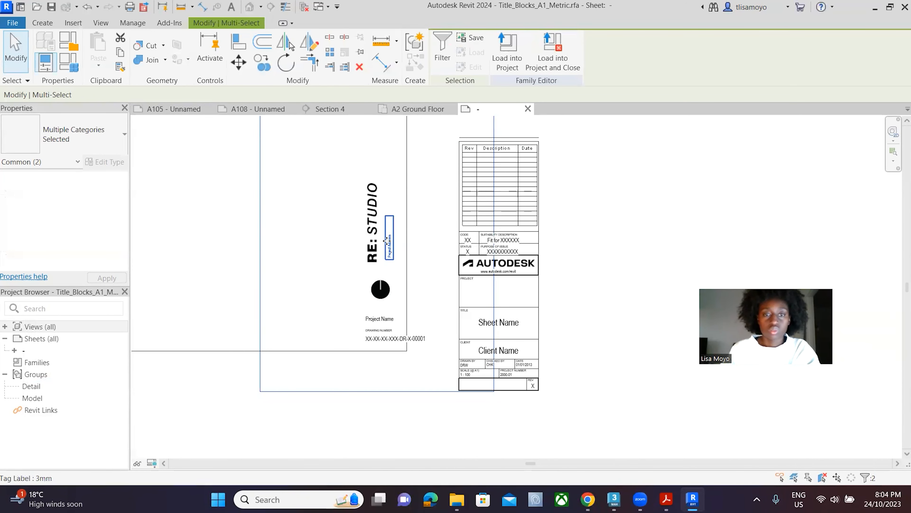
{"action": "left_click", "coordinate": [693, 213]}
{"action": "scroll", "coordinate": [397, 260], "scroll_direction": "up", "scroll_amount": 2}
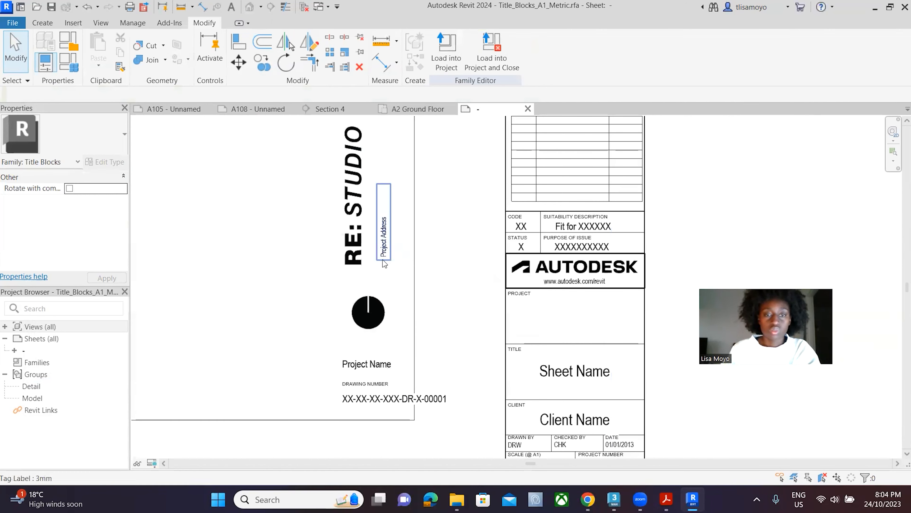
- Move the Project Address label down to line up with the lower end of the RE: STUDIO logo
{"action": "left_click", "coordinate": [384, 261]}
{"action": "left_click_drag", "start_coordinate": [389, 253], "coordinate": [852, 140]}
{"action": "left_click", "coordinate": [731, 215]}
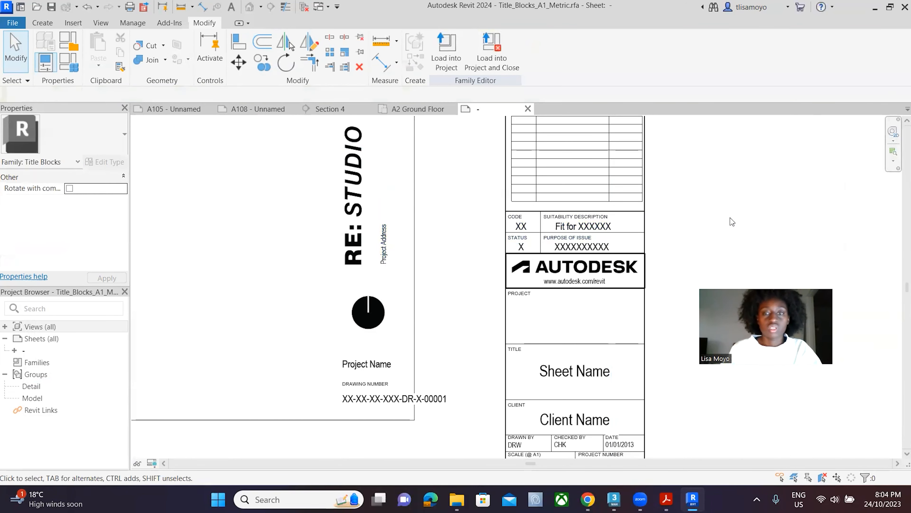
- Examine the new sheet layout and drawing number label against the original title block's date, scale and sheet name fields
{"action": "scroll", "coordinate": [626, 237], "scroll_direction": "down", "scroll_amount": 3}
{"action": "scroll", "coordinate": [572, 263], "scroll_direction": "up", "scroll_amount": 2}
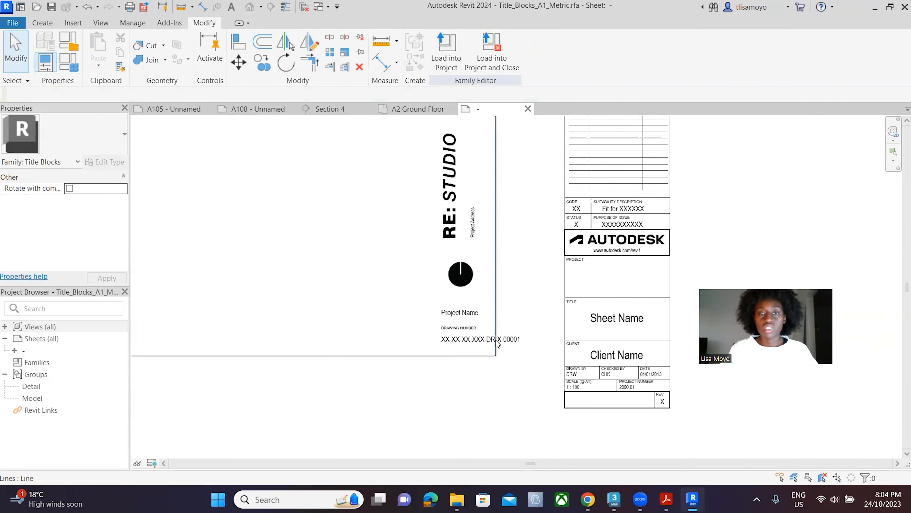
{"action": "scroll", "coordinate": [538, 257], "scroll_direction": "down", "scroll_amount": 3}
{"action": "scroll", "coordinate": [511, 249], "scroll_direction": "up", "scroll_amount": 5}
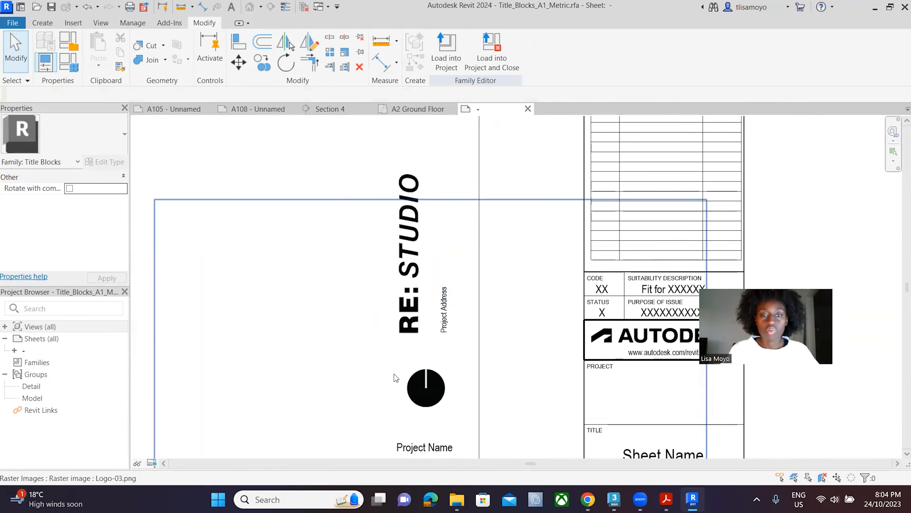
{"action": "scroll", "coordinate": [417, 153], "scroll_direction": "down", "scroll_amount": 3}
{"action": "scroll", "coordinate": [456, 281], "scroll_direction": "up", "scroll_amount": 3}
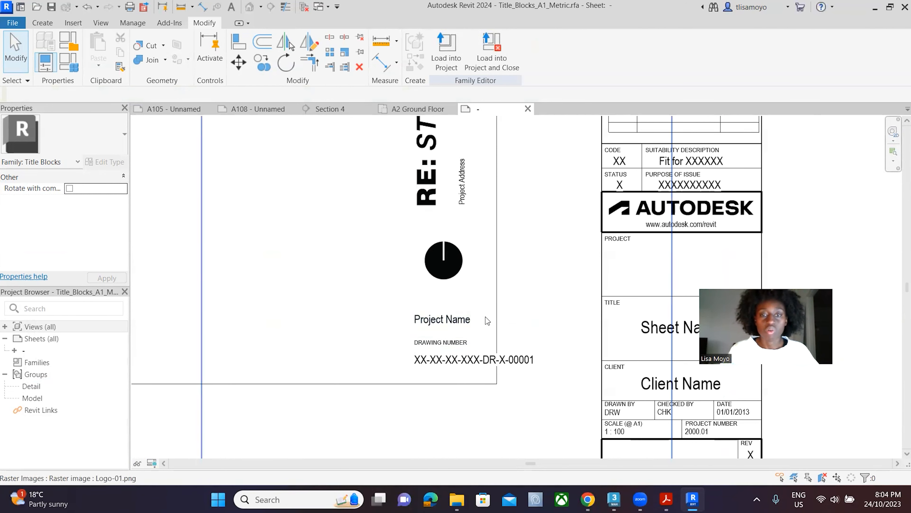
{"action": "left_click", "coordinate": [465, 363]}
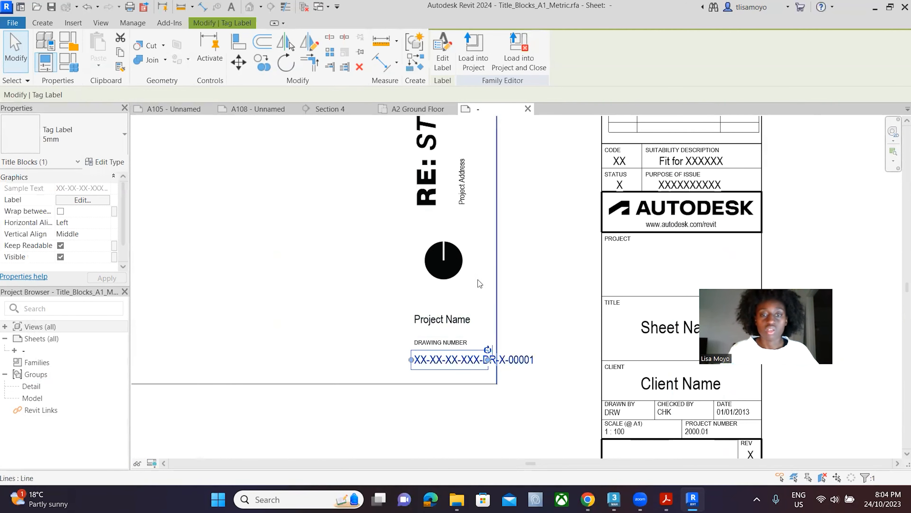
{"action": "scroll", "coordinate": [419, 345], "scroll_direction": "down", "scroll_amount": 2}
{"action": "scroll", "coordinate": [410, 331], "scroll_direction": "down", "scroll_amount": 1}
{"action": "scroll", "coordinate": [504, 345], "scroll_direction": "up", "scroll_amount": 5}
{"action": "scroll", "coordinate": [504, 345], "scroll_direction": "up", "scroll_amount": 1}
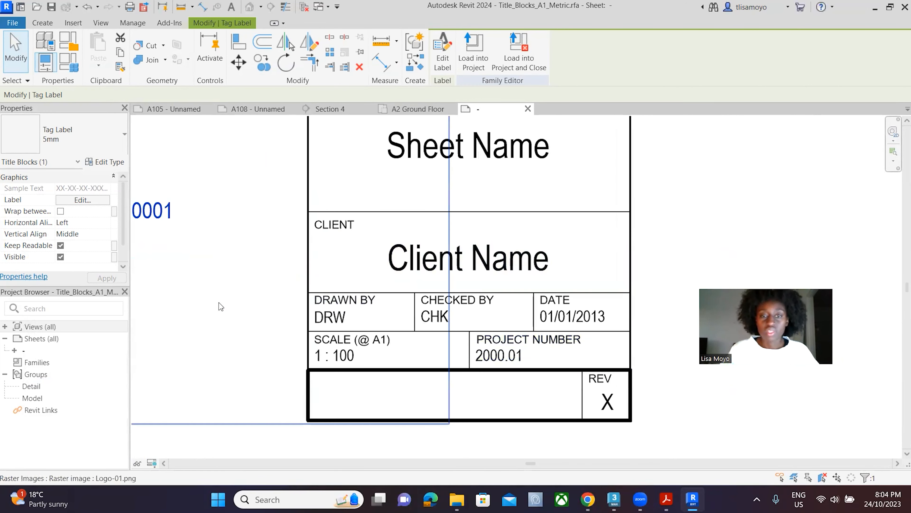
{"action": "scroll", "coordinate": [560, 316], "scroll_direction": "down", "scroll_amount": 4}
{"action": "scroll", "coordinate": [532, 371], "scroll_direction": "down", "scroll_amount": 3}
{"action": "scroll", "coordinate": [556, 345], "scroll_direction": "up", "scroll_amount": 4}
{"action": "left_click", "coordinate": [574, 333]}
{"action": "scroll", "coordinate": [423, 395], "scroll_direction": "down", "scroll_amount": 3}
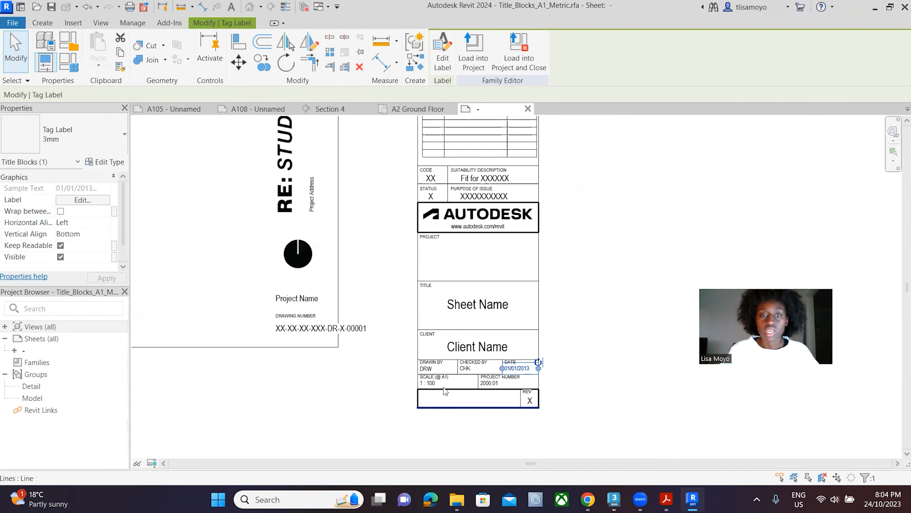
{"action": "scroll", "coordinate": [443, 288], "scroll_direction": "up", "scroll_amount": 2}
{"action": "scroll", "coordinate": [477, 323], "scroll_direction": "down", "scroll_amount": 2}
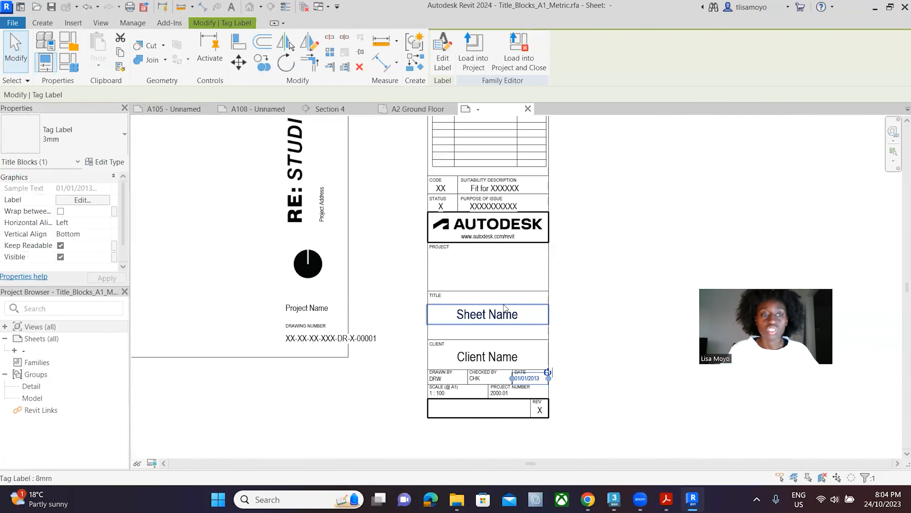
- Add the Project Issue Date parameter to the Project Name label
{"action": "left_click", "coordinate": [323, 313]}
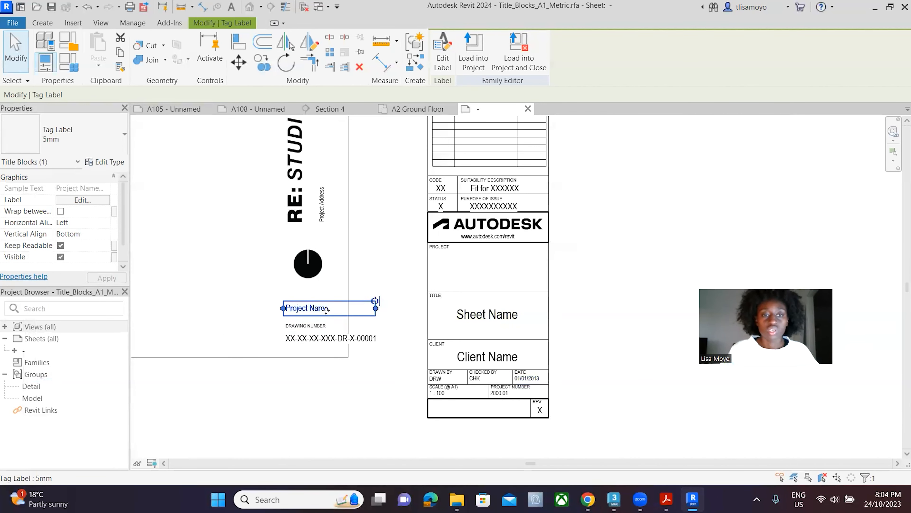
{"action": "left_click", "coordinate": [83, 199]}
{"action": "scroll", "coordinate": [298, 249], "scroll_direction": "down", "scroll_amount": 3}
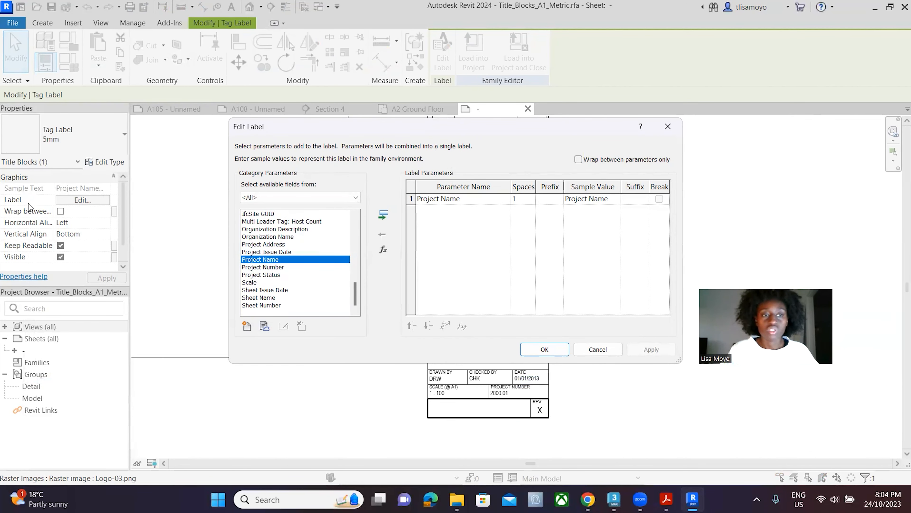
{"action": "scroll", "coordinate": [331, 246], "scroll_direction": "up", "scroll_amount": 6}
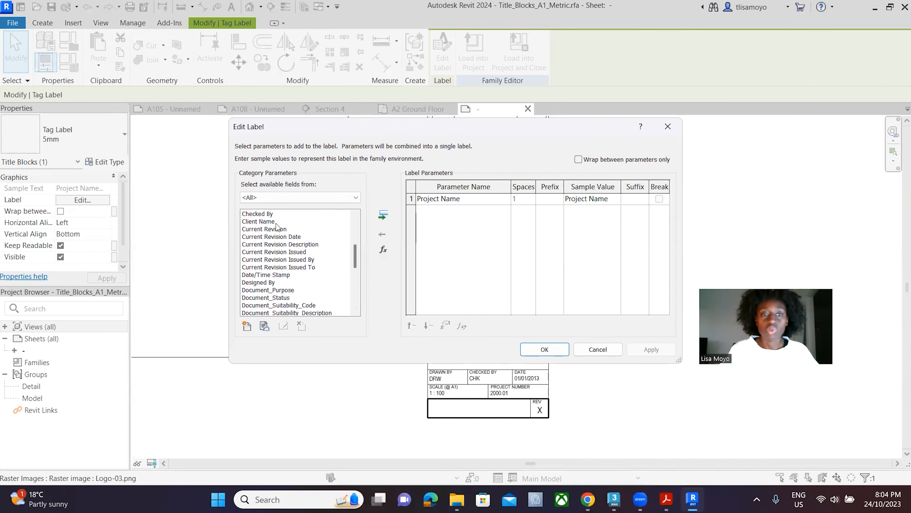
{"action": "scroll", "coordinate": [303, 237], "scroll_direction": "down", "scroll_amount": 6}
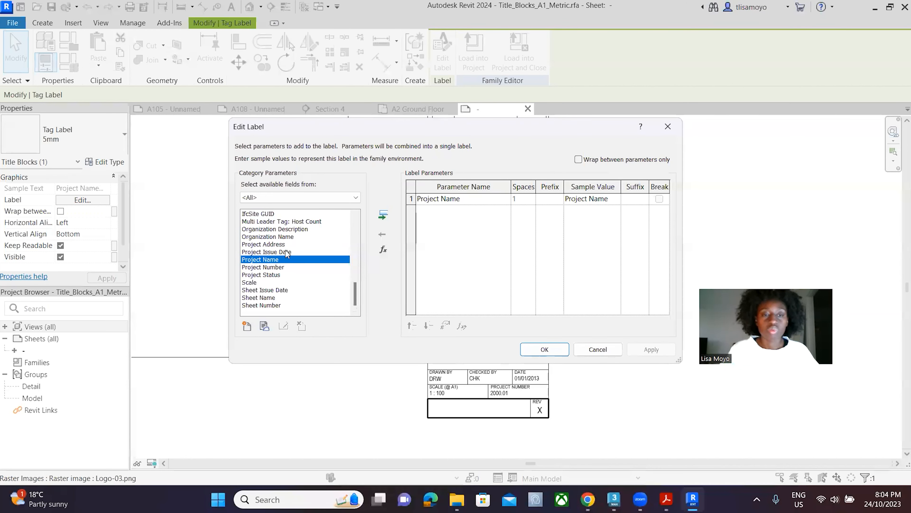
{"action": "left_click", "coordinate": [287, 253]}
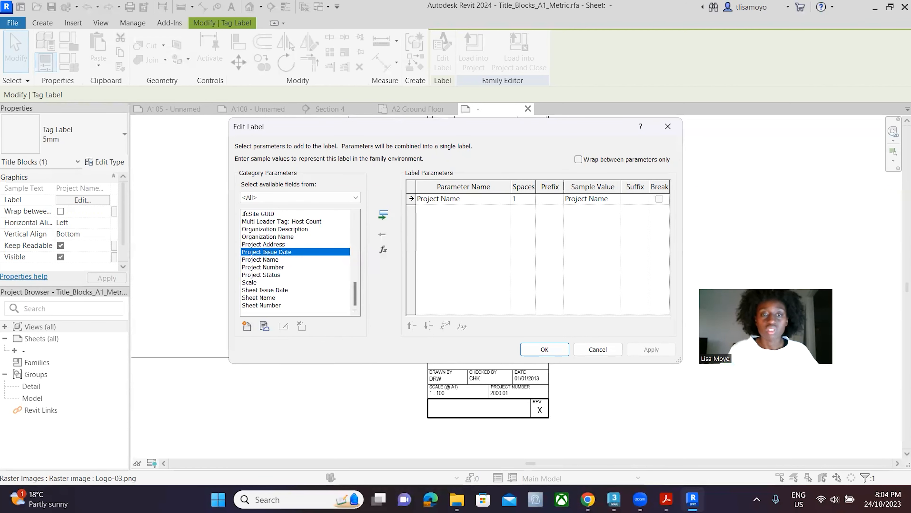
{"action": "left_click", "coordinate": [384, 215]}
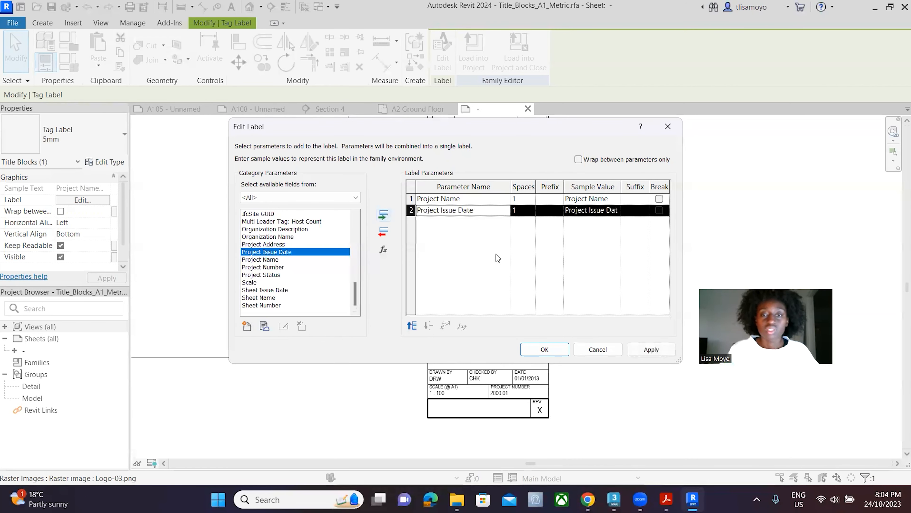
{"action": "left_click", "coordinate": [544, 350]}
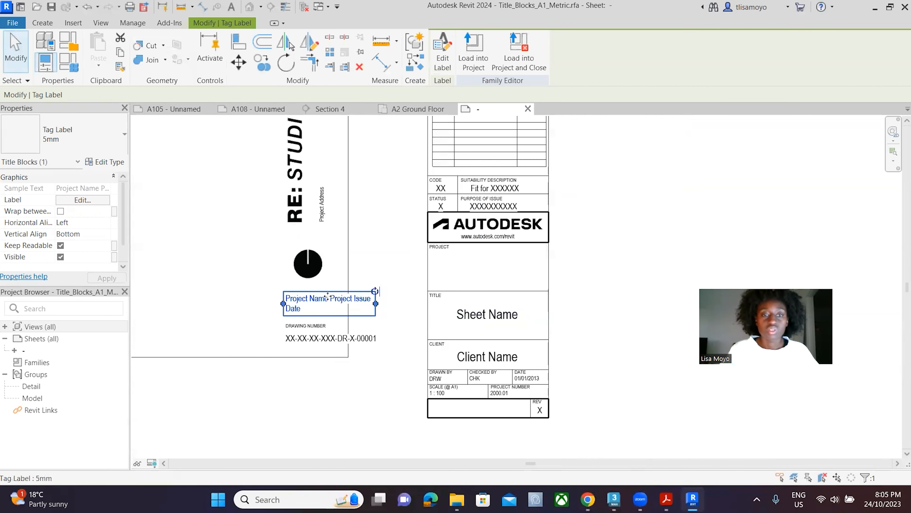
{"action": "scroll", "coordinate": [283, 315], "scroll_direction": "up", "scroll_amount": 2}
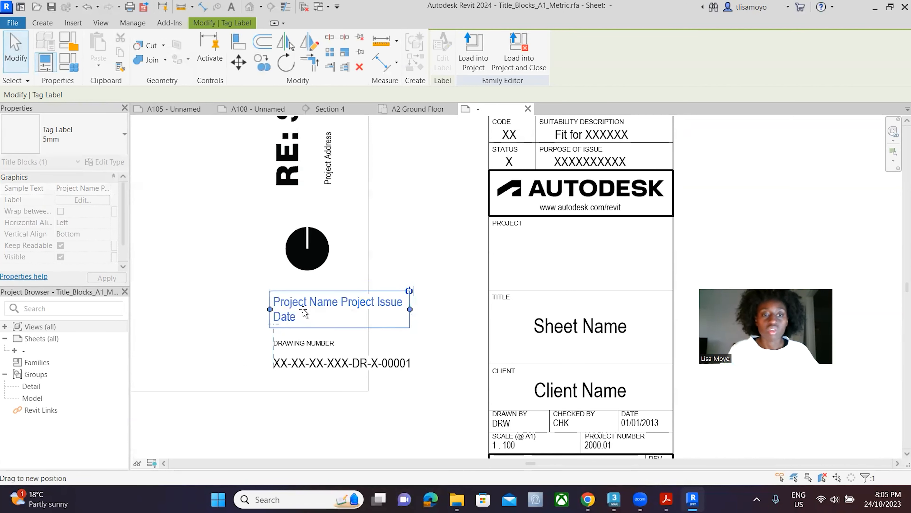
- Undo the addition of the Project Issue Date parameter to the Project Name label
{"action": "left_click", "coordinate": [457, 235]}
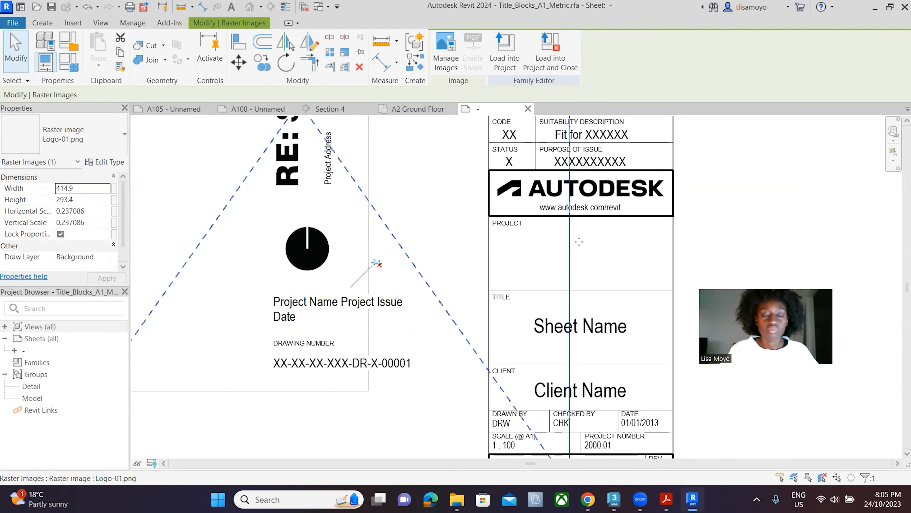
{"action": "left_click", "coordinate": [761, 207]}
{"action": "scroll", "coordinate": [703, 229], "scroll_direction": "down", "scroll_amount": 3}
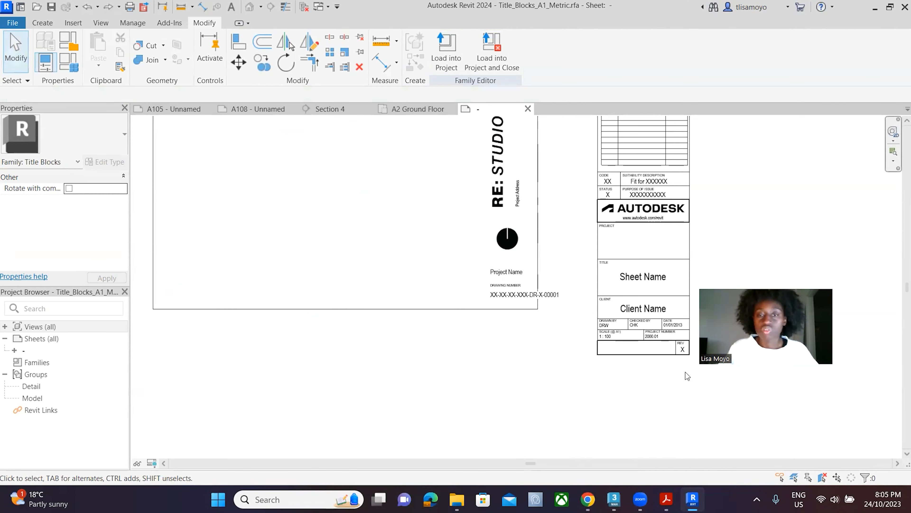
{"action": "scroll", "coordinate": [660, 367], "scroll_direction": "down", "scroll_amount": 2}
{"action": "scroll", "coordinate": [629, 146], "scroll_direction": "up", "scroll_amount": 1}
{"action": "scroll", "coordinate": [551, 201], "scroll_direction": "down", "scroll_amount": 2}
{"action": "scroll", "coordinate": [664, 298], "scroll_direction": "up", "scroll_amount": 2}
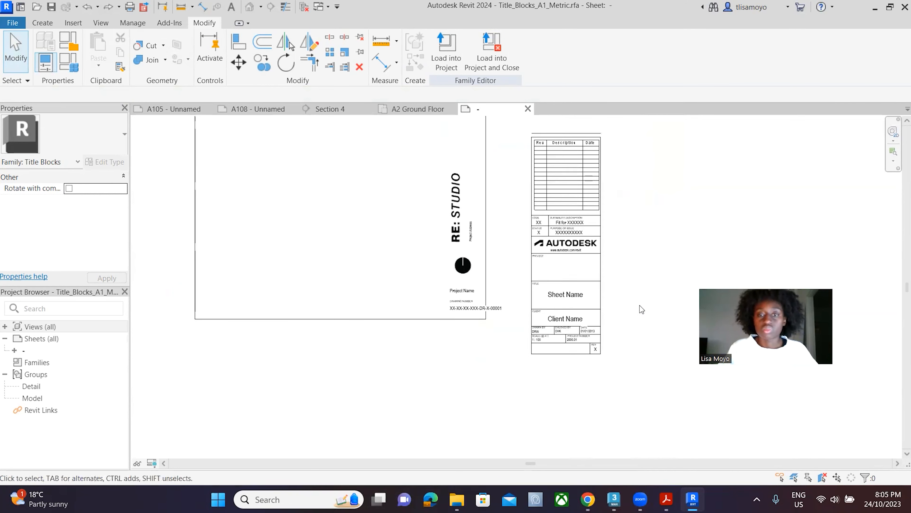
{"action": "scroll", "coordinate": [642, 309], "scroll_direction": "up", "scroll_amount": 2}
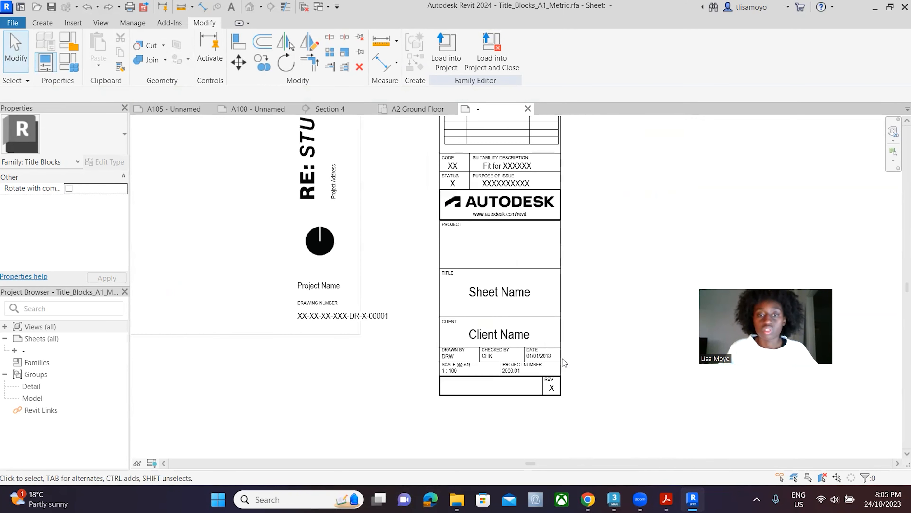
- Move the SCALE (@ A1) text and its 1 : 100 label from the original title block to below the drawing number label
{"action": "left_click", "coordinate": [463, 373]}
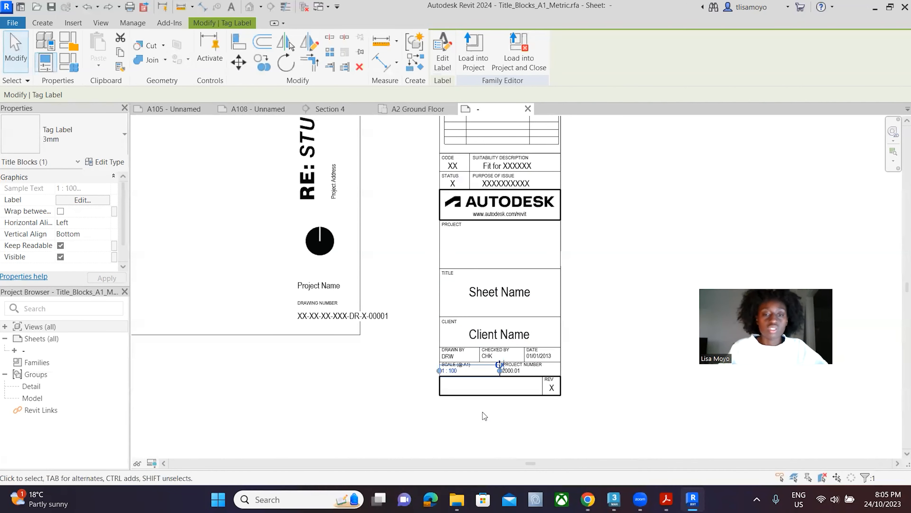
{"action": "scroll", "coordinate": [432, 354], "scroll_direction": "up", "scroll_amount": 3}
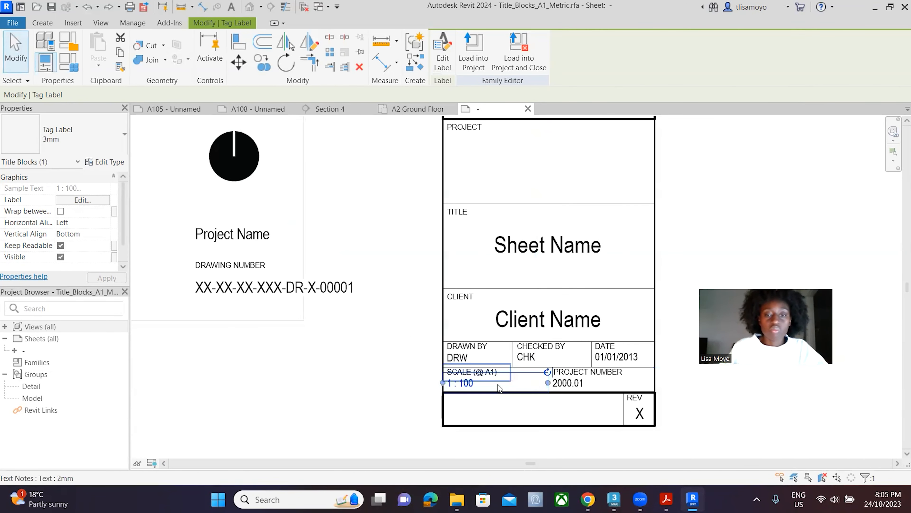
{"action": "scroll", "coordinate": [481, 366], "scroll_direction": "up", "scroll_amount": 3}
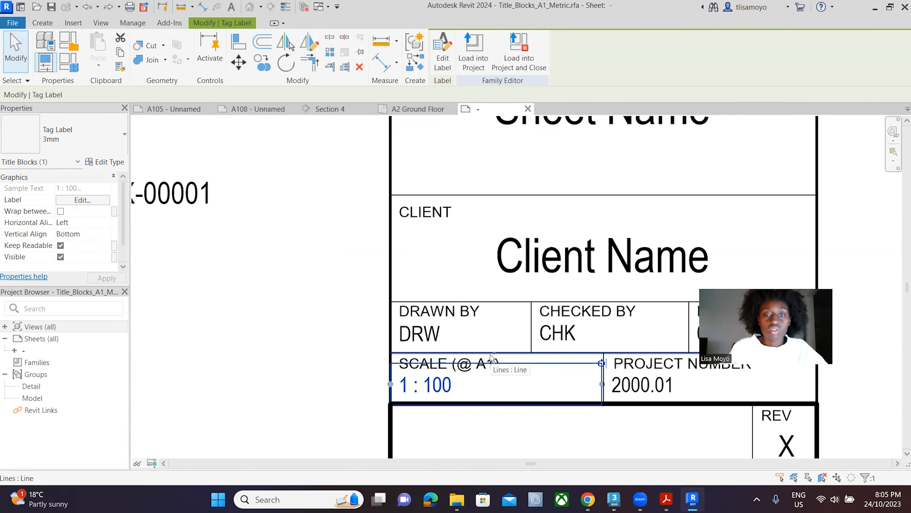
{"action": "scroll", "coordinate": [492, 358], "scroll_direction": "up", "scroll_amount": 4}
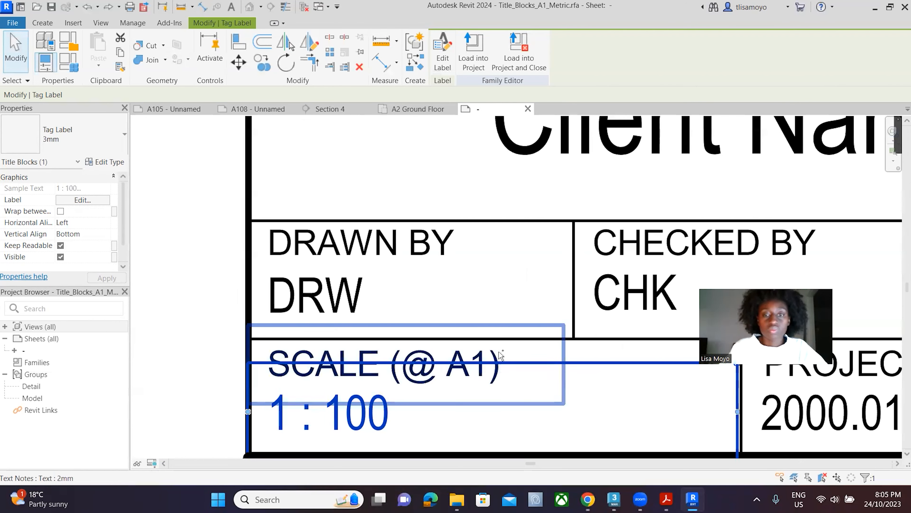
{"action": "left_click", "coordinate": [501, 355], "text": "ctrl"}
{"action": "scroll", "coordinate": [498, 358], "scroll_direction": "down", "scroll_amount": 6}
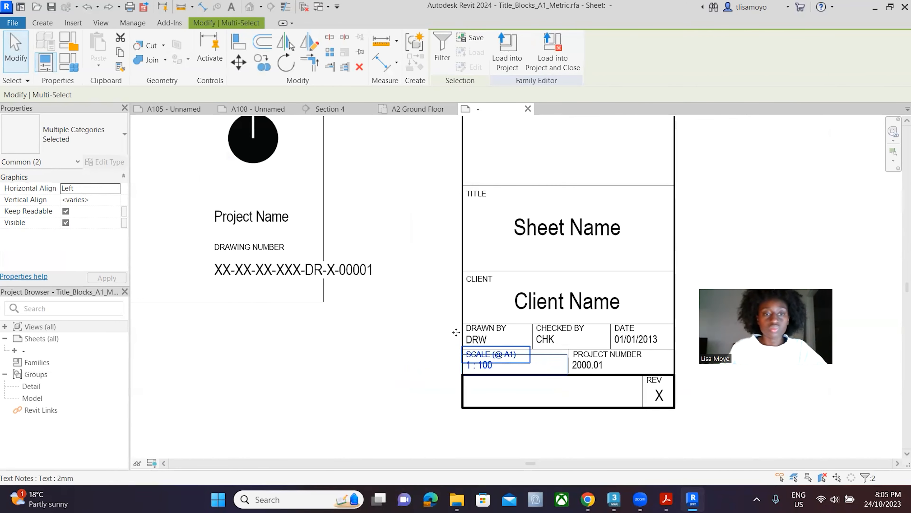
{"action": "mouse_move", "coordinate": [485, 366]}
{"action": "left_mouse_down"}
{"action": "mouse_move", "coordinate": [247, 208]}
{"action": "mouse_move", "coordinate": [247, 240]}
{"action": "mouse_move", "coordinate": [233, 259]}
{"action": "mouse_move", "coordinate": [246, 232]}
{"action": "mouse_move", "coordinate": [242, 315]}
{"action": "mouse_move", "coordinate": [240, 306]}
{"action": "left_mouse_up"}
- Nudge the RE: STUDIO logo and the Project Address, Project Name, drawing number and scale labels up together to fit the scale inside the border
{"action": "scroll", "coordinate": [244, 323], "scroll_direction": "down", "scroll_amount": 3}
{"action": "scroll", "coordinate": [250, 291], "scroll_direction": "up", "scroll_amount": 2}
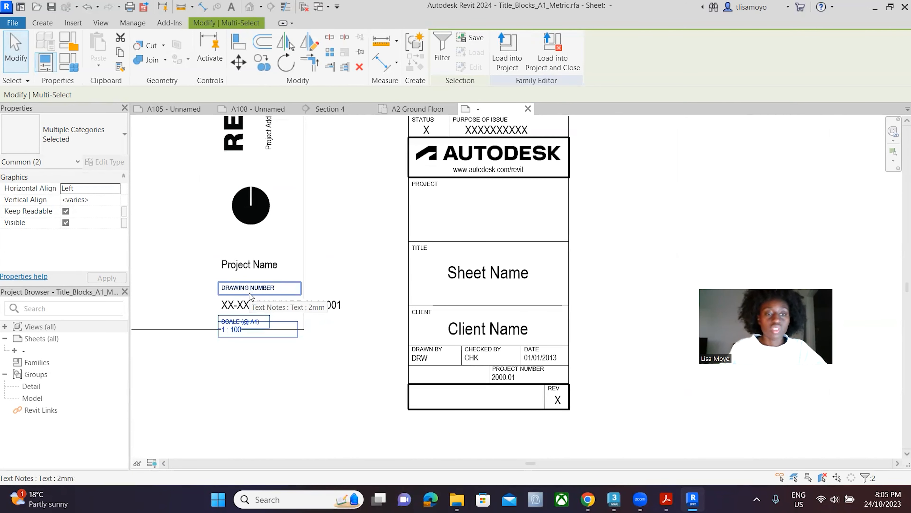
{"action": "left_click", "coordinate": [247, 305], "text": "ctrl"}
{"action": "left_click", "coordinate": [255, 287], "text": "ctrl"}
{"action": "left_click", "coordinate": [257, 265], "text": "ctrl"}
{"action": "left_click", "coordinate": [275, 141], "text": "ctrl"}
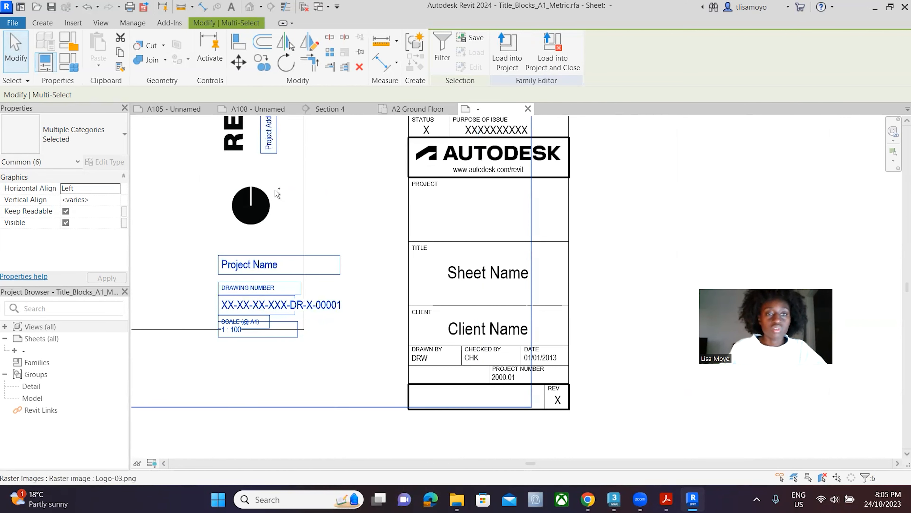
{"action": "left_click", "coordinate": [269, 206], "text": "ctrl"}
{"action": "scroll", "coordinate": [273, 265], "scroll_direction": "down", "scroll_amount": 5}
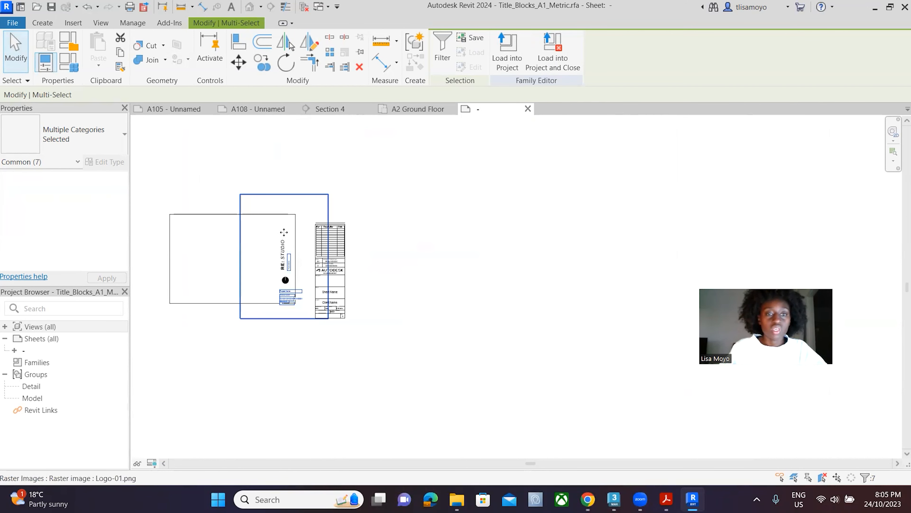
{"action": "scroll", "coordinate": [267, 249], "scroll_direction": "up", "scroll_amount": 3}
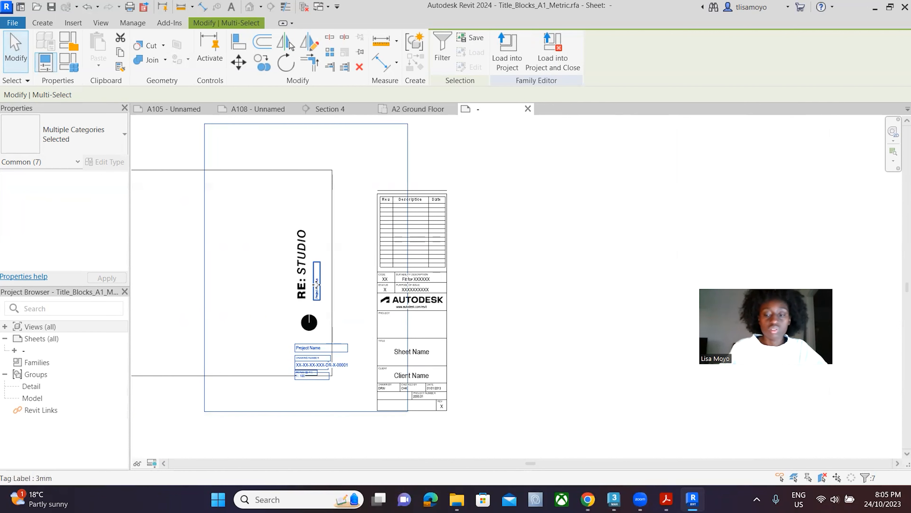
{"action": "key", "text": "Up"}
{"action": "key", "text": "Up"}
{"action": "key", "text": "Up"}
{"action": "left_click", "coordinate": [316, 297]}
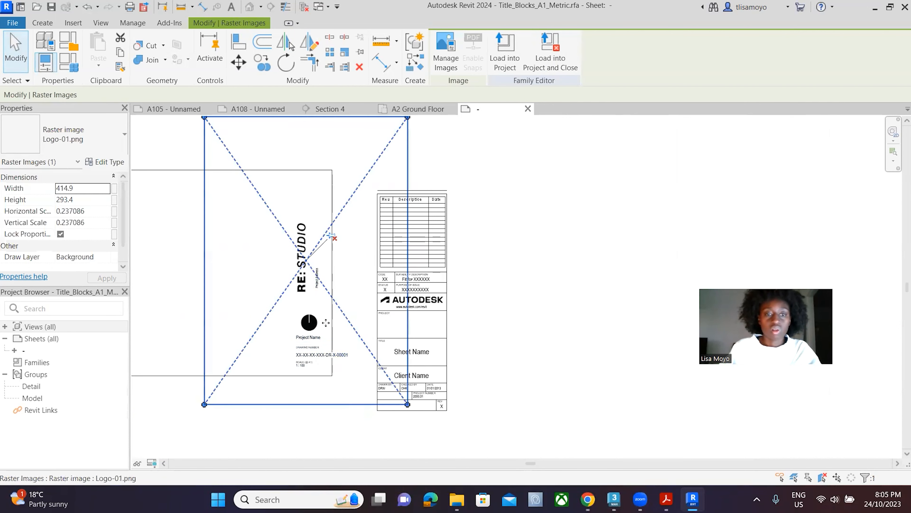
{"action": "key", "text": "Escape"}
- Move the black circle up slightly to widen the gap above the Project Name label
{"action": "scroll", "coordinate": [331, 315], "scroll_direction": "up", "scroll_amount": 3}
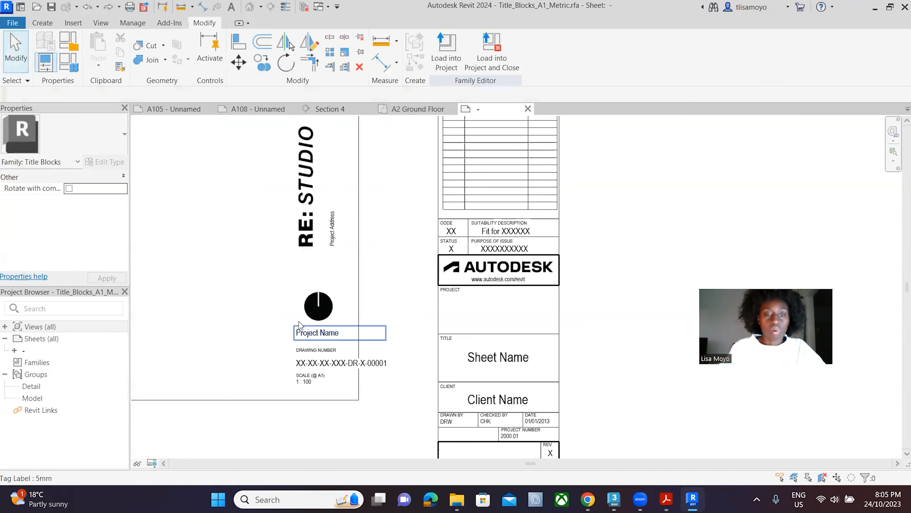
{"action": "left_click", "coordinate": [338, 285]}
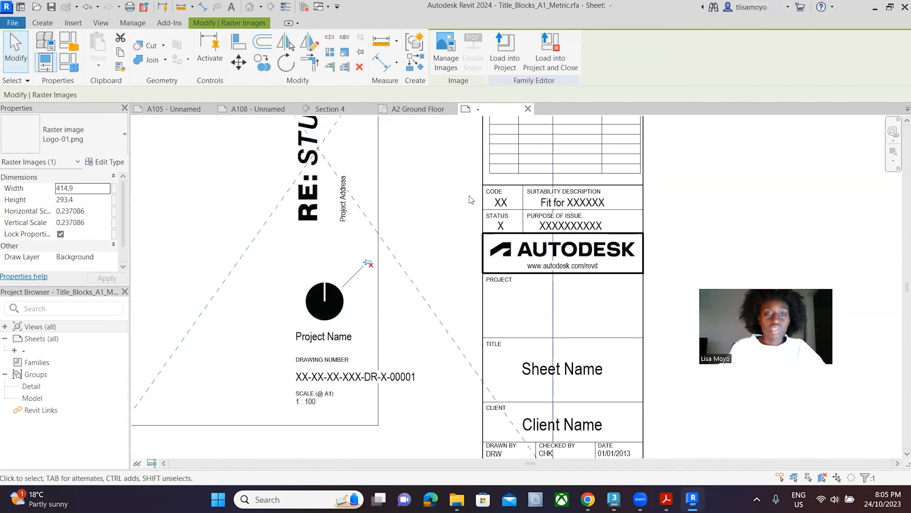
{"action": "scroll", "coordinate": [339, 304], "scroll_direction": "down", "scroll_amount": 3}
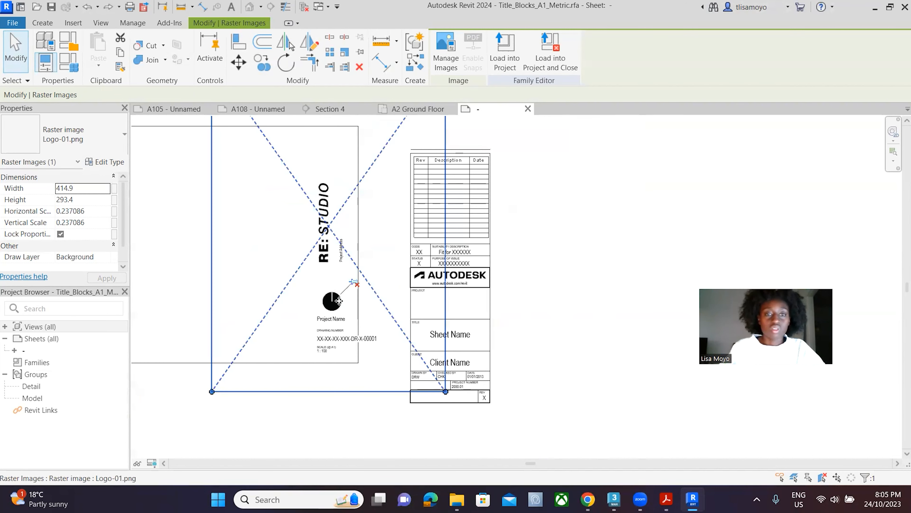
{"action": "left_click", "coordinate": [508, 331]}
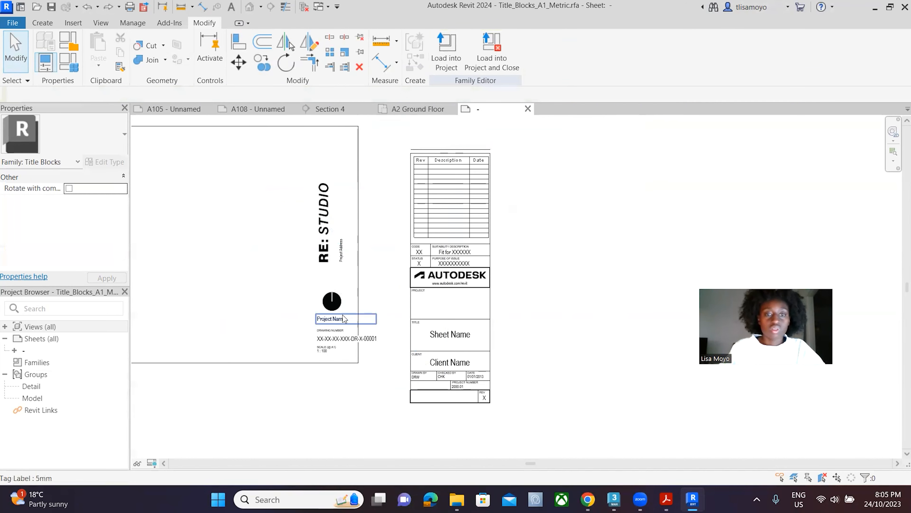
{"action": "left_click", "coordinate": [329, 304]}
{"action": "left_click_drag", "start_coordinate": [329, 304], "coordinate": [331, 293]}
{"action": "left_click", "coordinate": [389, 176]}
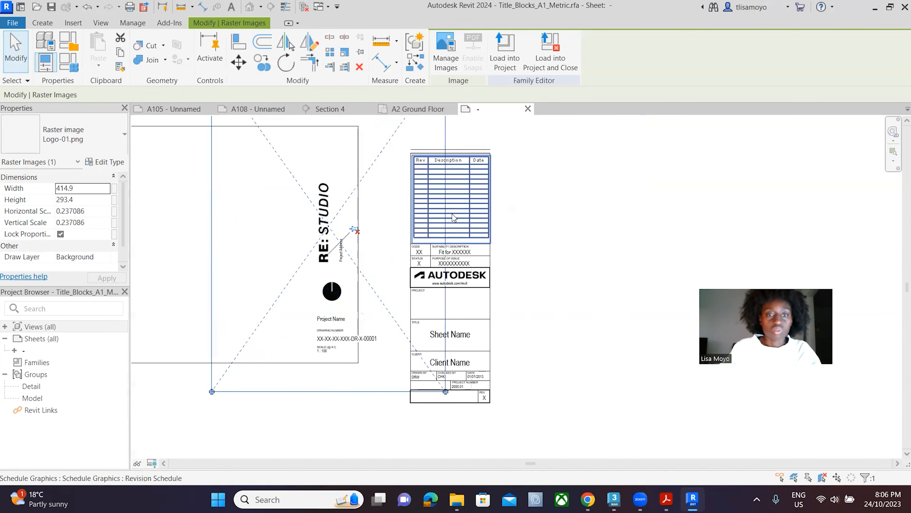
{"action": "left_click", "coordinate": [549, 246]}
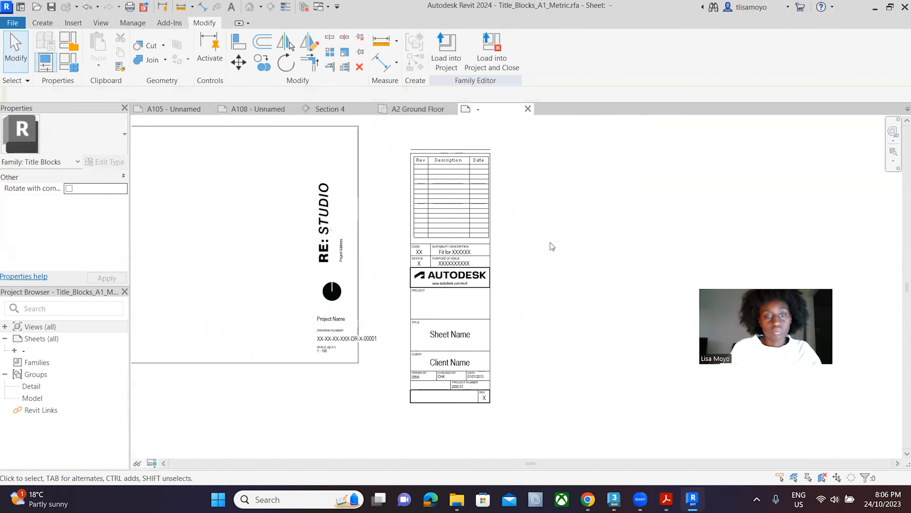
- Delete the original title block's revision schedule, Autodesk logo, sheet and client name labels and crossing lines with one crossing selection
{"action": "scroll", "coordinate": [364, 336], "scroll_direction": "up", "scroll_amount": 2}
{"action": "scroll", "coordinate": [486, 344], "scroll_direction": "down", "scroll_amount": 3}
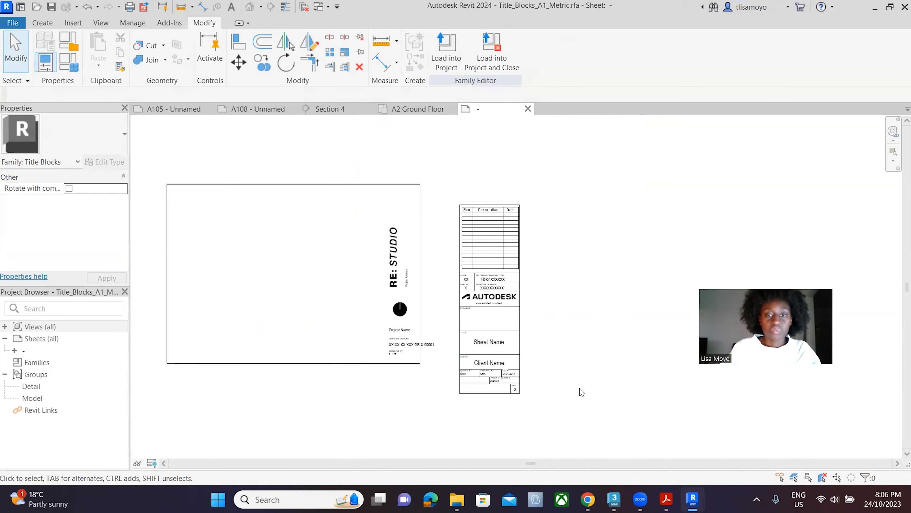
{"action": "left_click_drag", "start_coordinate": [558, 400], "coordinate": [517, 183]}
{"action": "left_click", "coordinate": [516, 185]}
{"action": "scroll", "coordinate": [503, 305], "scroll_direction": "up", "scroll_amount": 2}
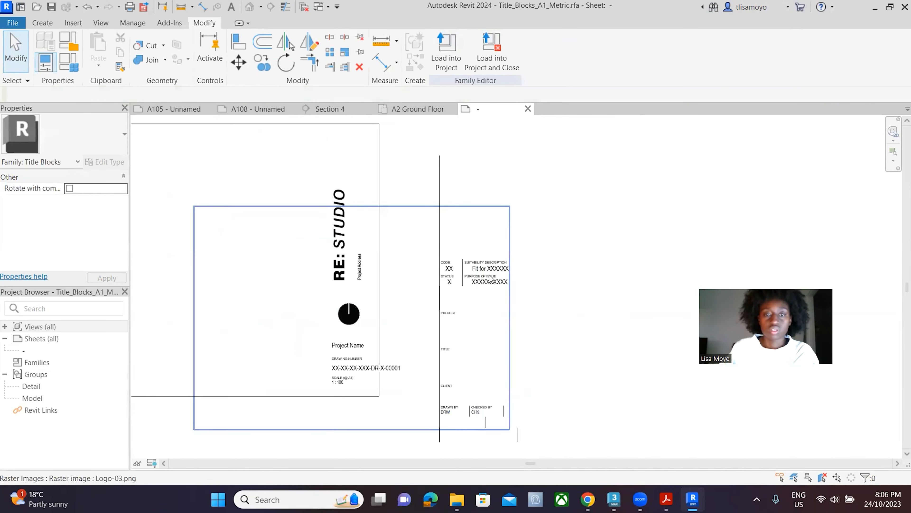
- Delete the old title block's leftover vertical border lines above its lowest segment and the code and status values
{"action": "left_click", "coordinate": [439, 197]}
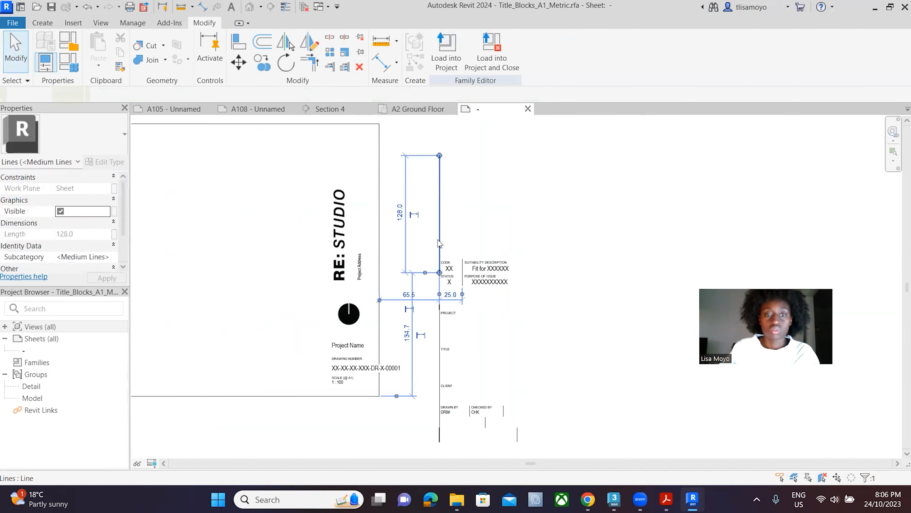
{"action": "key", "text": "Delete"}
{"action": "left_click", "coordinate": [439, 291]}
{"action": "key", "text": "Delete"}
{"action": "left_click", "coordinate": [448, 268]}
{"action": "key", "text": "Delete"}
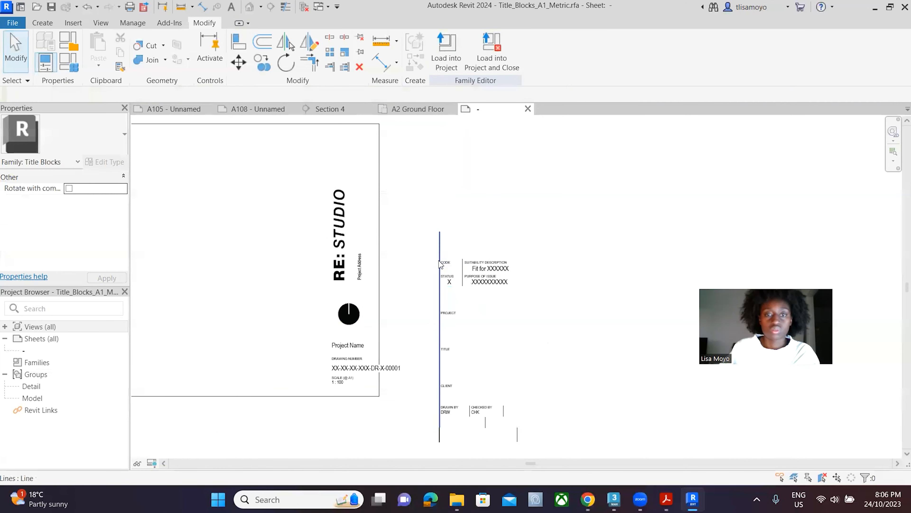
{"action": "left_click", "coordinate": [440, 269]}
{"action": "key", "text": "Delete"}
{"action": "left_click", "coordinate": [448, 277]}
{"action": "key", "text": "Delete"}
- Delete the CODE, STATUS, SUITABILITY DESCRIPTION and PURPOSE OF ISSUE texts, the remaining suitability and purpose values, and the divider line
{"action": "left_click", "coordinate": [446, 262]}
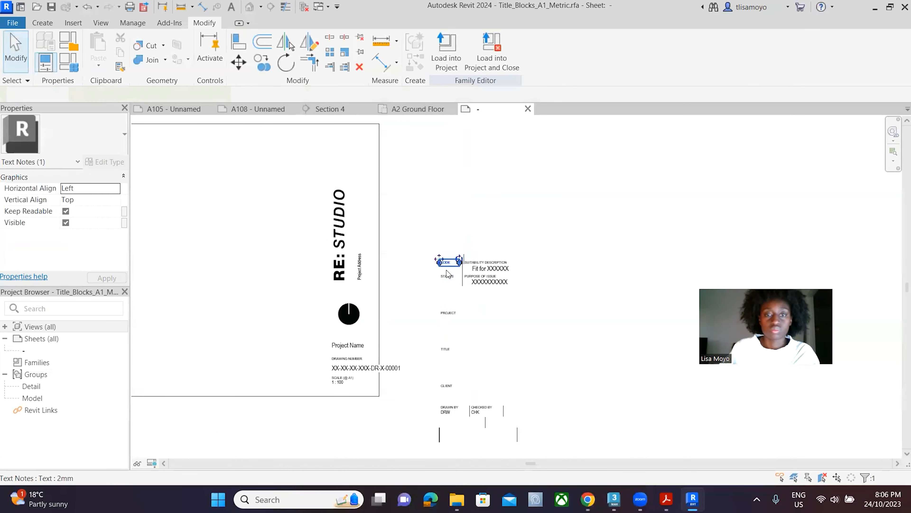
{"action": "key", "text": "Delete"}
{"action": "left_click", "coordinate": [448, 277]}
{"action": "key", "text": "Delete"}
{"action": "left_click", "coordinate": [487, 283]}
{"action": "key", "text": "Delete"}
{"action": "left_click", "coordinate": [489, 268]}
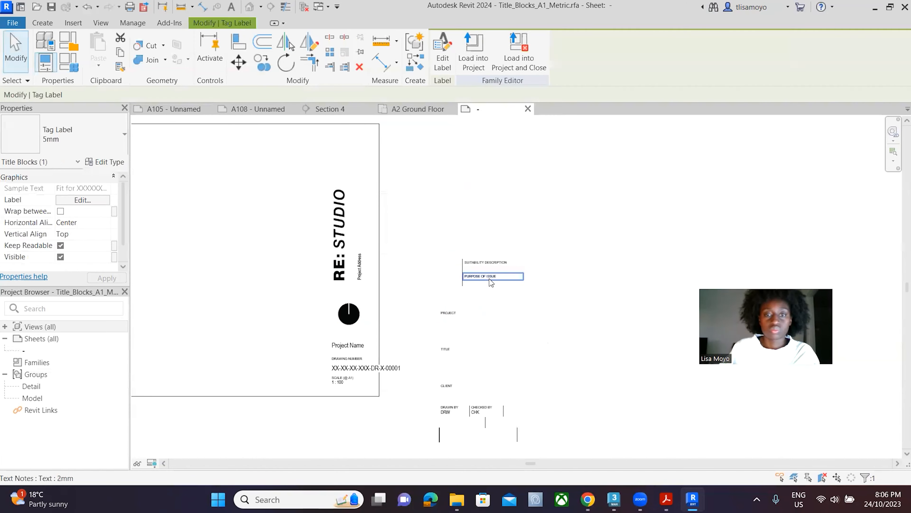
{"action": "key", "text": "Delete"}
{"action": "left_click", "coordinate": [483, 267]}
{"action": "key", "text": "Delete"}
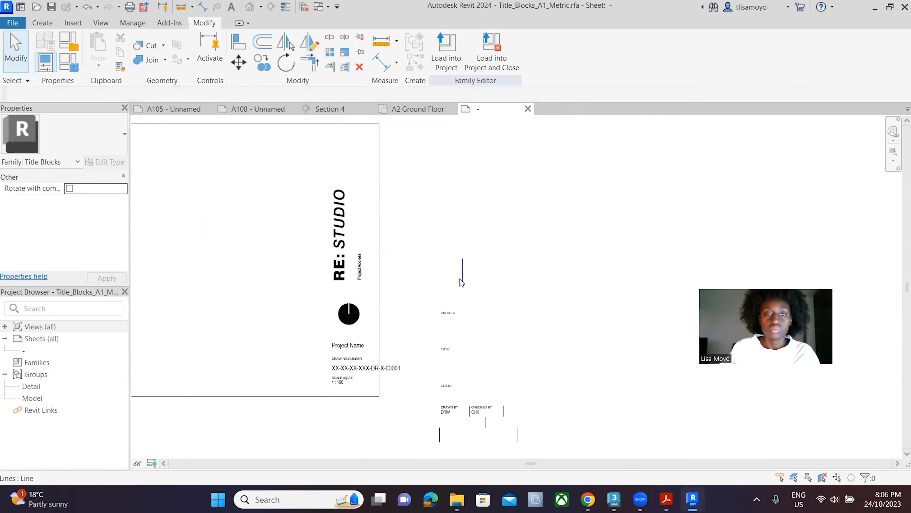
{"action": "left_click", "coordinate": [463, 280]}
{"action": "key", "text": "Delete"}
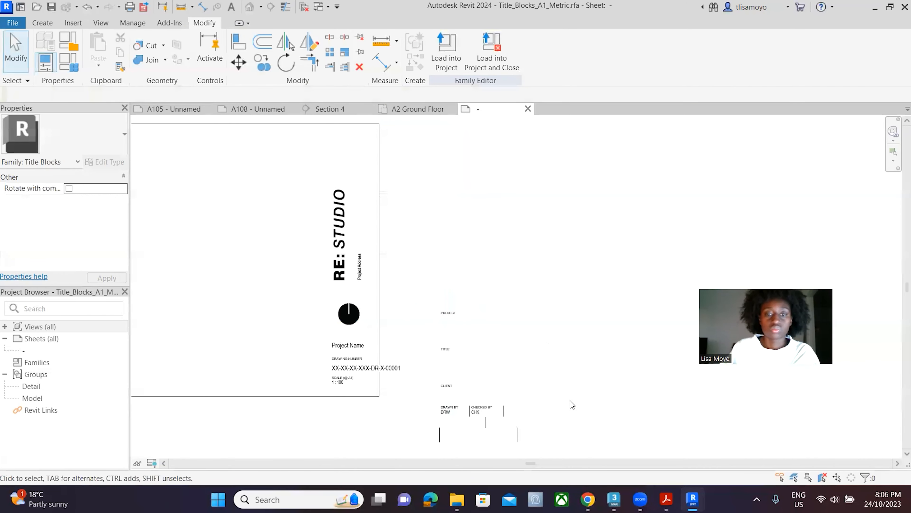
- Move a short leftover vertical line into the new sheet beside the Project Name label and rotate it 90° to horizontal
{"action": "left_click", "coordinate": [320, 343]}
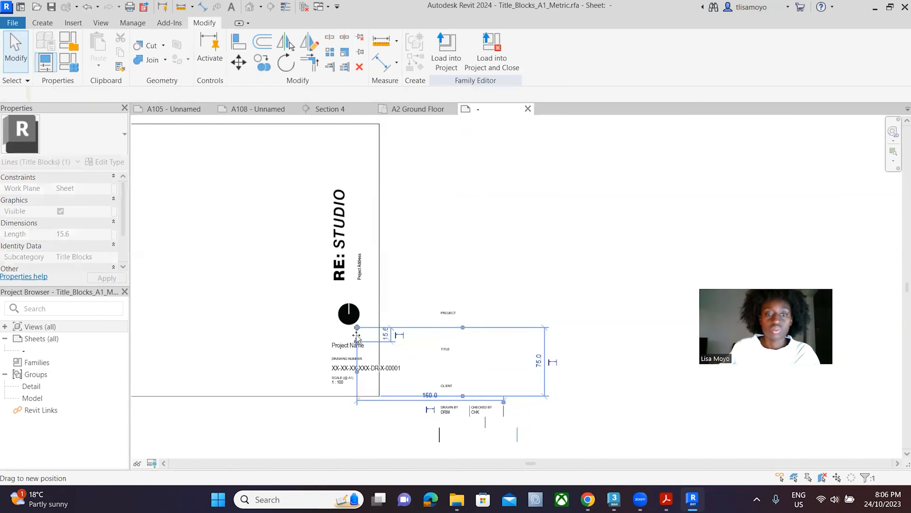
{"action": "left_click_drag", "start_coordinate": [320, 341], "coordinate": [293, 336]}
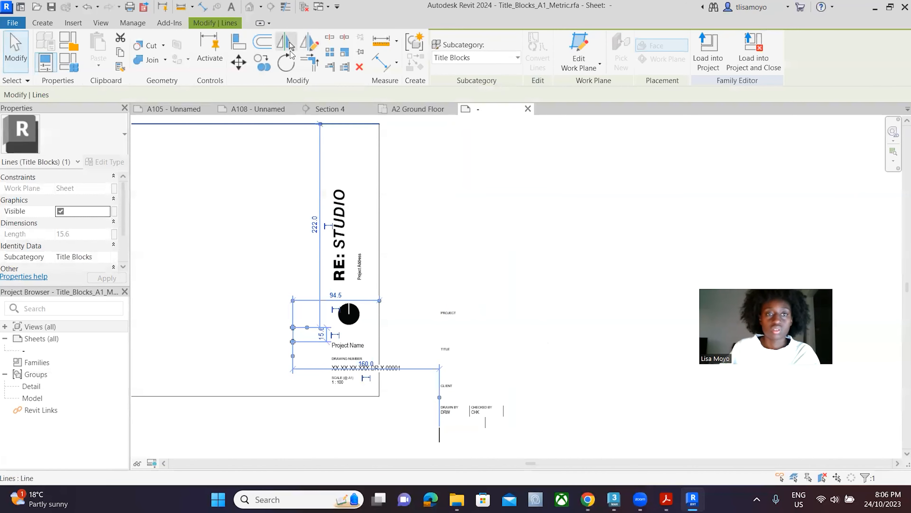
{"action": "left_click", "coordinate": [286, 64]}
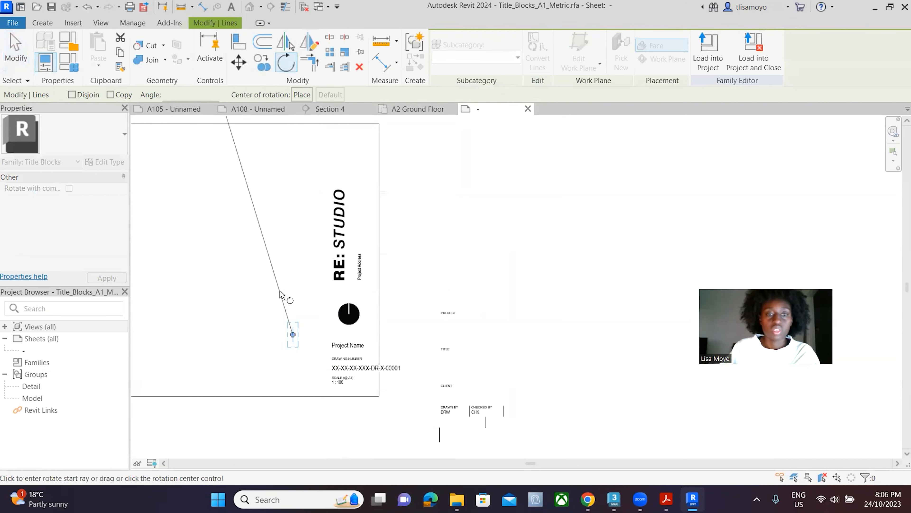
{"action": "left_click", "coordinate": [292, 296]}
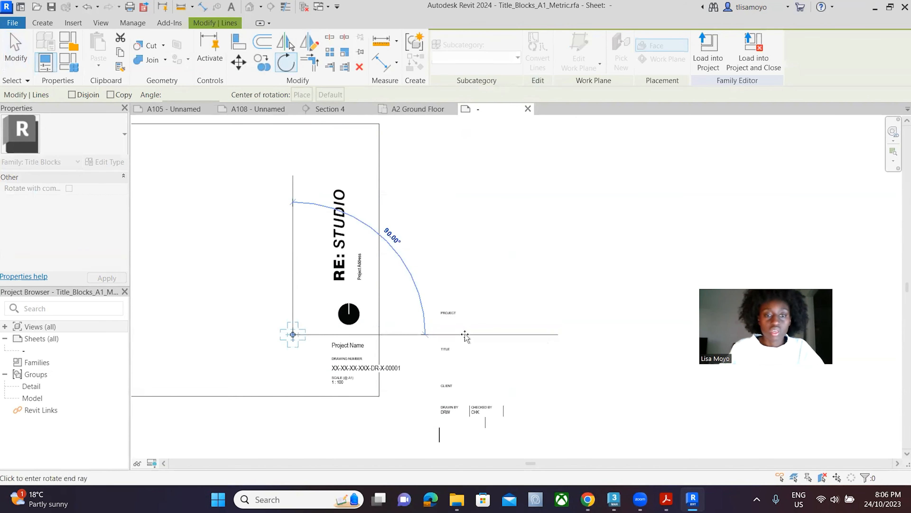
{"action": "left_click", "coordinate": [465, 334]}
- Place the horizontal line between the black circle and the Project Name label, stretched to about 35 mm long
{"action": "scroll", "coordinate": [241, 344], "scroll_direction": "up", "scroll_amount": 1}
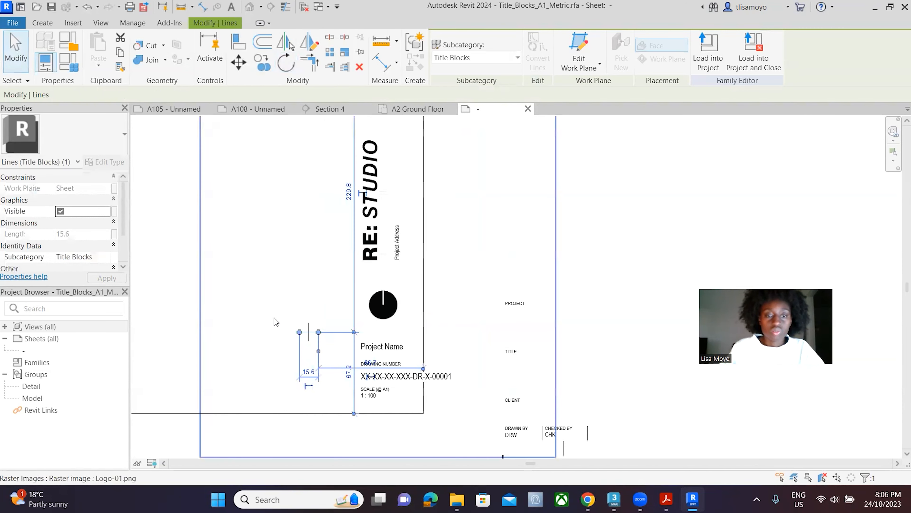
{"action": "left_click", "coordinate": [302, 327]}
{"action": "left_click", "coordinate": [620, 236]}
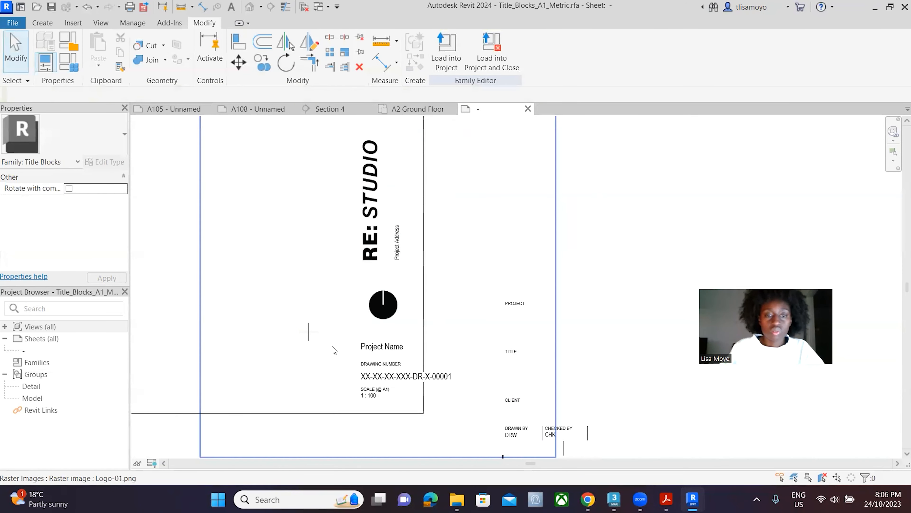
{"action": "left_click", "coordinate": [316, 332]}
{"action": "left_click_drag", "start_coordinate": [390, 311], "coordinate": [455, 337]}
{"action": "scroll", "coordinate": [385, 330], "scroll_direction": "up", "scroll_amount": 3}
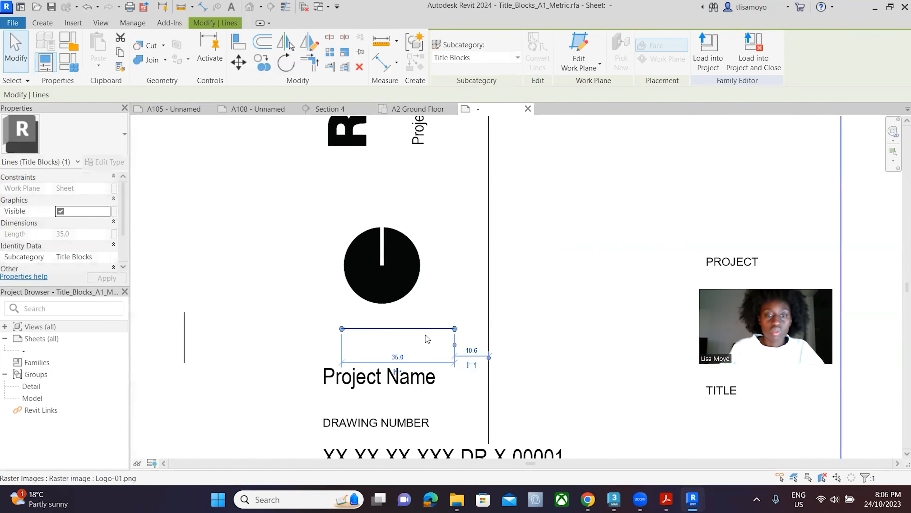
- Nudge the horizontal divider line below the black circle left until its start lines up with the Project Name label
{"action": "left_click", "coordinate": [410, 303]}
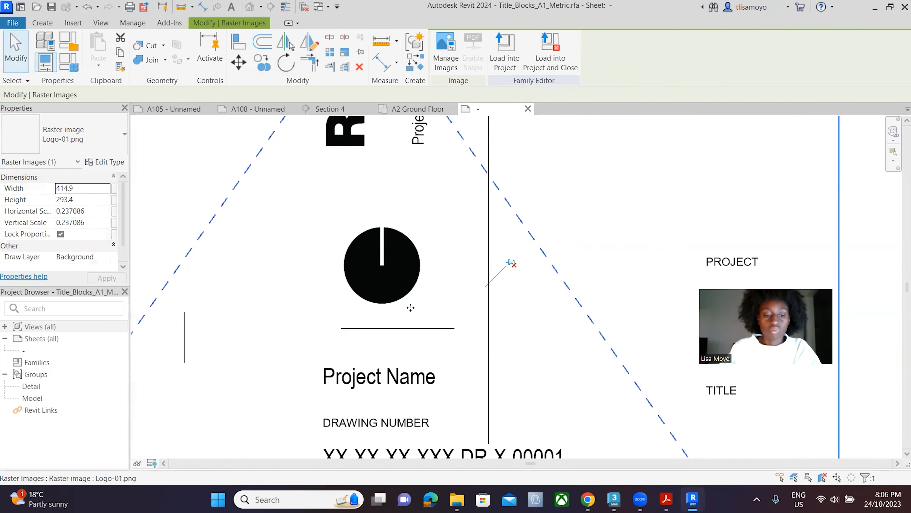
{"action": "key", "text": "Escape"}
{"action": "left_click", "coordinate": [431, 329]}
{"action": "key", "text": "Left"}
{"action": "key", "text": "Left"}
{"action": "key", "text": "Left"}
{"action": "key", "text": "Left"}
{"action": "key", "text": "Left"}
{"action": "key", "text": "Left"}
{"action": "key", "text": "Left"}
{"action": "key", "text": "Left"}
{"action": "key", "text": "Left"}
{"action": "left_click_drag", "start_coordinate": [435, 329], "coordinate": [420, 233]}
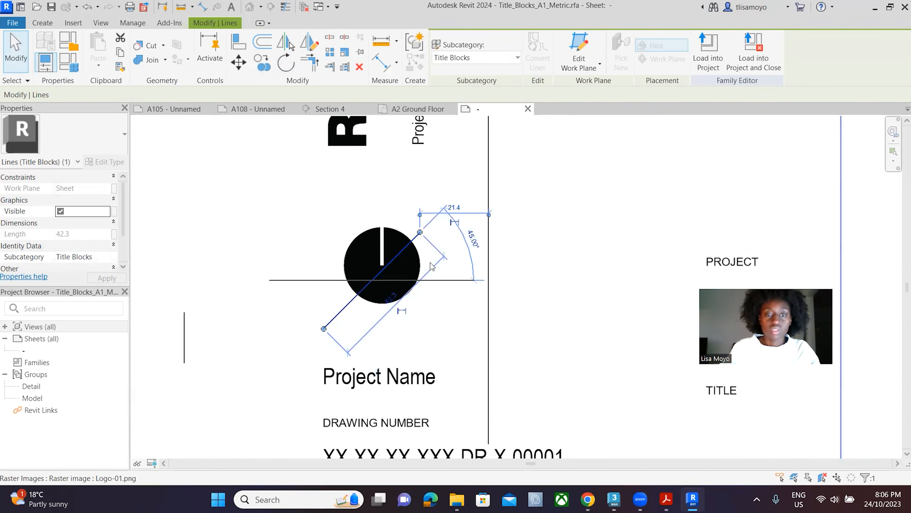
{"action": "key", "text": "Escape"}
{"action": "key", "text": "ctrl+z"}
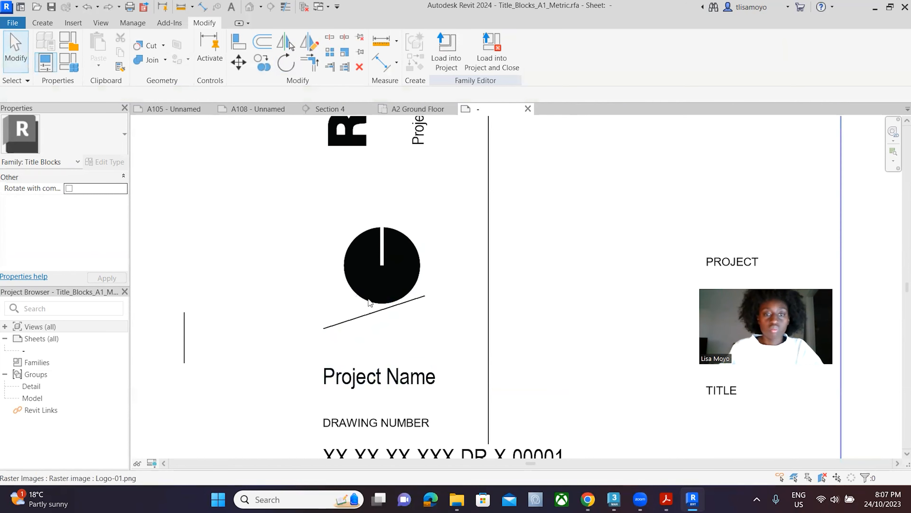
{"action": "key", "text": "ctrl+z"}
- Nudge the black circle image slightly left over the divider line and shift the vertical Project Address label slightly closer to the logo
{"action": "left_click", "coordinate": [386, 290]}
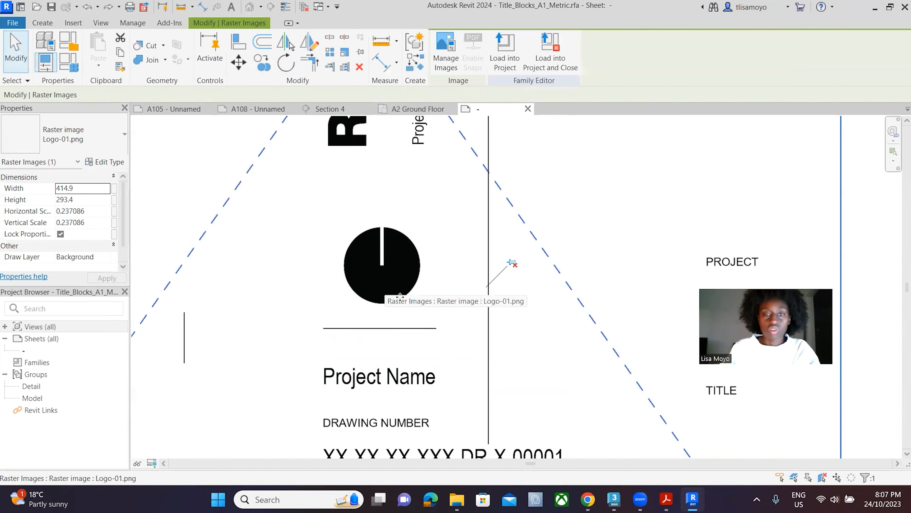
{"action": "key", "text": "Left"}
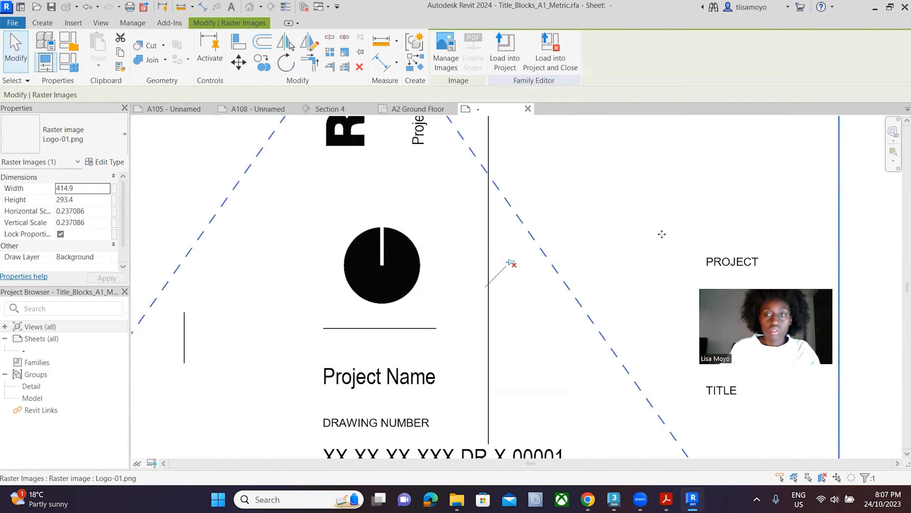
{"action": "left_click", "coordinate": [444, 226]}
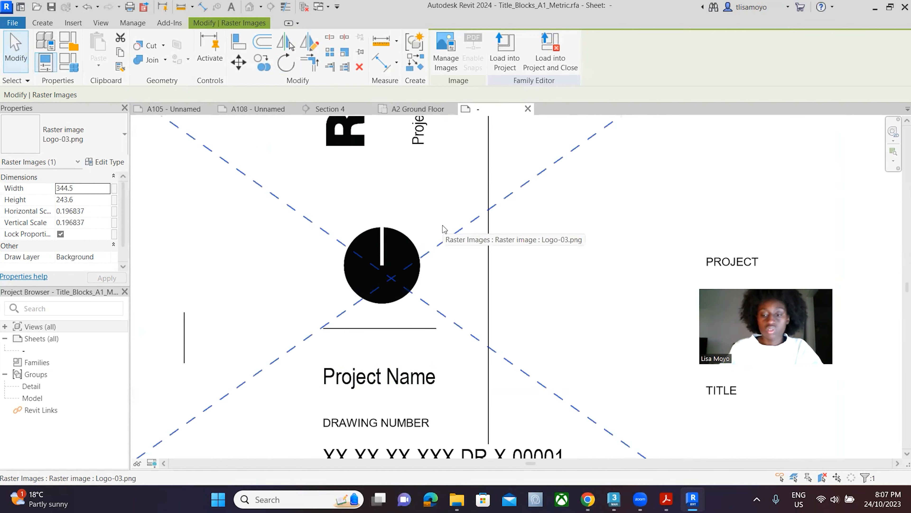
{"action": "key", "text": "Left"}
{"action": "key", "text": "Left"}
{"action": "key", "text": "Left"}
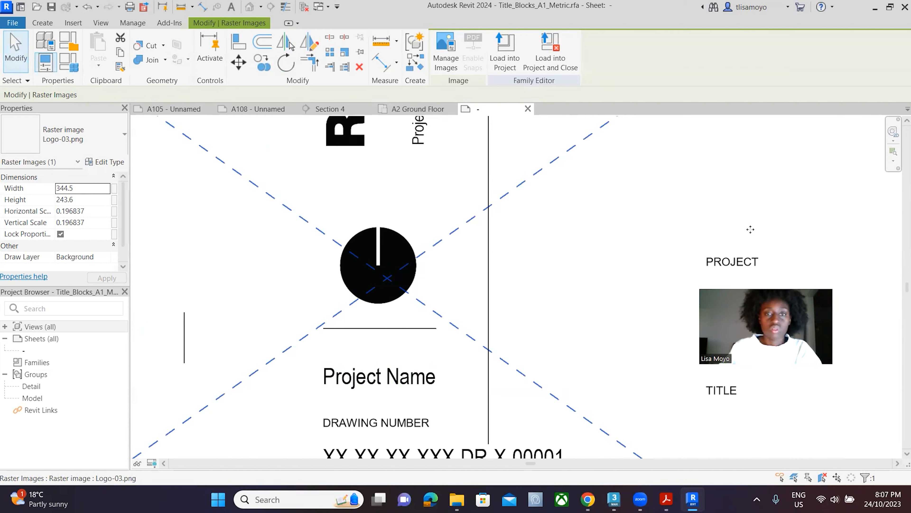
{"action": "left_click", "coordinate": [457, 133]}
{"action": "left_click_drag", "start_coordinate": [428, 146], "coordinate": [422, 146]}
- Delete the stray vertical line left of the circle and the old PROJECT, TITLE and CLIENT texts outside the sheet
{"action": "scroll", "coordinate": [425, 205], "scroll_direction": "down", "scroll_amount": 4}
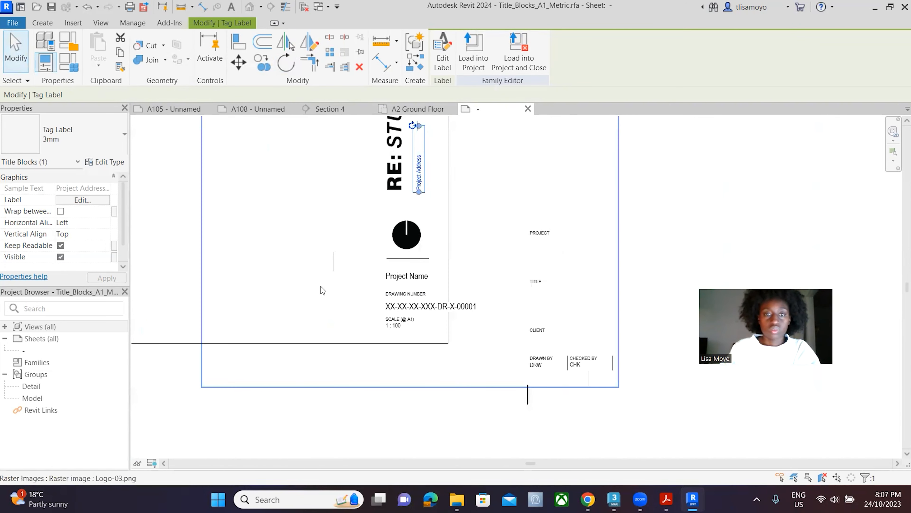
{"action": "left_click", "coordinate": [334, 270]}
{"action": "key", "text": "Delete"}
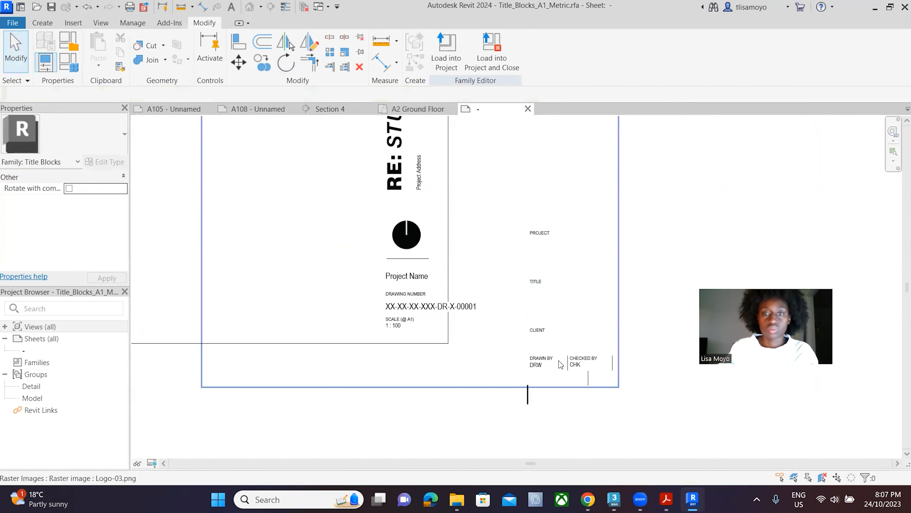
{"action": "left_click", "coordinate": [539, 233]}
{"action": "key", "text": "Escape"}
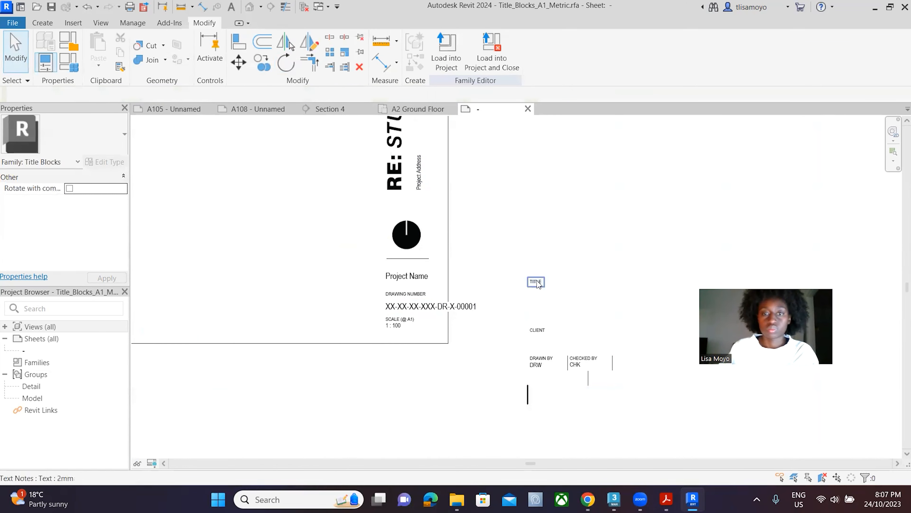
{"action": "left_click", "coordinate": [536, 283]}
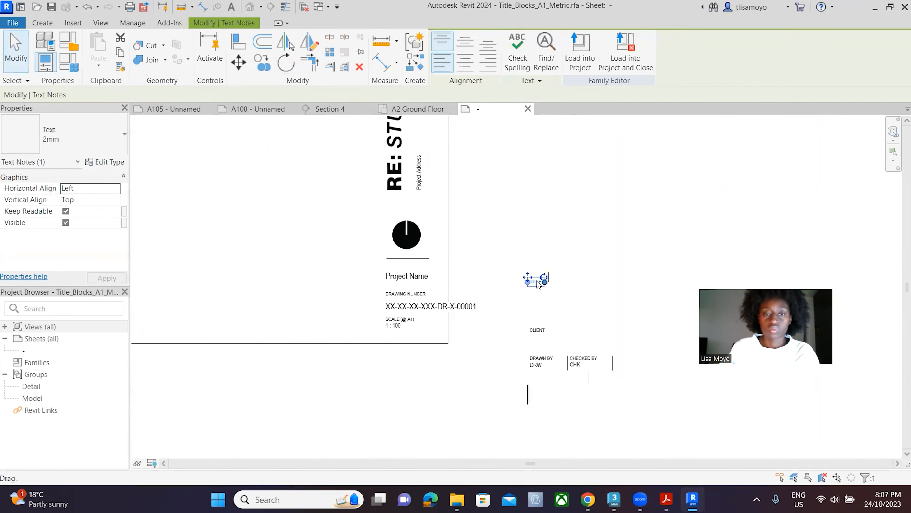
{"action": "key", "text": "Escape"}
{"action": "left_click", "coordinate": [540, 333]}
{"action": "key", "text": "Delete"}
- Delete the DRAWN BY and CHECKED BY texts with their DRW and CHK values, and the short thick line below them
{"action": "left_click", "coordinate": [538, 365]}
{"action": "key", "text": "Delete"}
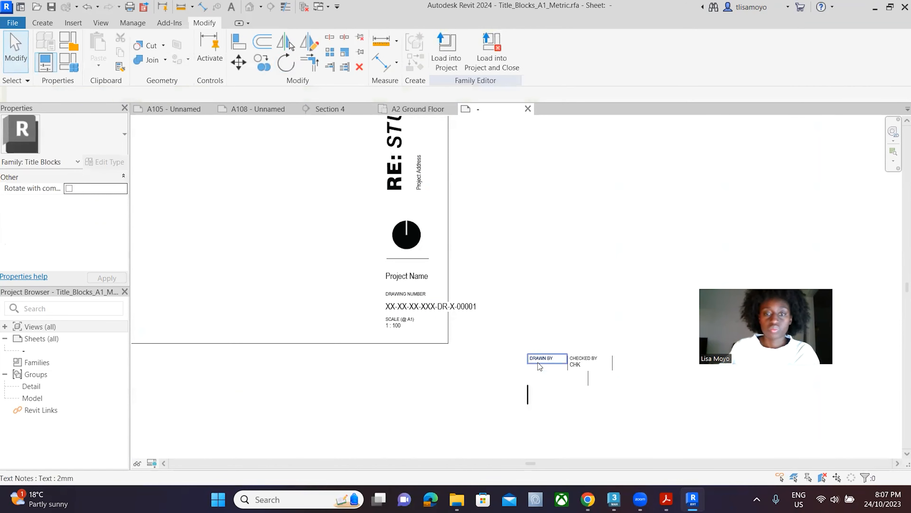
{"action": "left_click", "coordinate": [538, 360]}
{"action": "key", "text": "Delete"}
{"action": "left_click", "coordinate": [528, 394]}
{"action": "key", "text": "Delete"}
{"action": "left_click", "coordinate": [585, 365]}
{"action": "key", "text": "Delete"}
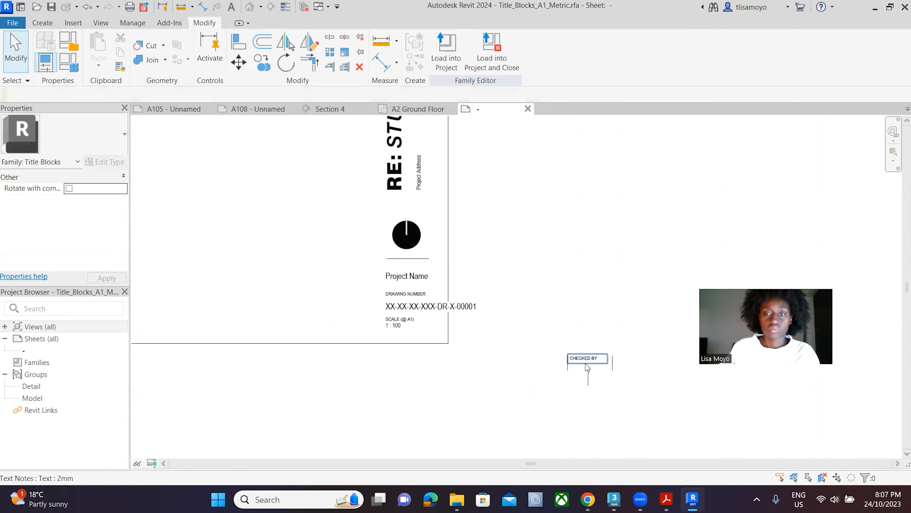
{"action": "left_click", "coordinate": [587, 364]}
{"action": "key", "text": "Delete"}
- Delete the remaining short vertical lines of the old title block outside the sheet
{"action": "left_click", "coordinate": [589, 377]}
{"action": "key", "text": "Escape"}
{"action": "left_click", "coordinate": [588, 376]}
{"action": "key", "text": "Delete"}
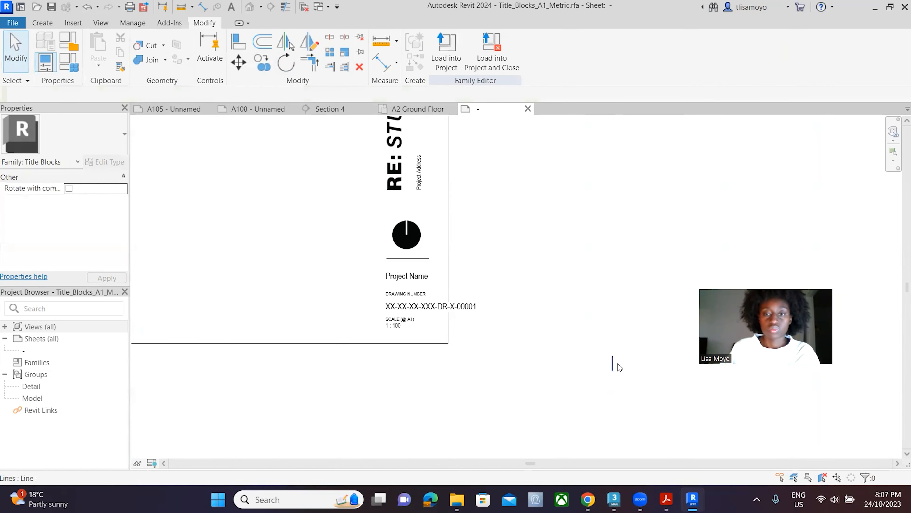
{"action": "left_click", "coordinate": [613, 364]}
{"action": "key", "text": "Delete"}
{"action": "scroll", "coordinate": [610, 377], "scroll_direction": "down", "scroll_amount": 2}
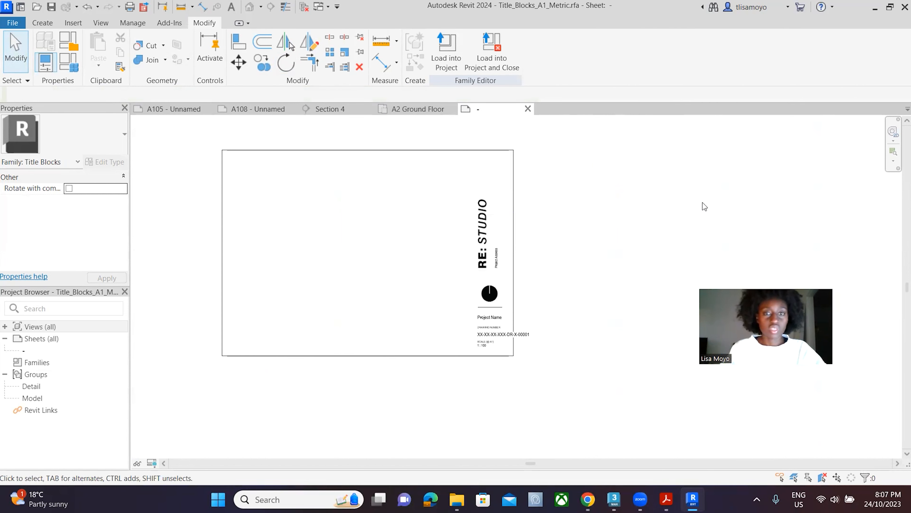
{"action": "scroll", "coordinate": [405, 245], "scroll_direction": "down", "scroll_amount": 2}
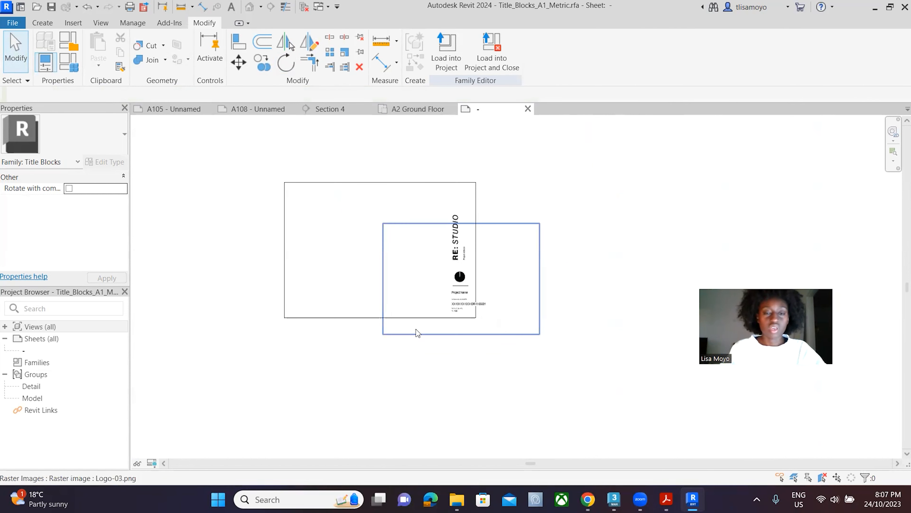
{"action": "left_click", "coordinate": [449, 47]}
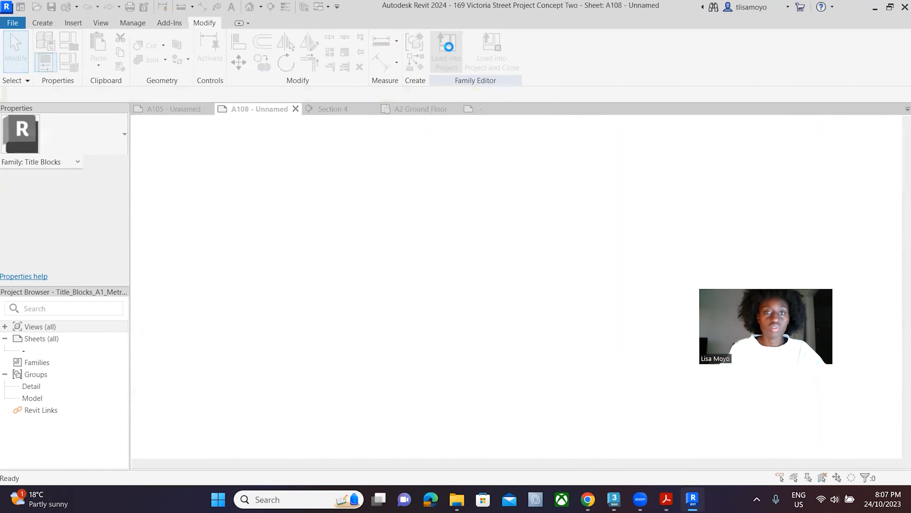
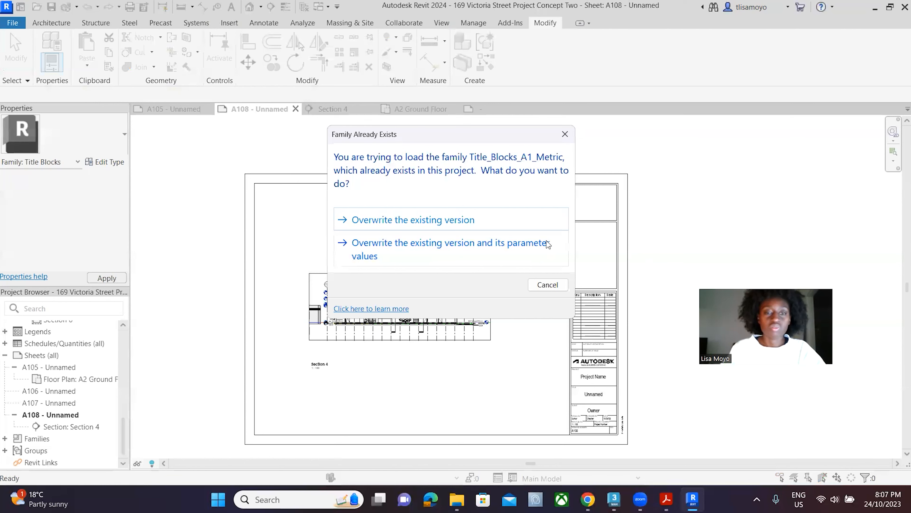
{"action": "left_click", "coordinate": [540, 288]}
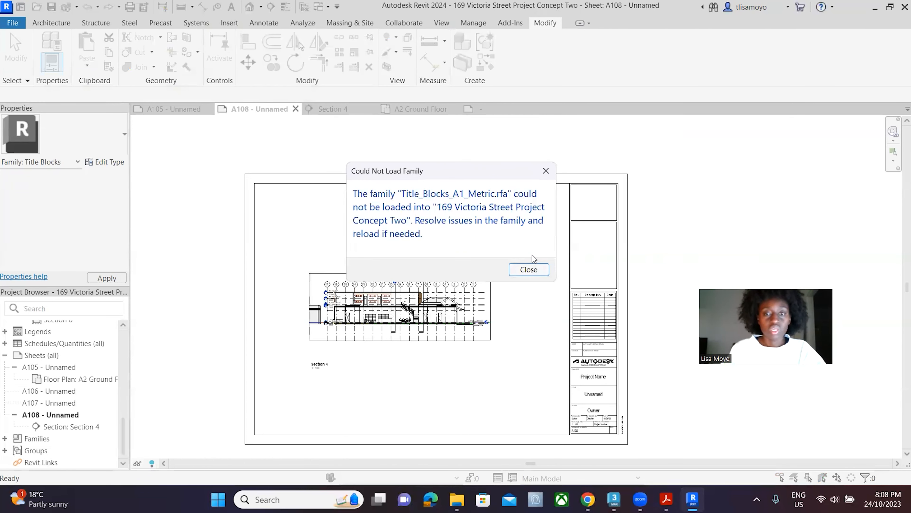
{"action": "left_click", "coordinate": [533, 271]}
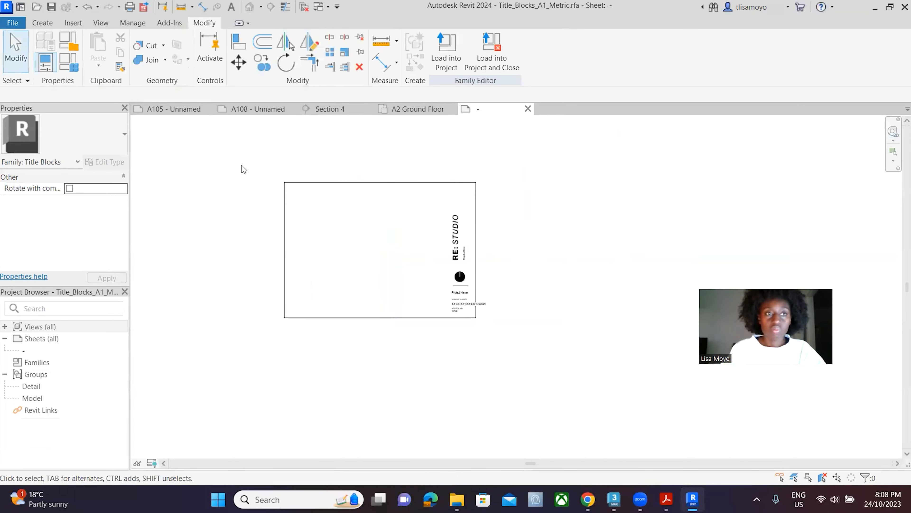
- Save the title block as a new family named Title_Blocks_A1_Tutorial in the Tutorial 09 folder
{"action": "left_click", "coordinate": [9, 26]}
{"action": "left_click", "coordinate": [43, 158]}
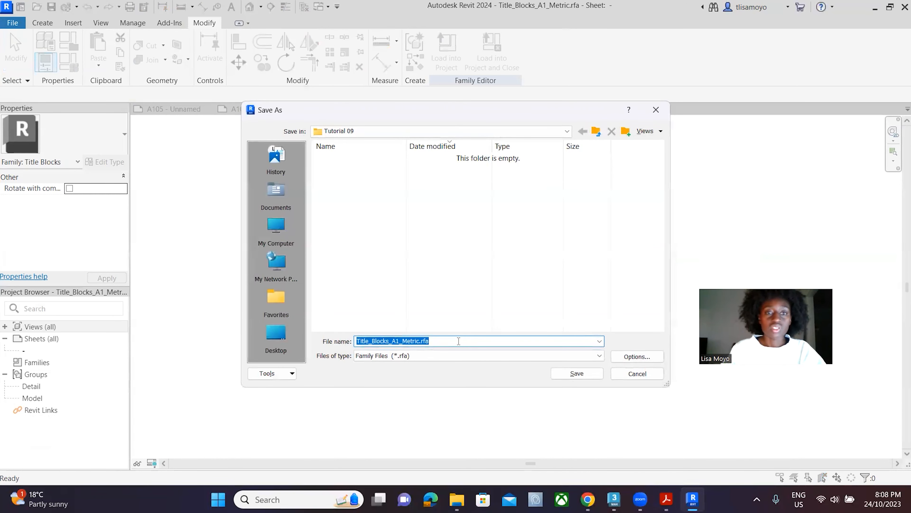
{"action": "left_click", "coordinate": [457, 341]}
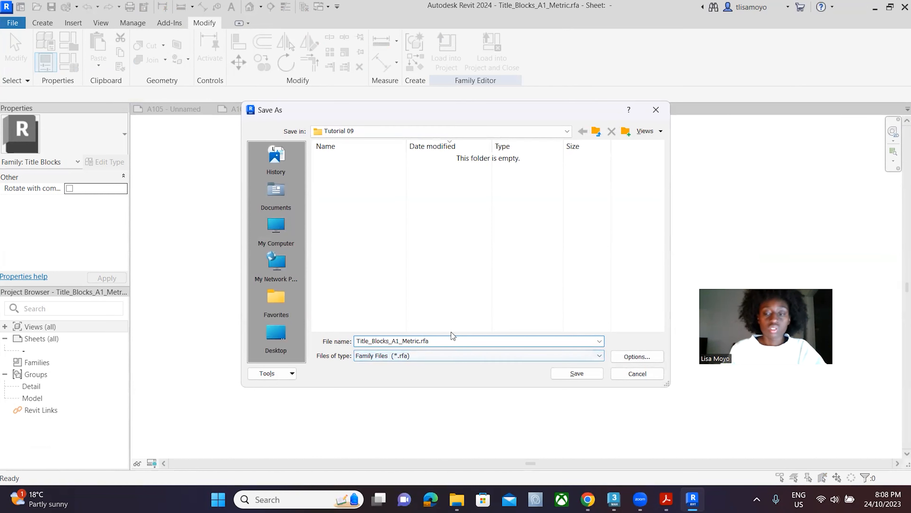
{"action": "key", "text": "BackSpace"}
{"action": "key", "text": "BackSpace"}
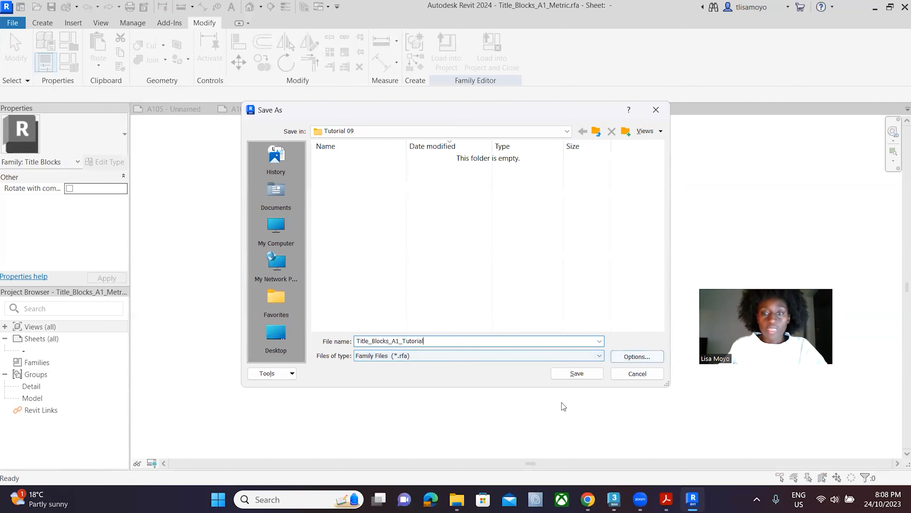
{"action": "left_click", "coordinate": [577, 374]}
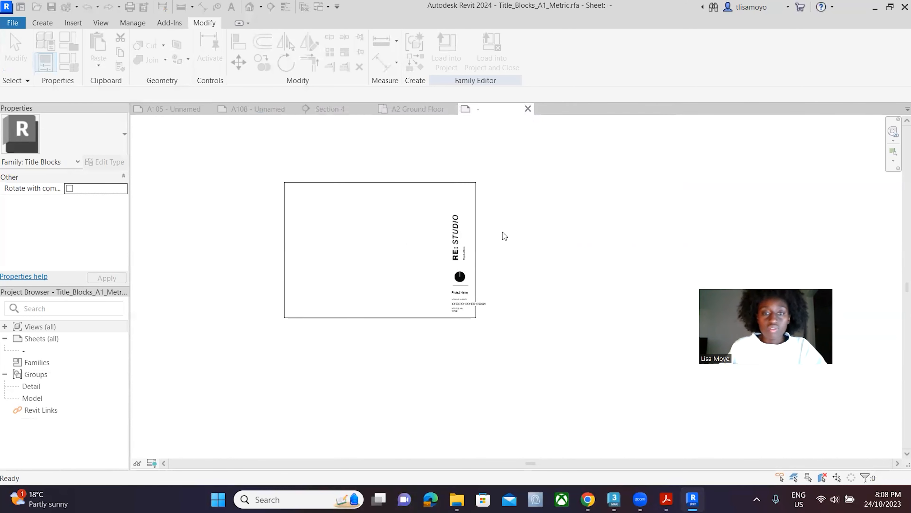
- Switch to the project's A2 Ground Floor view, start a new sheet and open the file browser for loading a title block family
{"action": "mouse_move", "coordinate": [457, 500]}
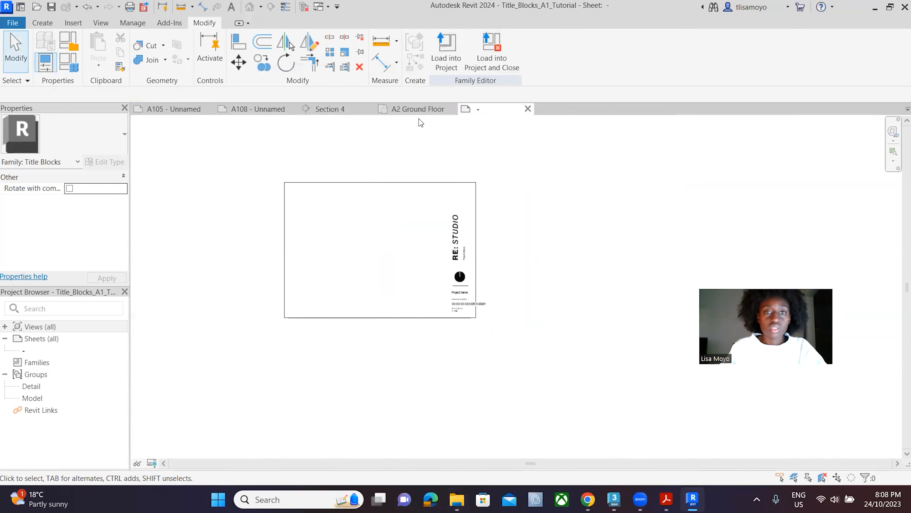
{"action": "left_click", "coordinate": [423, 109]}
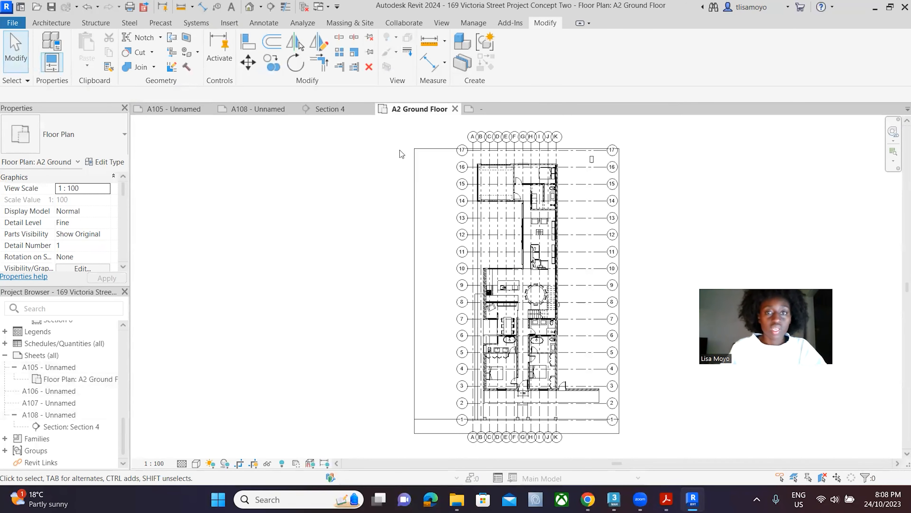
{"action": "left_click", "coordinate": [52, 355]}
{"action": "right_click", "coordinate": [53, 355]}
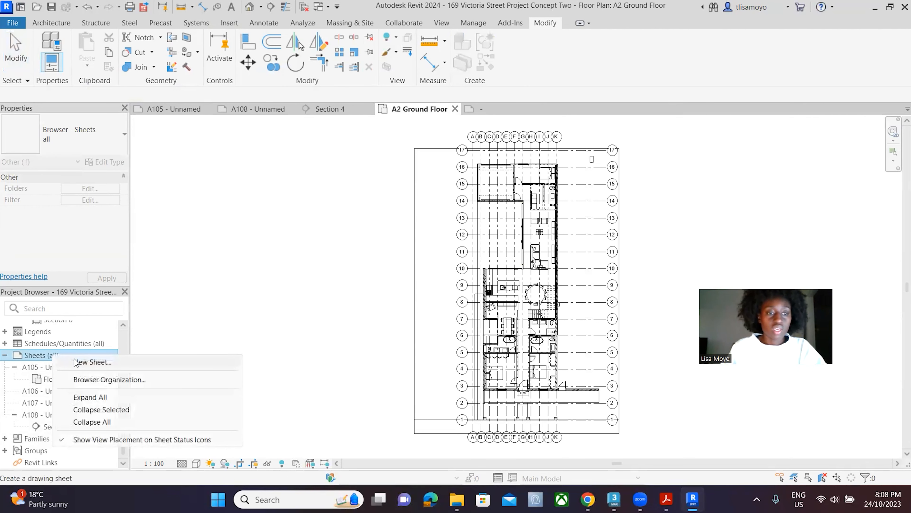
{"action": "left_click", "coordinate": [122, 361]}
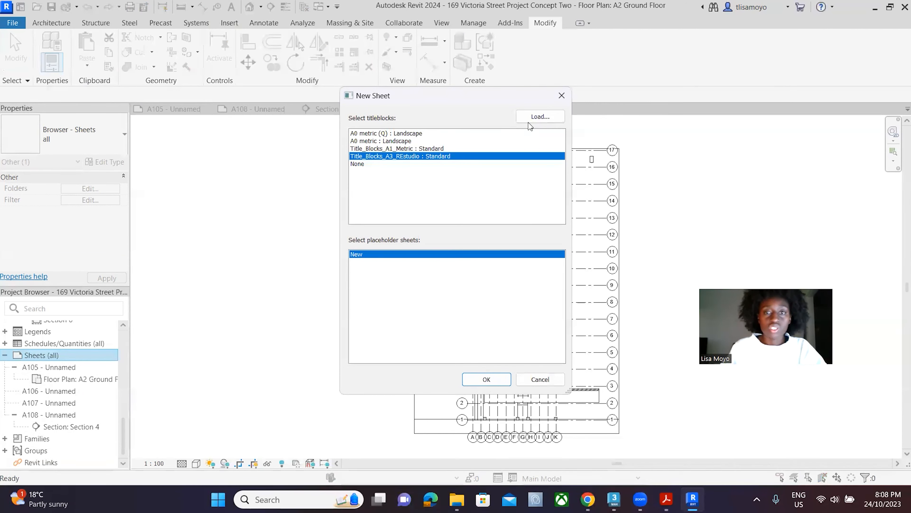
{"action": "left_click", "coordinate": [537, 117]}
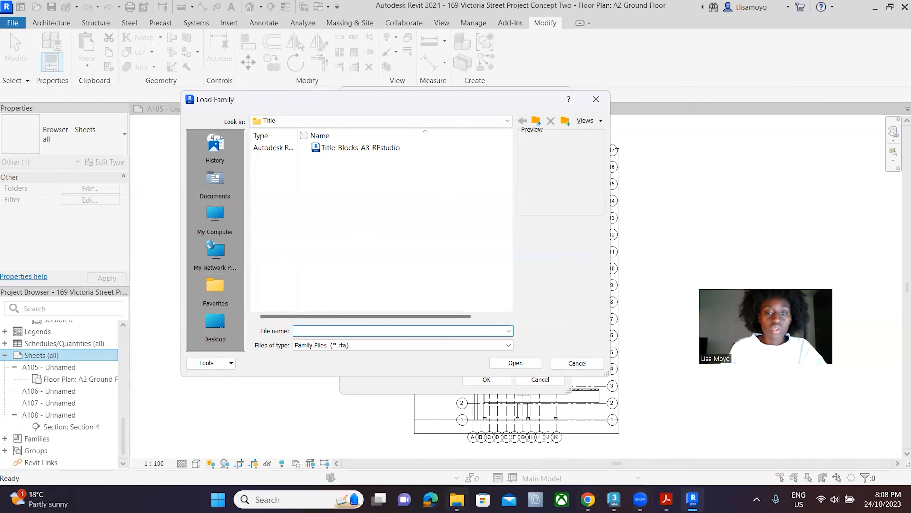
{"action": "mouse_move", "coordinate": [464, 496]}
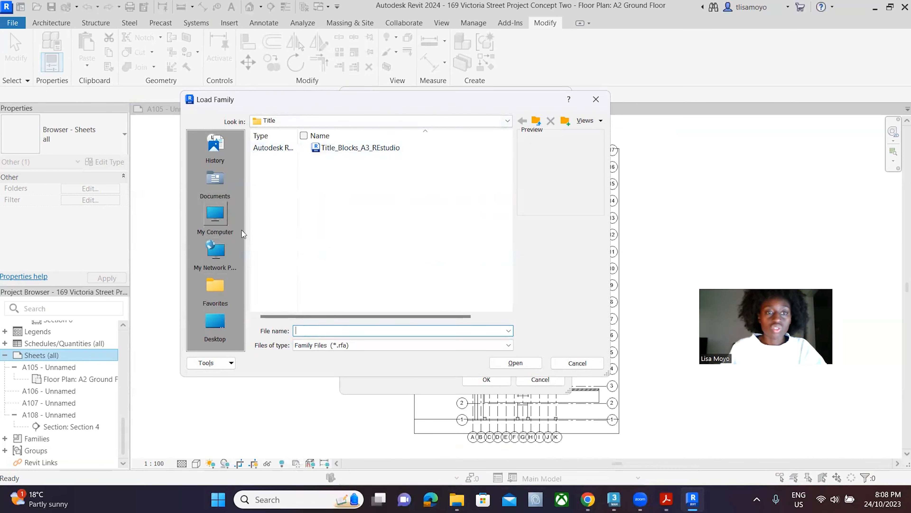
{"action": "left_click", "coordinate": [216, 225]}
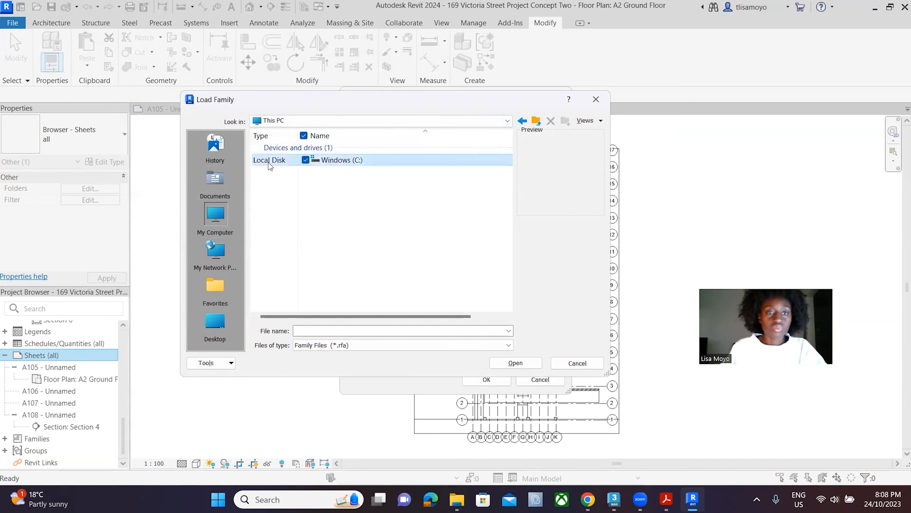
{"action": "double_click", "coordinate": [270, 160]}
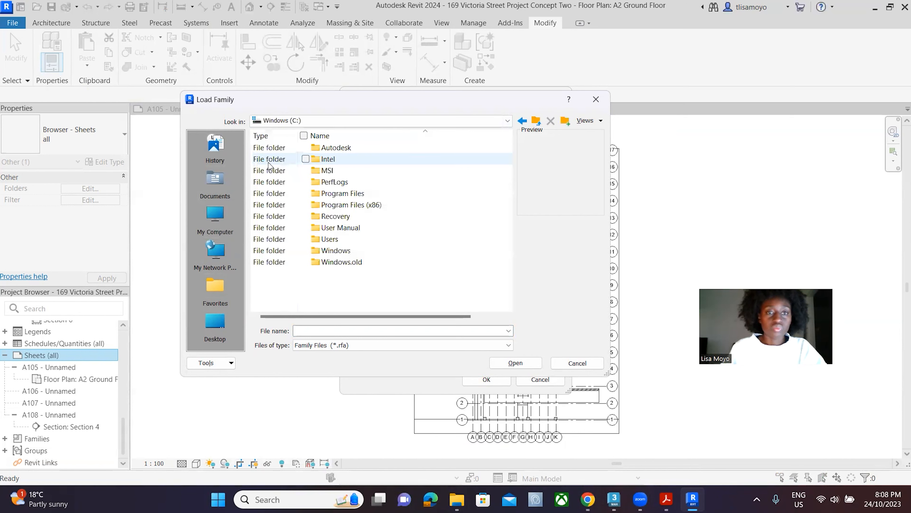
{"action": "left_click", "coordinate": [206, 226]}
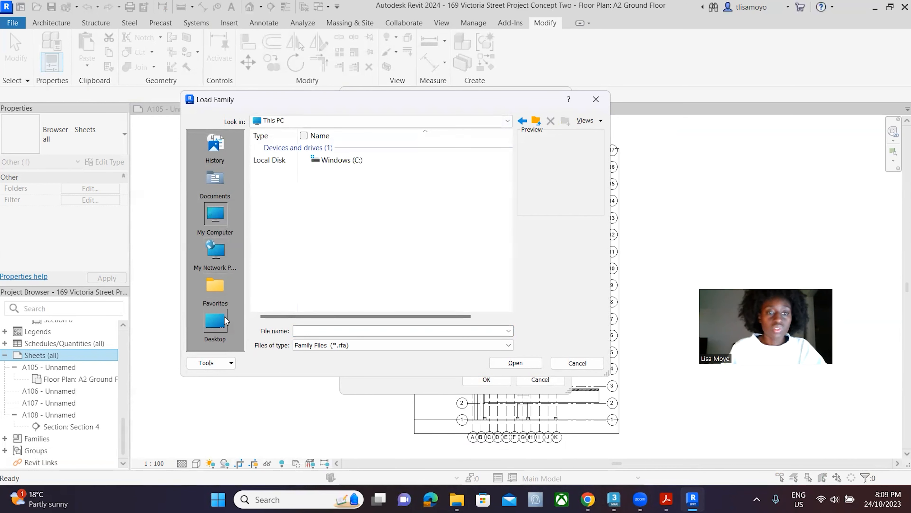
- Load the Title_Blocks_A1_Tutorial family from the Desktop's Tutorial Material, Tutorial 09 folder and create the new sheet with it
{"action": "left_click", "coordinate": [215, 323]}
{"action": "scroll", "coordinate": [356, 298], "scroll_direction": "down", "scroll_amount": 2}
{"action": "left_click", "coordinate": [353, 285]}
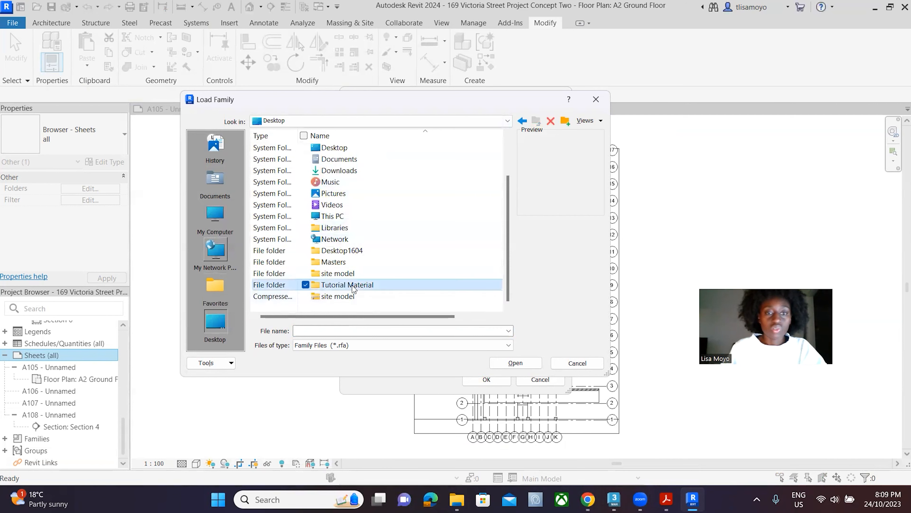
{"action": "double_click", "coordinate": [352, 286]}
{"action": "double_click", "coordinate": [332, 239]}
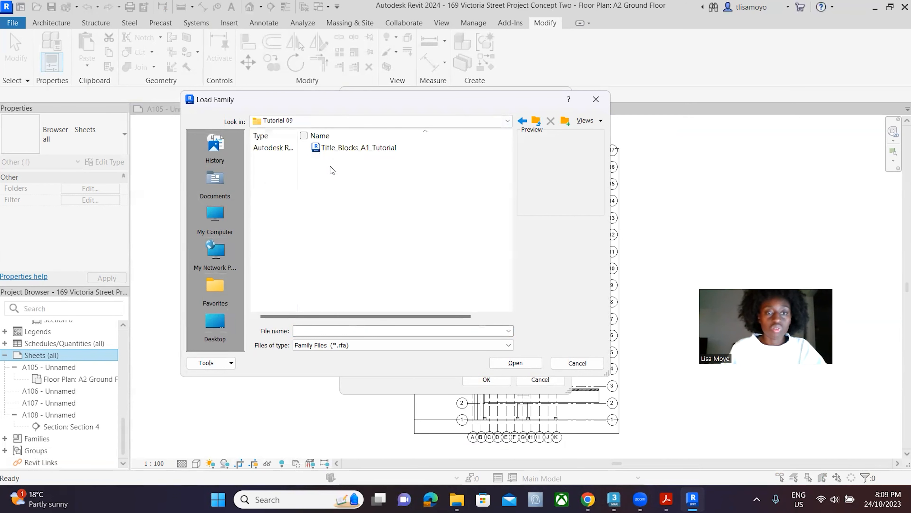
{"action": "left_click", "coordinate": [352, 148]}
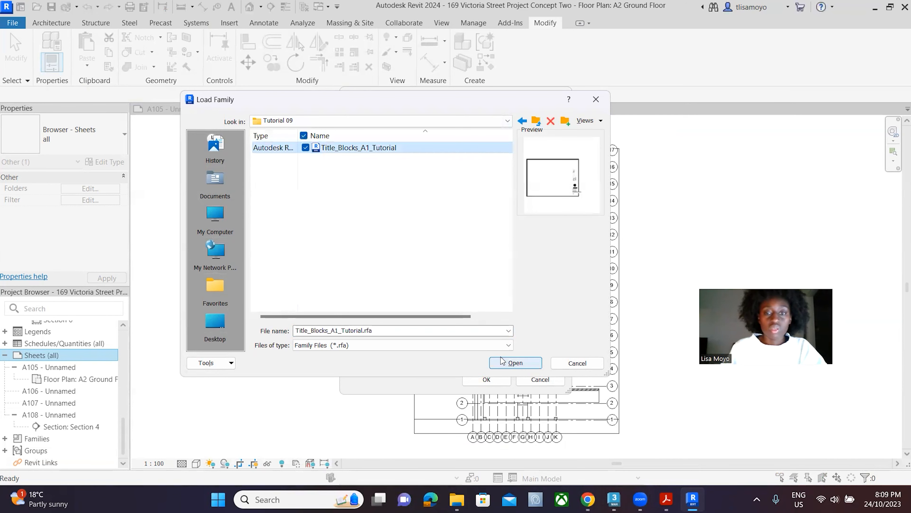
{"action": "left_click", "coordinate": [506, 364]}
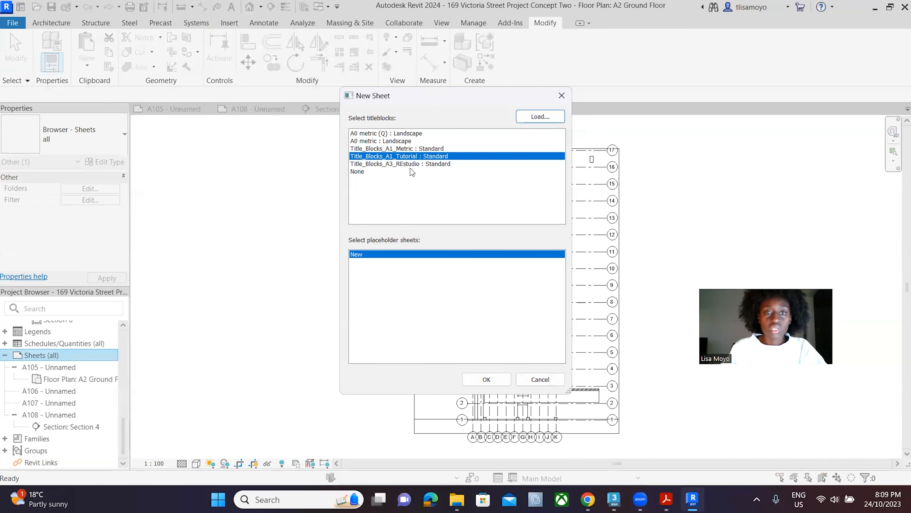
{"action": "left_click", "coordinate": [487, 379]}
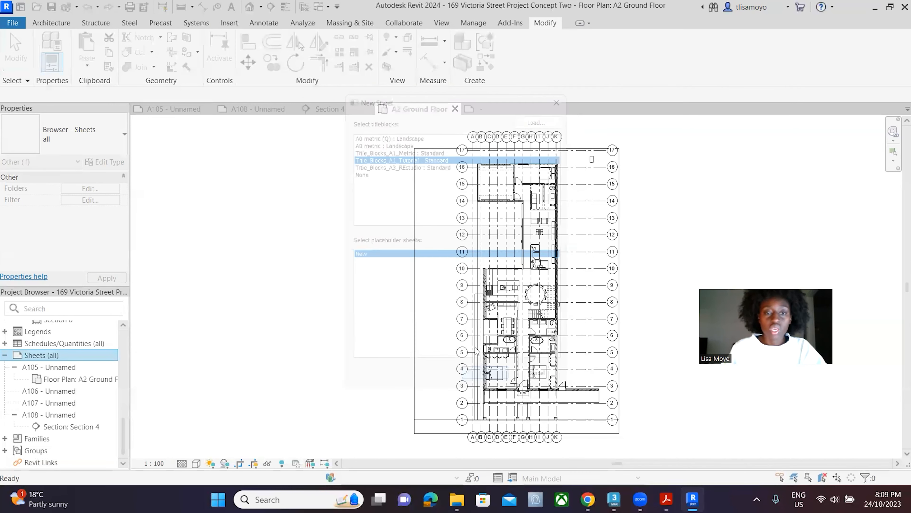
- Try to place the Section 4 view on the new sheet A109
{"action": "scroll", "coordinate": [561, 313], "scroll_direction": "down", "scroll_amount": 1}
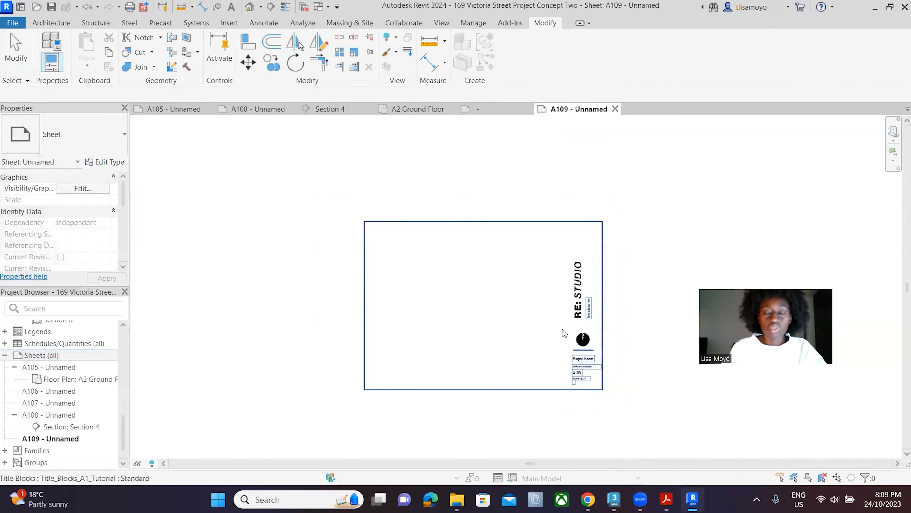
{"action": "scroll", "coordinate": [559, 397], "scroll_direction": "up", "scroll_amount": 2}
{"action": "left_click", "coordinate": [529, 364]}
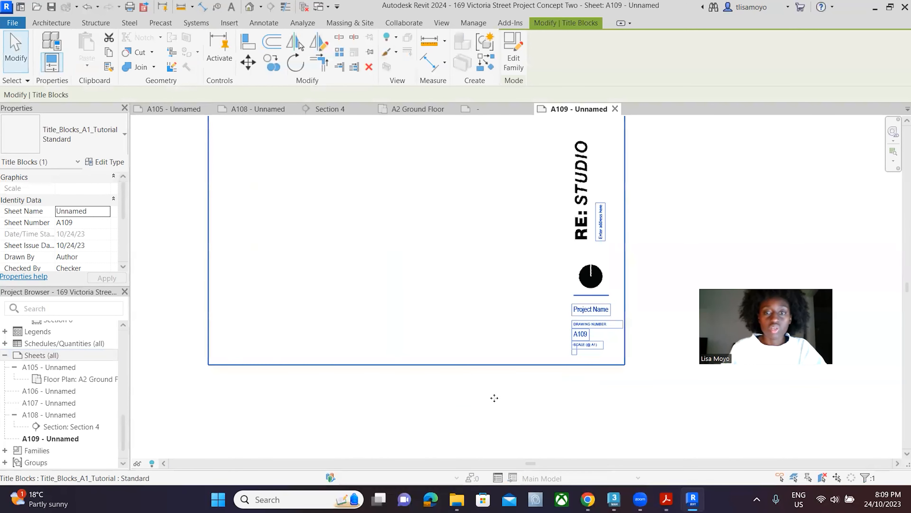
{"action": "scroll", "coordinate": [491, 398], "scroll_direction": "down", "scroll_amount": 2}
{"action": "scroll", "coordinate": [60, 370], "scroll_direction": "up", "scroll_amount": 10}
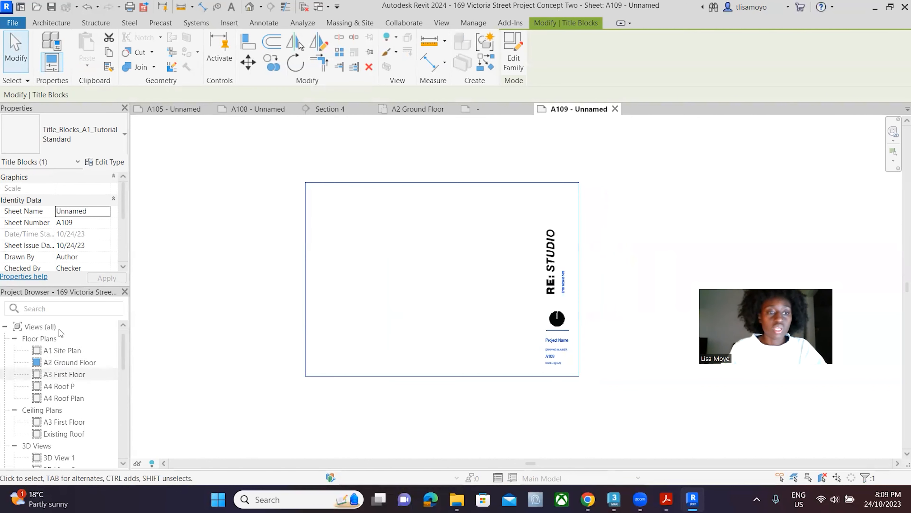
{"action": "scroll", "coordinate": [53, 388], "scroll_direction": "down", "scroll_amount": 6}
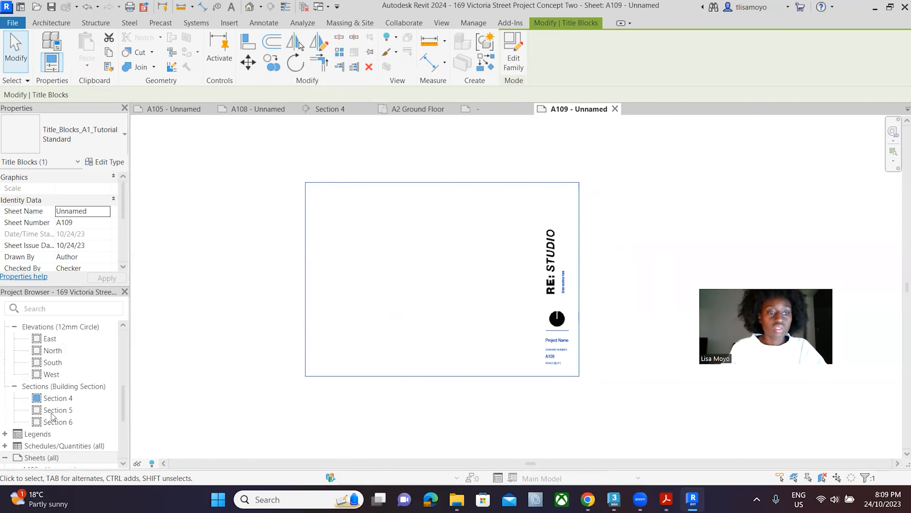
{"action": "scroll", "coordinate": [44, 397], "scroll_direction": "up", "scroll_amount": 3}
{"action": "left_click_drag", "start_coordinate": [57, 457], "coordinate": [412, 272]}
{"action": "left_click", "coordinate": [526, 284]}
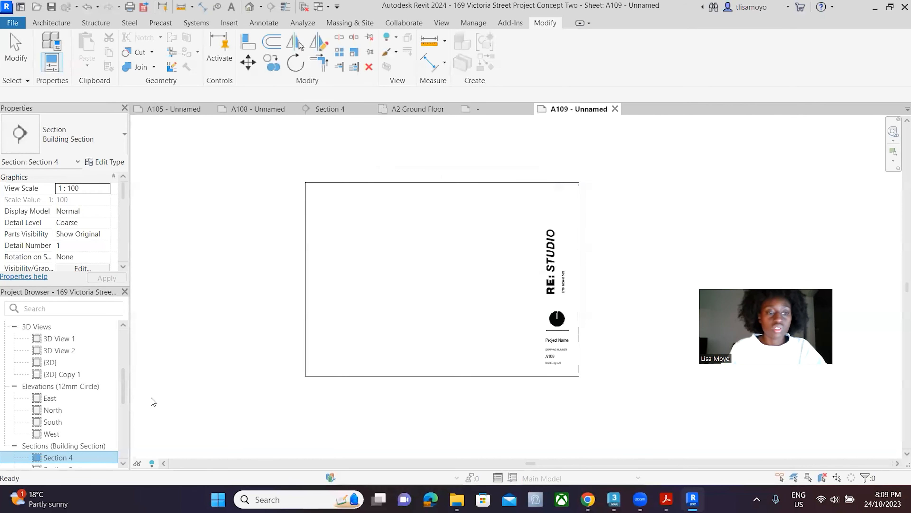
- Place the Section 5 view on sheet A109 and shift its viewport horizontally towards the RE: STUDIO title block
{"action": "scroll", "coordinate": [70, 412], "scroll_direction": "down", "scroll_amount": 3}
{"action": "left_click_drag", "start_coordinate": [452, 265], "coordinate": [388, 285]}
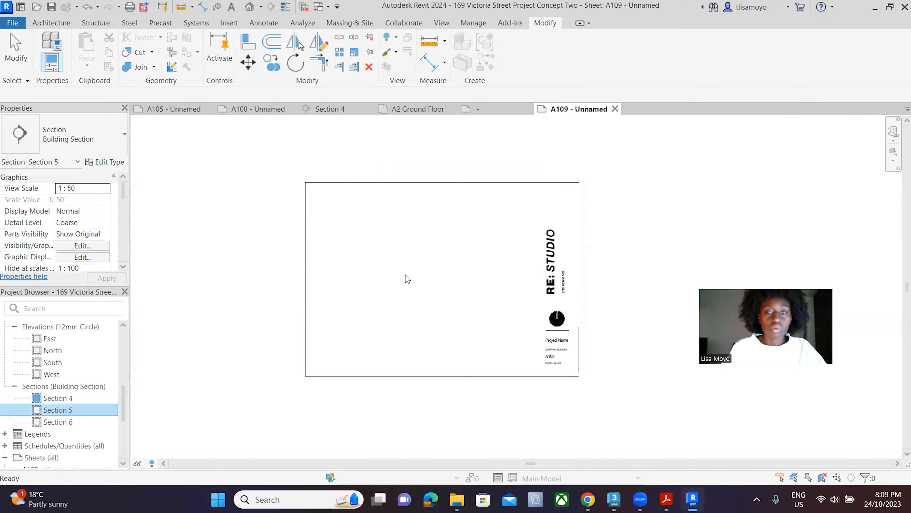
{"action": "left_click", "coordinate": [432, 281]}
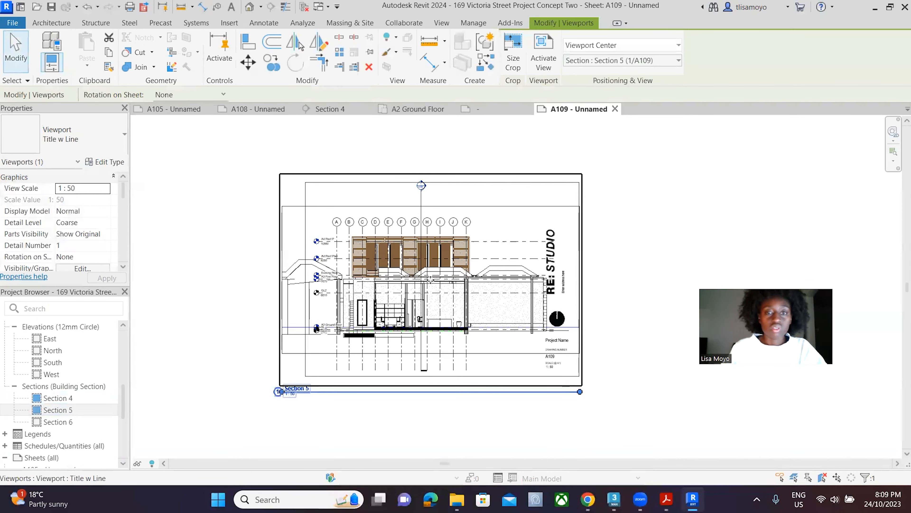
{"action": "left_click_drag", "start_coordinate": [439, 287], "coordinate": [467, 287]}
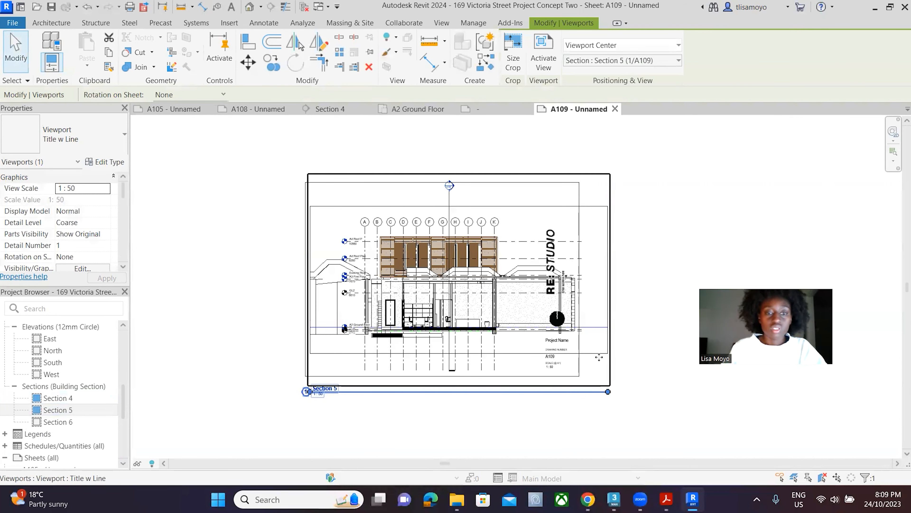
{"action": "left_click", "coordinate": [662, 442]}
{"action": "left_click", "coordinate": [316, 391]}
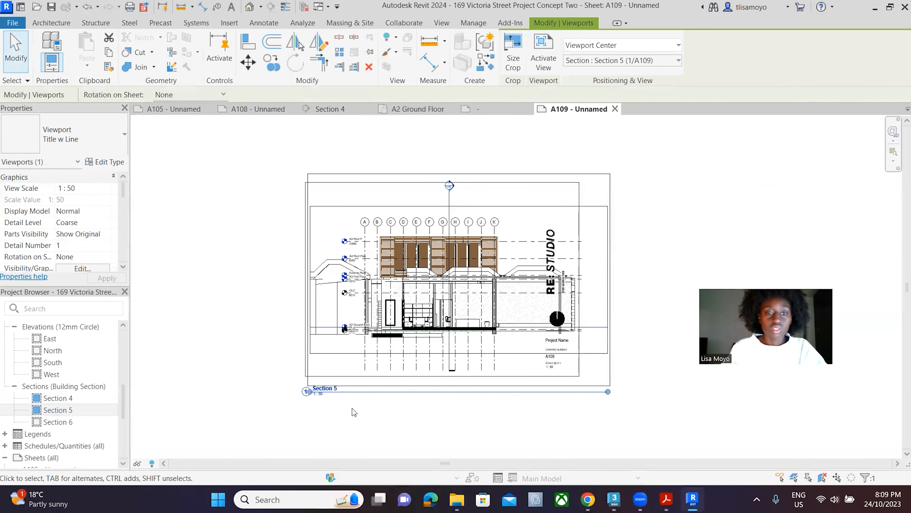
- Open the Section 5 view and set its scale to 1 : 100
{"action": "right_click", "coordinate": [404, 288]}
{"action": "double_click", "coordinate": [58, 410]}
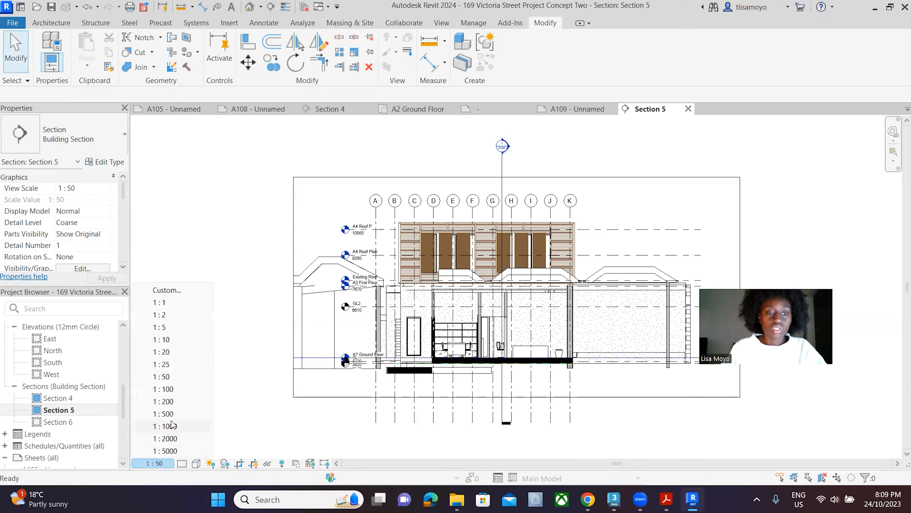
{"action": "left_click", "coordinate": [171, 388]}
- Check sheet A108 and its Section 4 view for comparison, and return to sheet A109
{"action": "scroll", "coordinate": [64, 389], "scroll_direction": "down", "scroll_amount": 4}
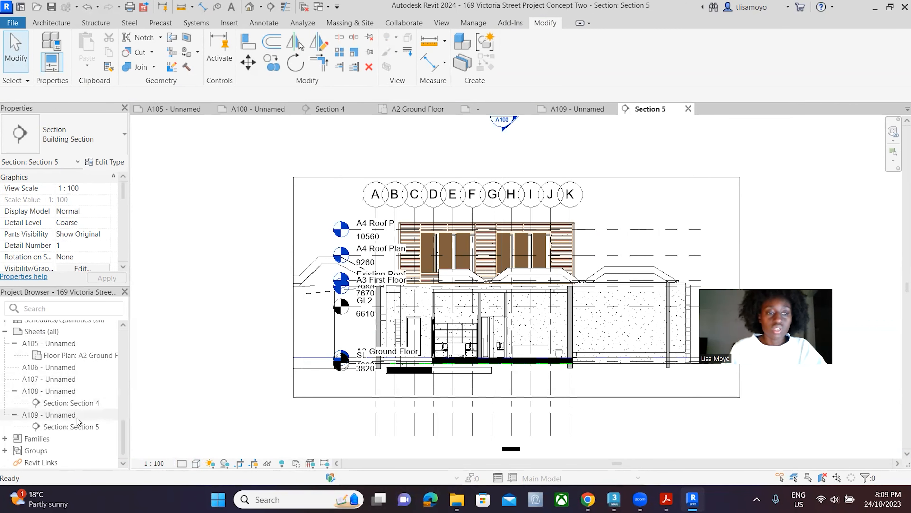
{"action": "double_click", "coordinate": [54, 392]}
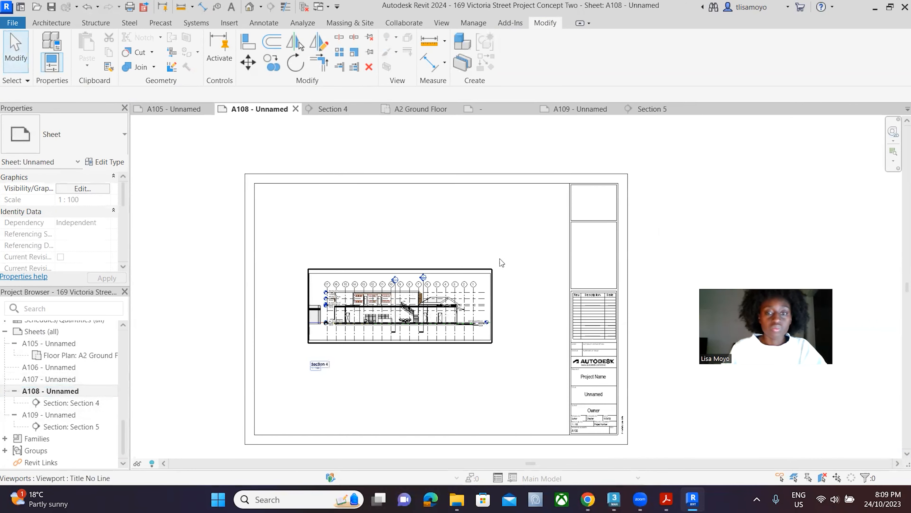
{"action": "double_click", "coordinate": [59, 403]}
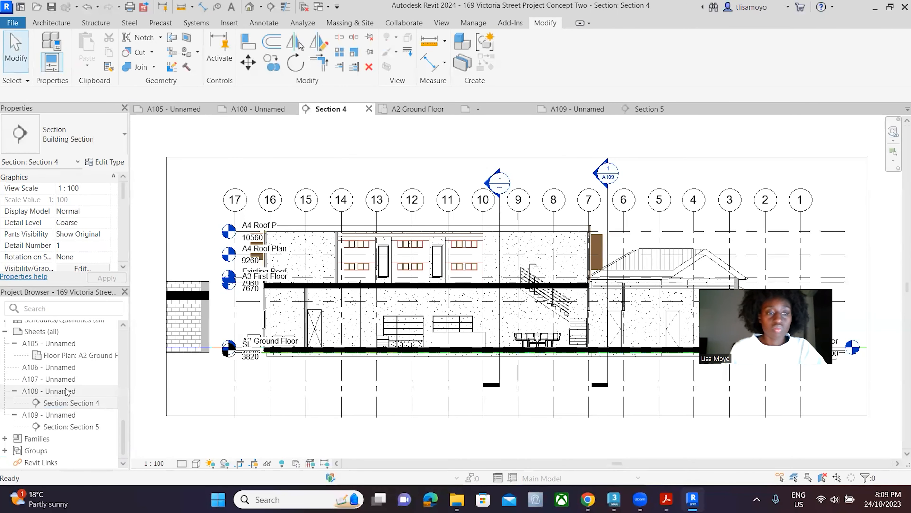
{"action": "double_click", "coordinate": [62, 417]}
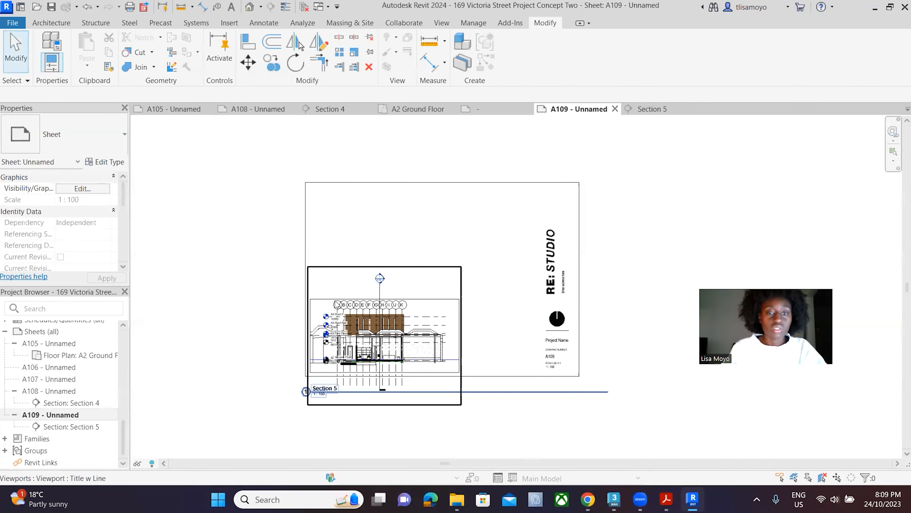
- Move the Section 5 viewport inside the A109 sheet border, near the middle and clear of the title block
{"action": "left_click", "coordinate": [392, 238]}
{"action": "left_click_drag", "start_coordinate": [391, 239], "coordinate": [391, 238]}
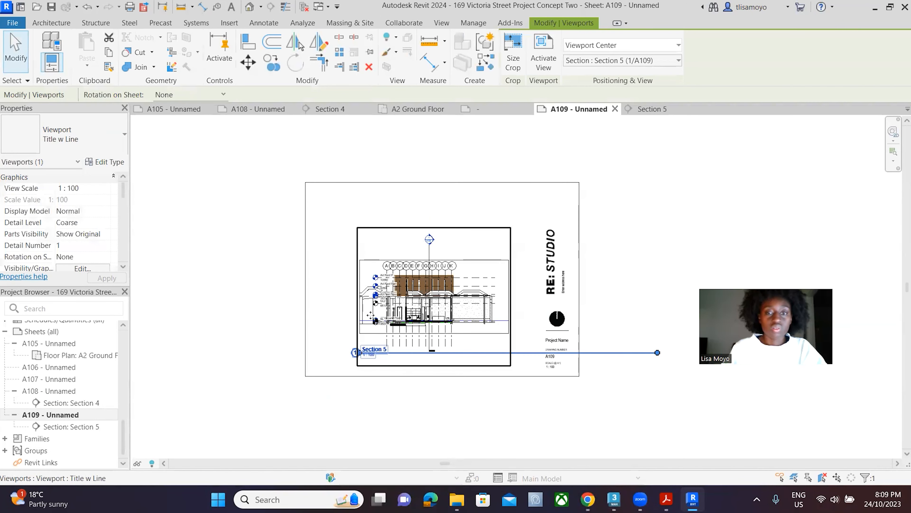
{"action": "left_click_drag", "start_coordinate": [375, 335], "coordinate": [376, 341]}
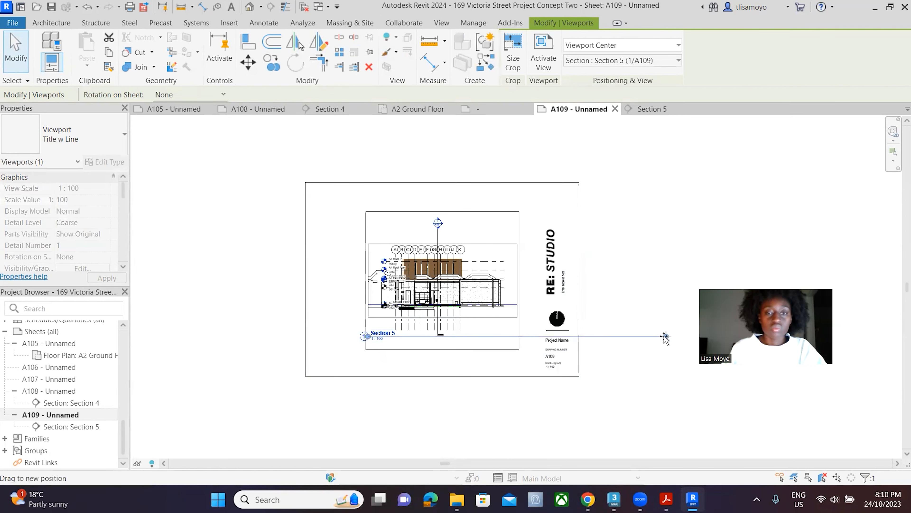
- Change the Section 5 viewport type to Title No Line
{"action": "left_click", "coordinate": [298, 348]}
{"action": "left_click", "coordinate": [374, 336]}
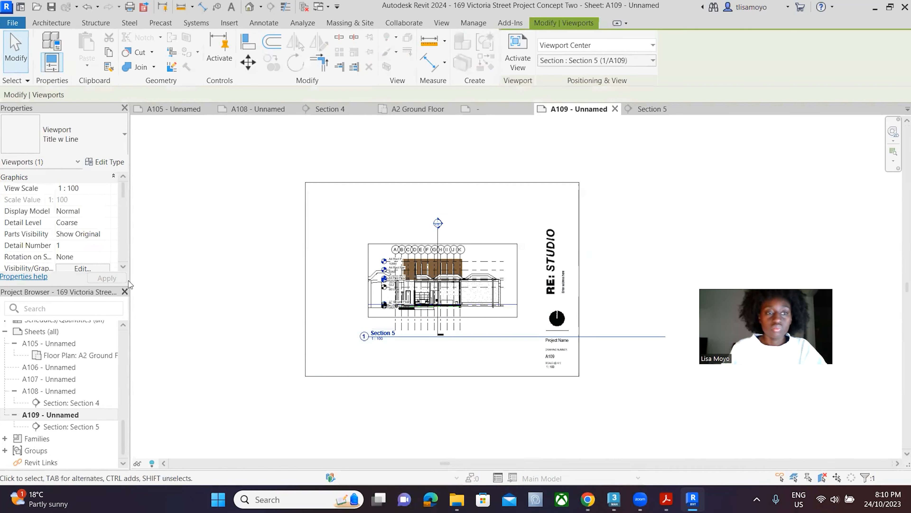
{"action": "left_click", "coordinate": [71, 136]}
{"action": "left_click", "coordinate": [68, 208]}
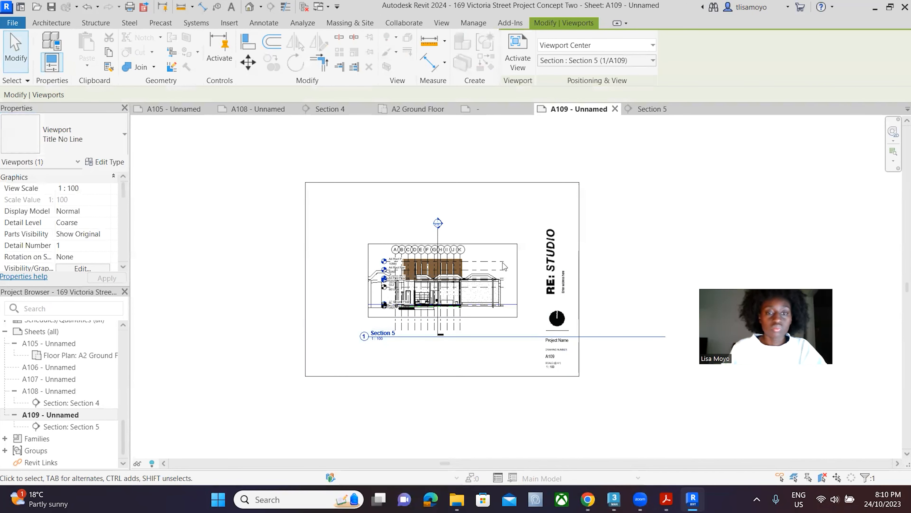
{"action": "left_click", "coordinate": [650, 249]}
{"action": "scroll", "coordinate": [648, 247], "scroll_direction": "up", "scroll_amount": 2}
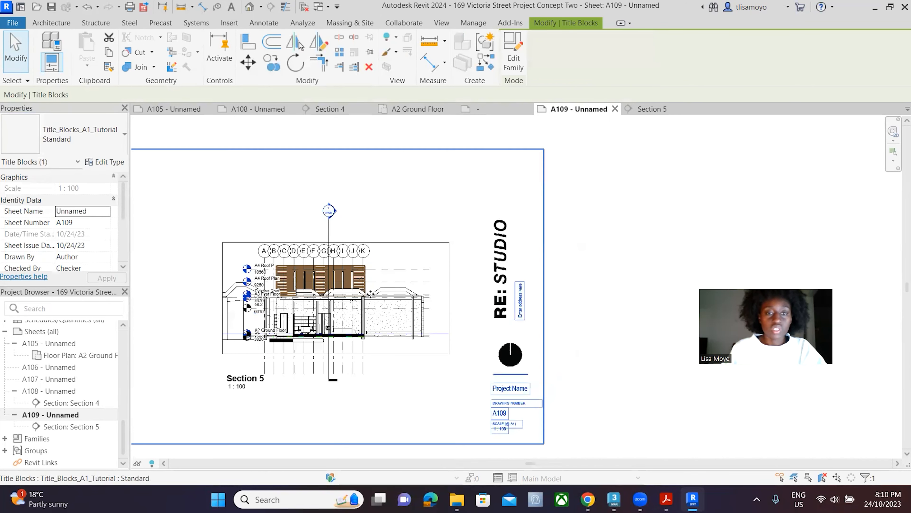
{"action": "scroll", "coordinate": [545, 257], "scroll_direction": "down", "scroll_amount": 2}
{"action": "left_click", "coordinate": [596, 242]}
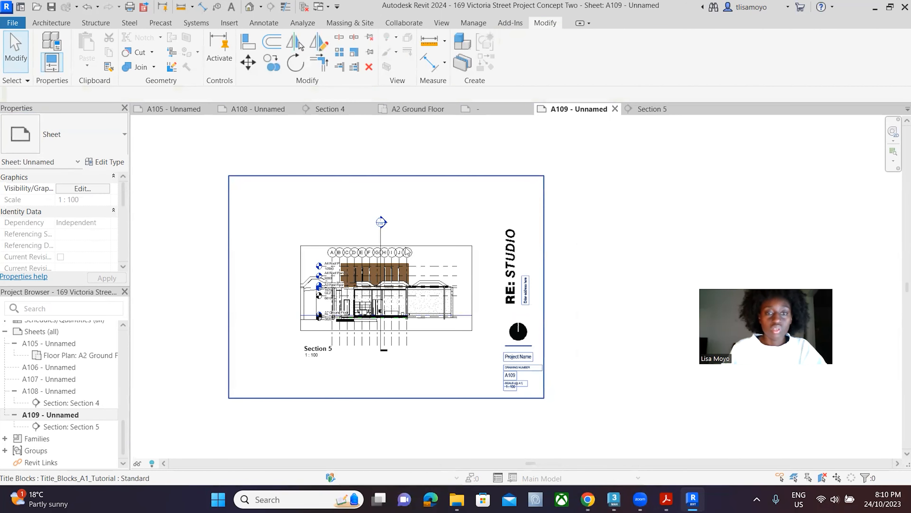
{"action": "left_click", "coordinate": [544, 252]}
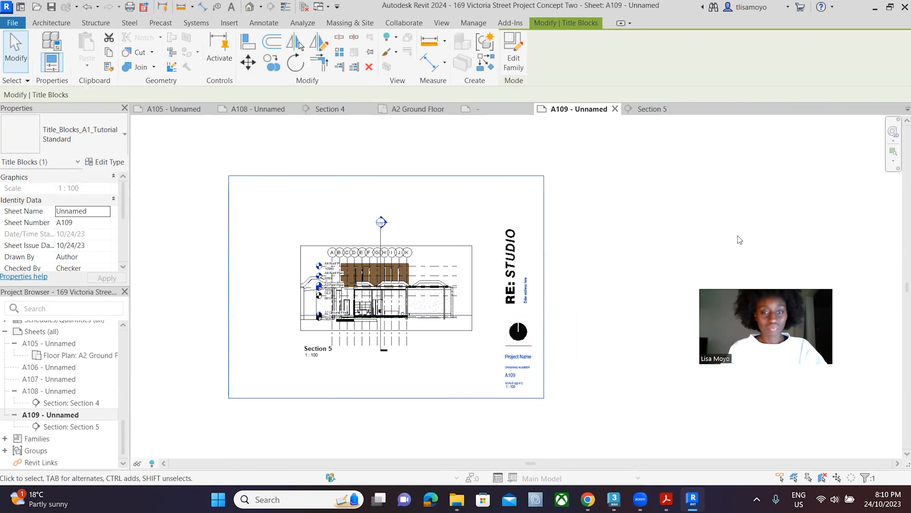